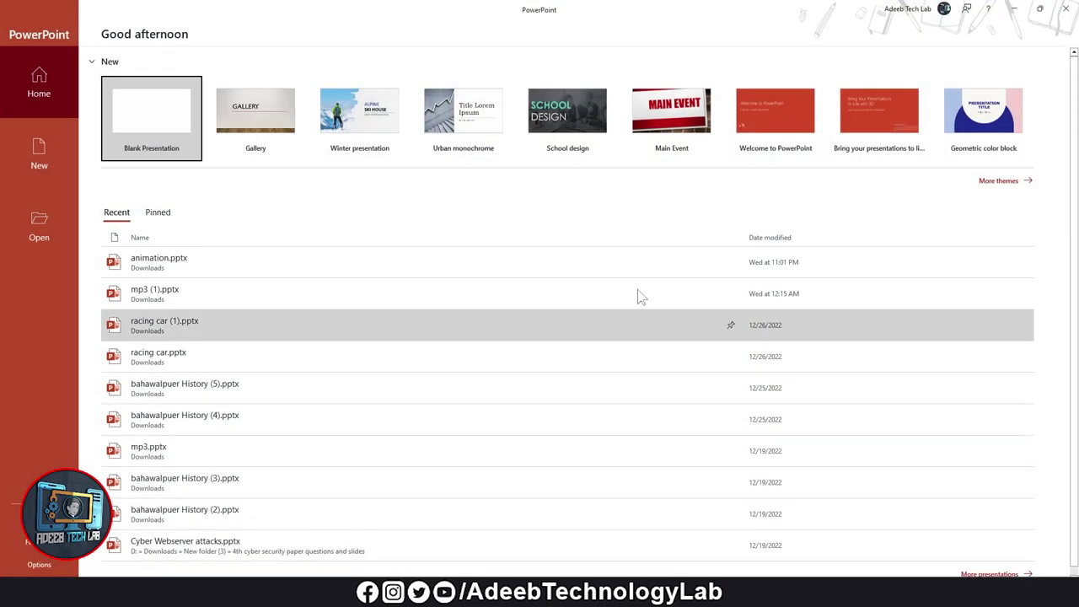
- Start a blank presentation, delete its title placeholders, and switch to the birds GIF results in Chrome
left_click(154, 127)
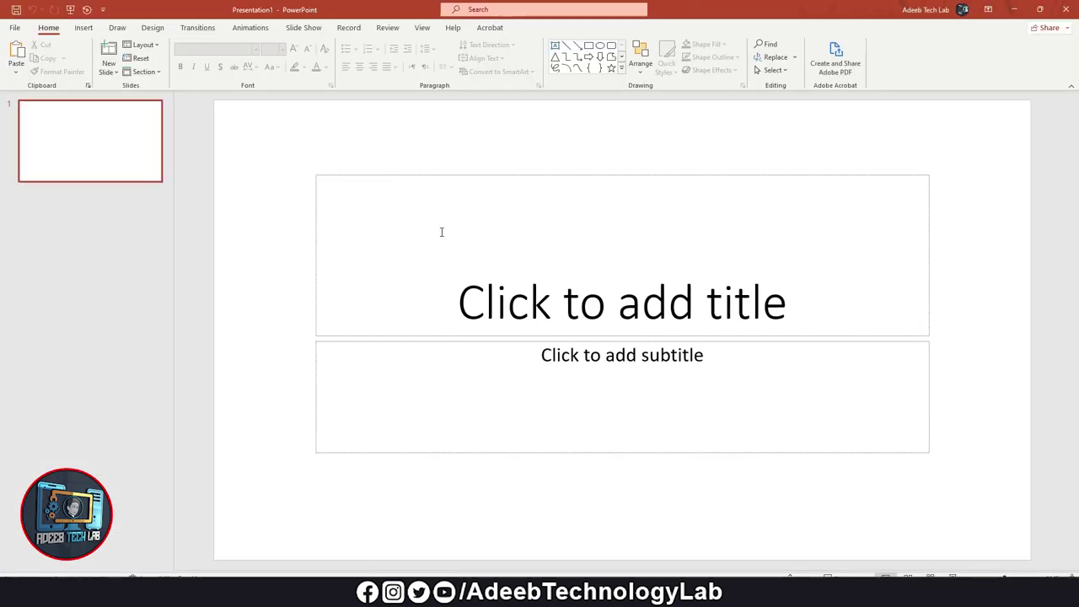
key("ctrl+a")
key("Delete")
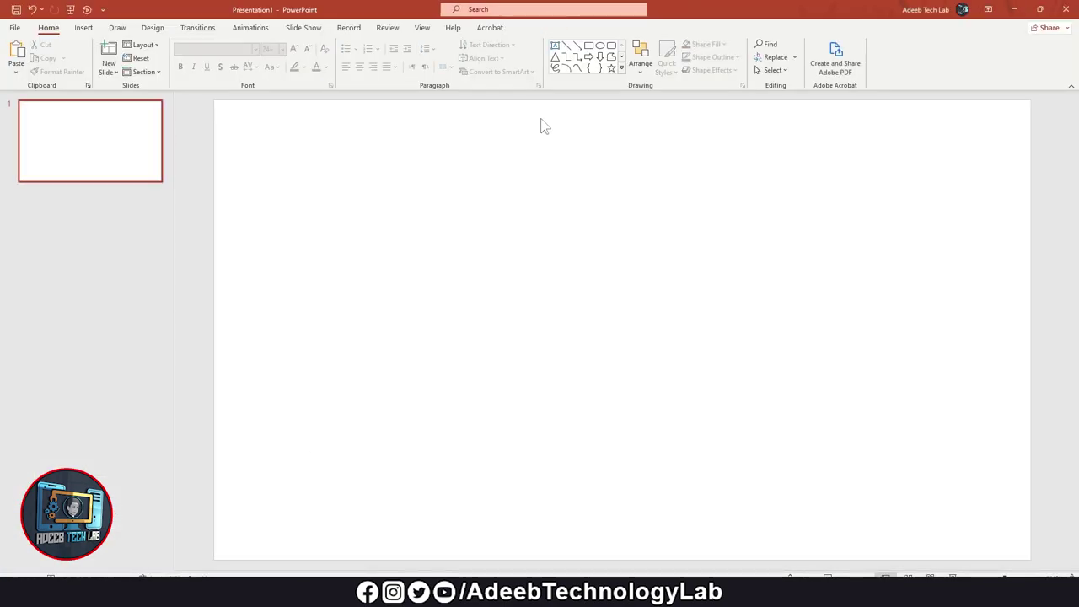
left_click_drag(357, 110, 1017, 537)
key("alt+Tab")
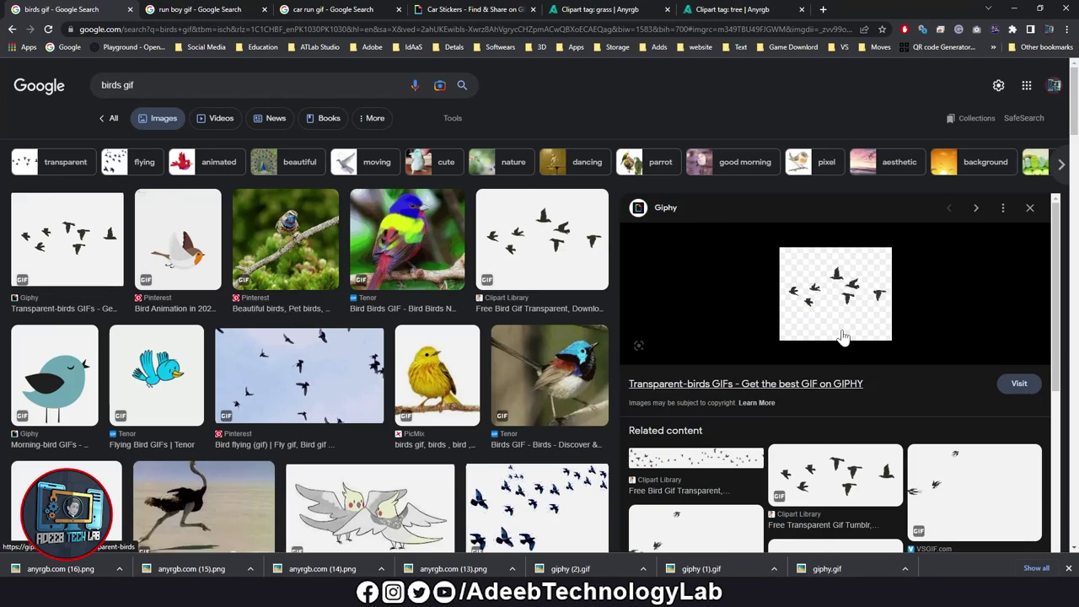
- Review the running boy, car and birds GIF image results
left_click(188, 9)
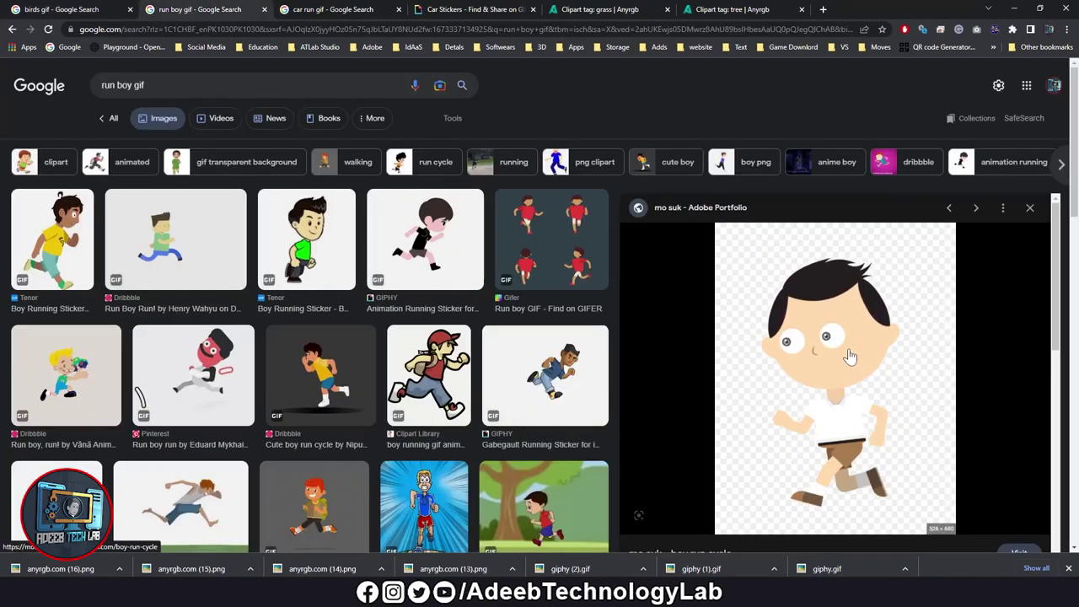
scroll(848, 338, "down", 5)
scroll(847, 337, "down", 5)
left_click(843, 324)
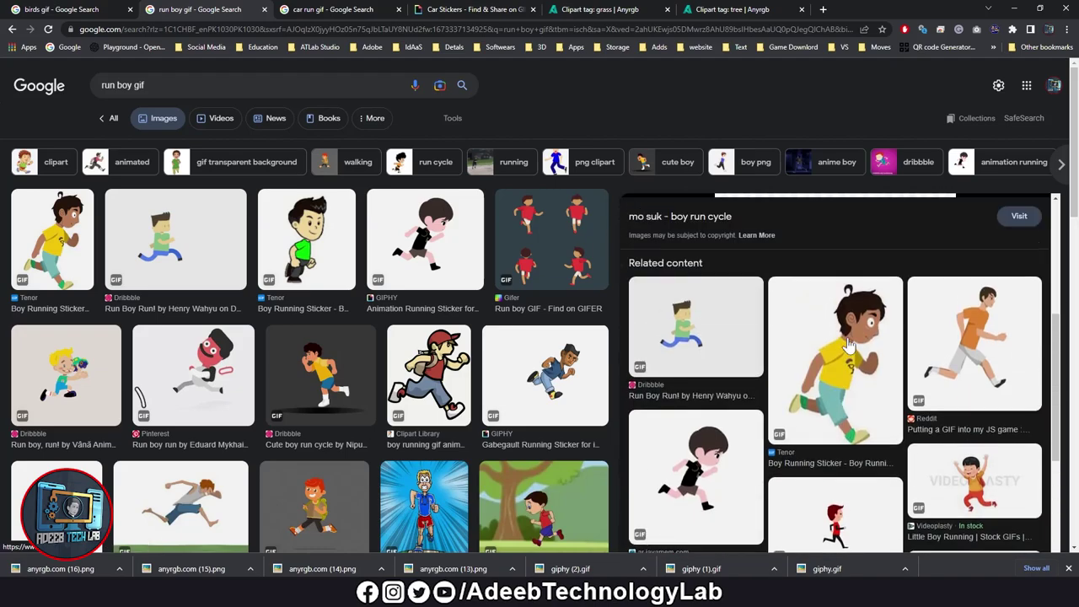
left_click(367, 9)
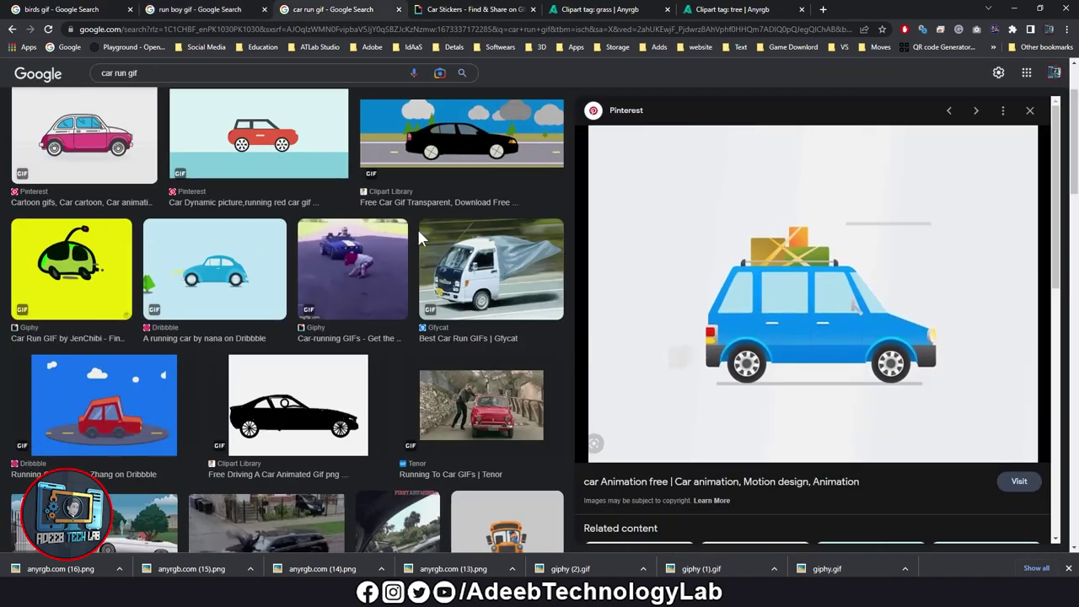
scroll(789, 299, "down", 5)
scroll(788, 299, "up", 5)
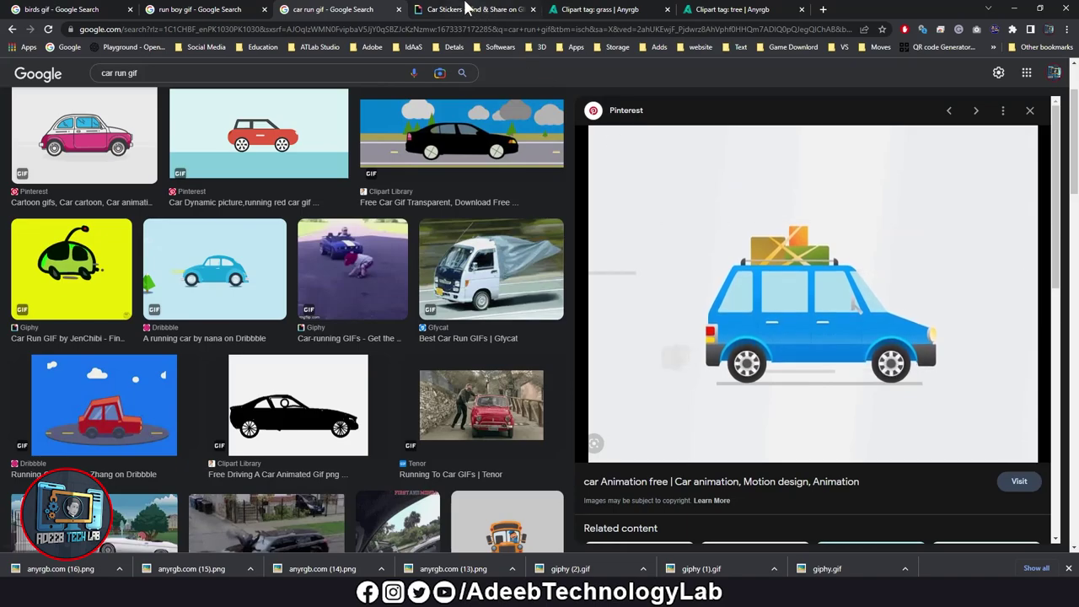
left_click(194, 9)
left_click(342, 9)
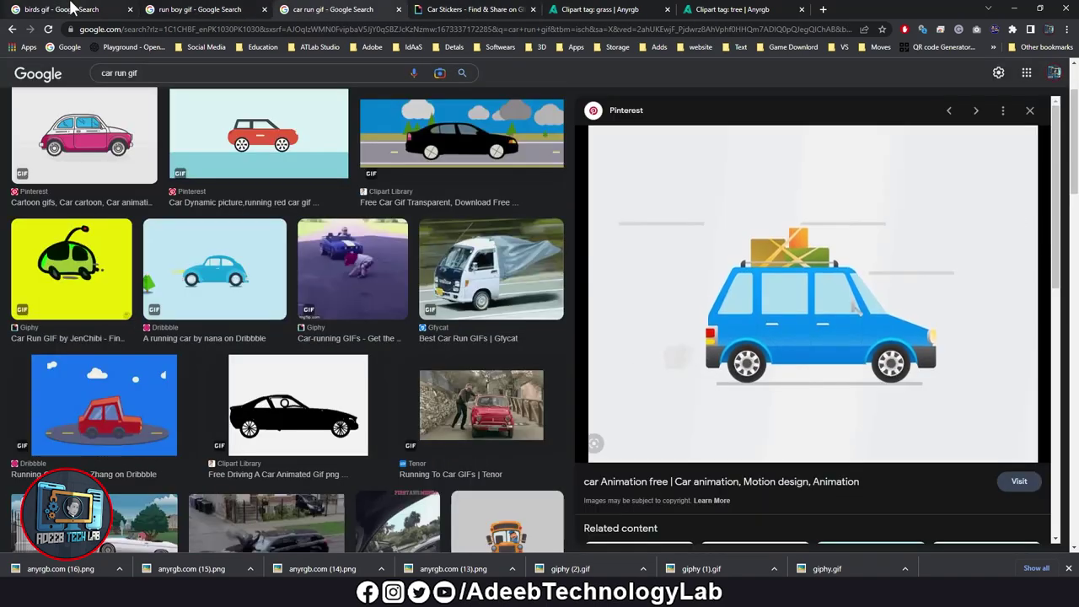
left_click(64, 9)
- Look through the GIPHY car stickers and the Anyrgb grass and tree clipart pages
left_click(477, 8)
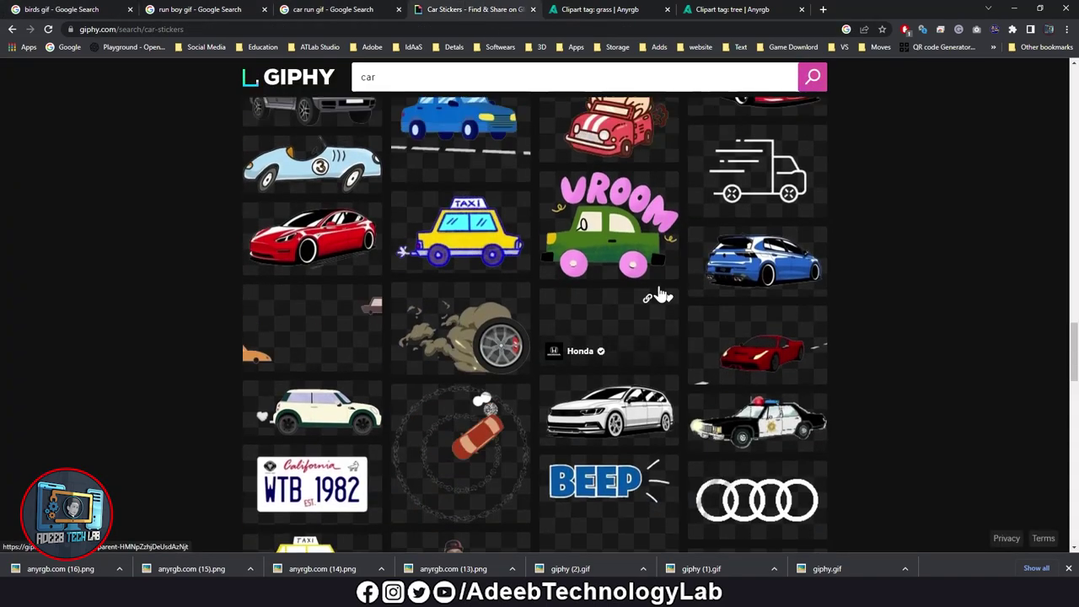
scroll(302, 308, "up", 5)
scroll(302, 308, "down", 6)
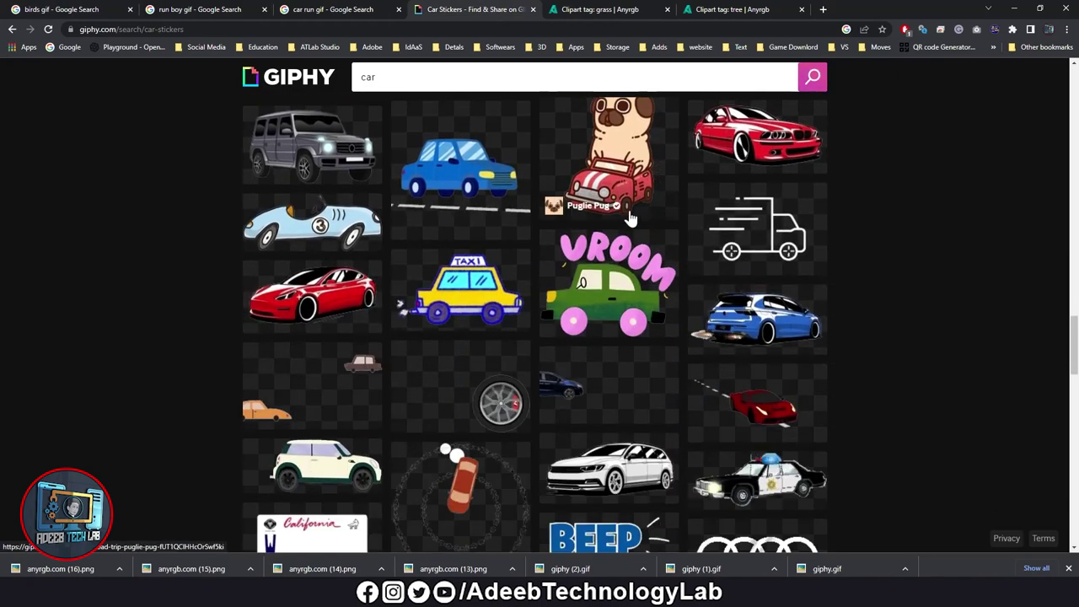
scroll(316, 145, "up", 3)
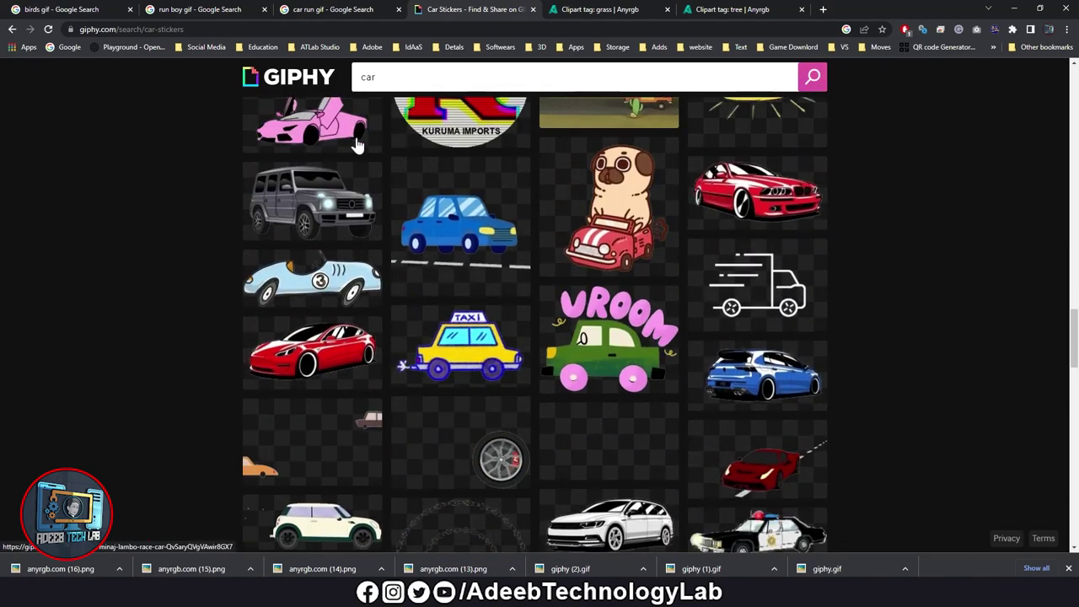
left_click(588, 10)
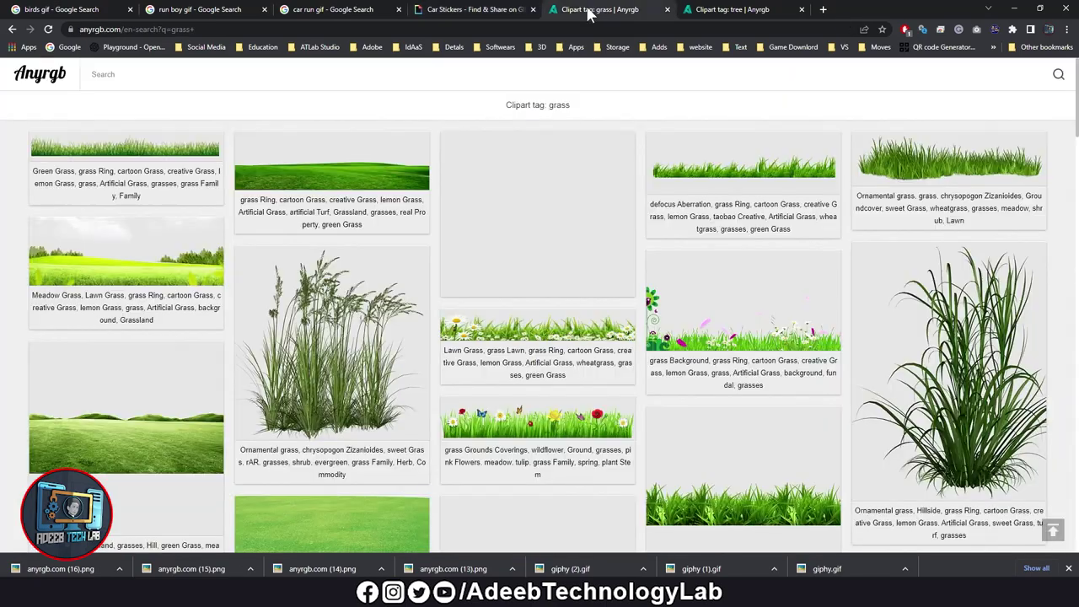
scroll(567, 225, "down", 3)
scroll(535, 253, "up", 3)
scroll(539, 235, "down", 2)
scroll(538, 235, "up", 2)
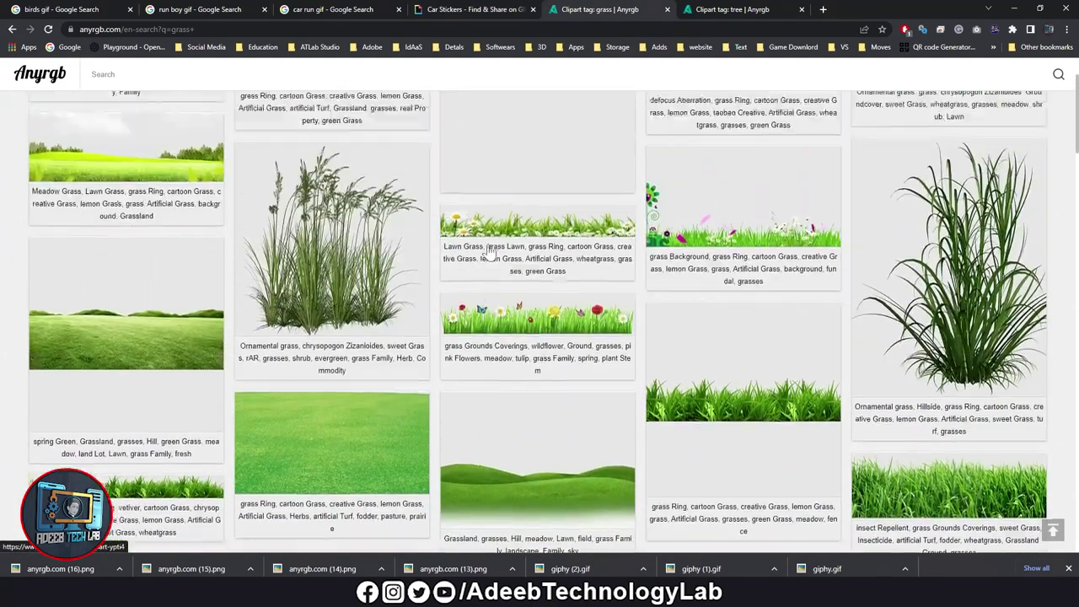
left_click(733, 10)
scroll(517, 232, "up", 5)
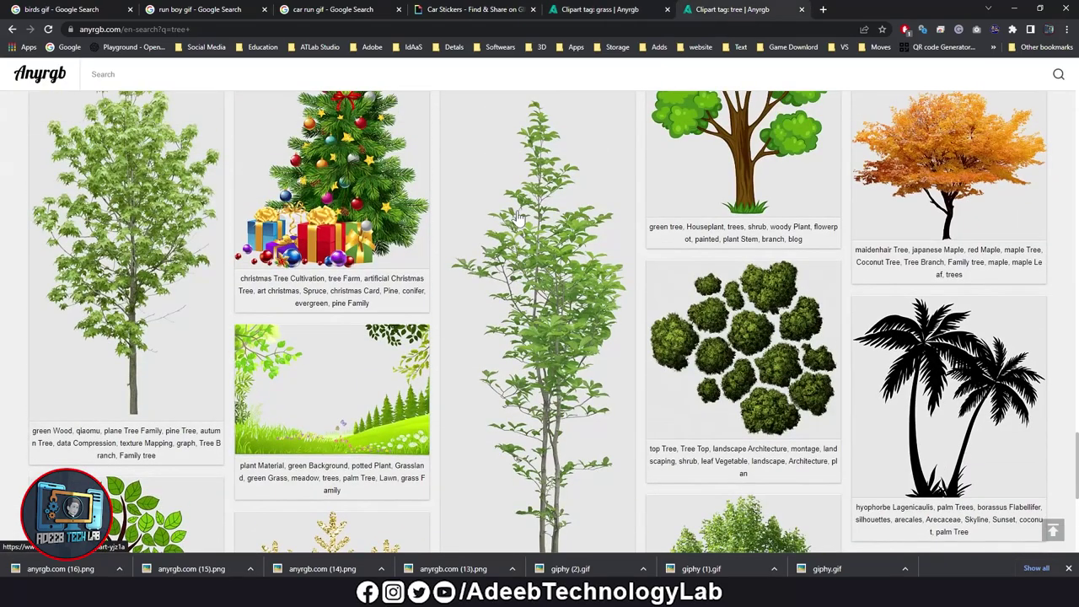
scroll(521, 219, "up", 5)
scroll(528, 212, "up", 1)
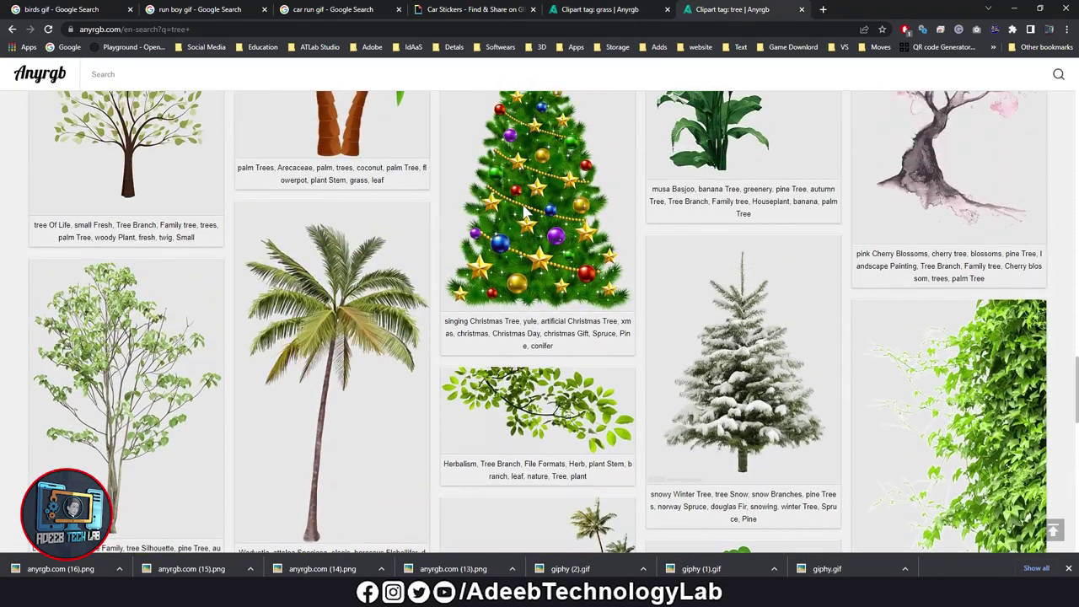
scroll(529, 212, "down", 5)
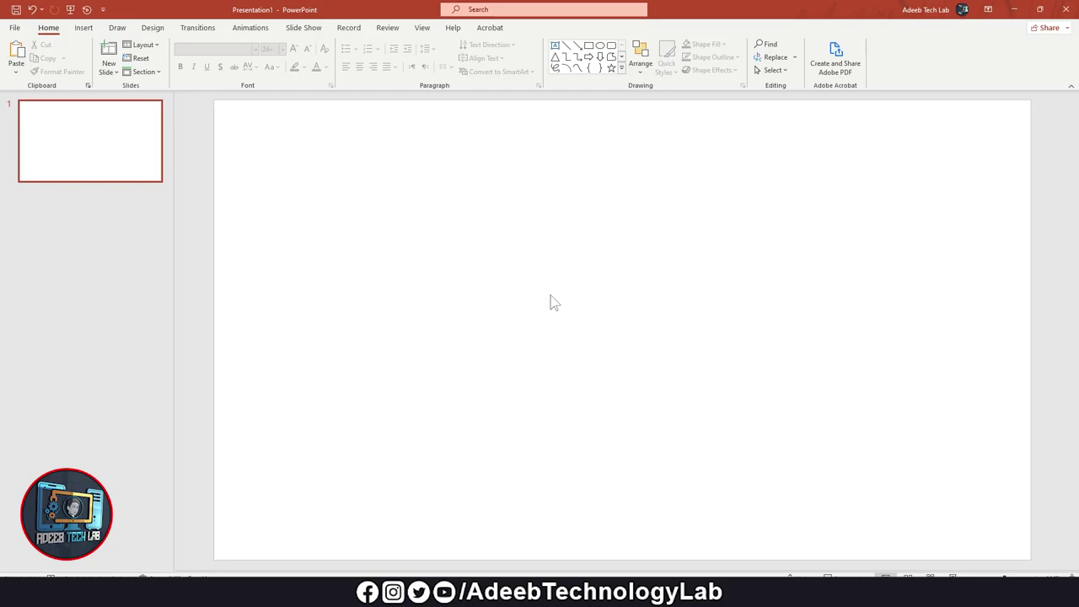
- Draw a wide black rectangle along the bottom of the slide as the road
left_click(84, 29)
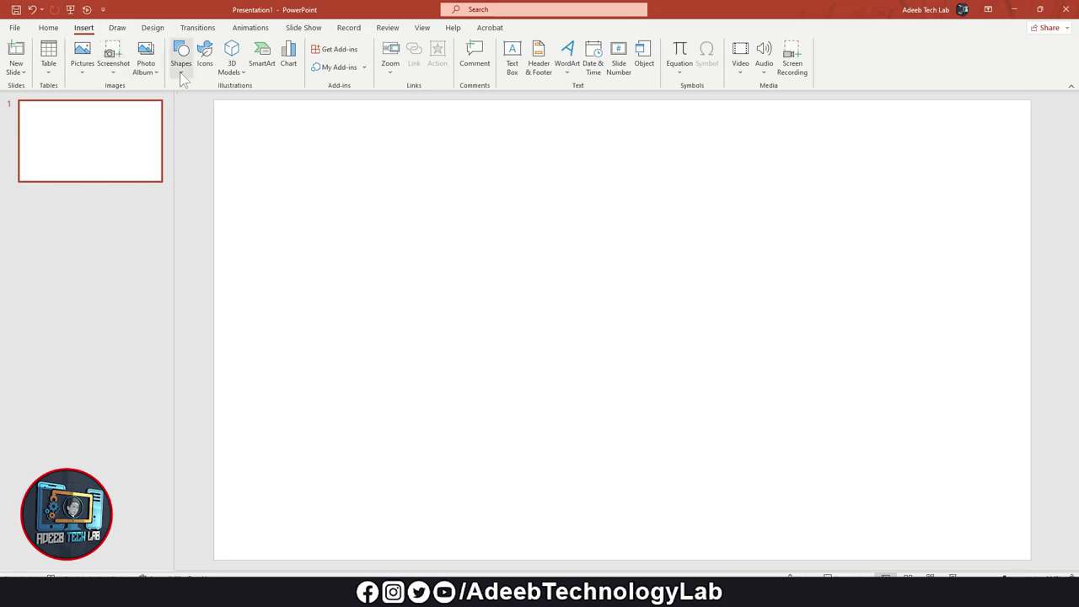
left_click(184, 68)
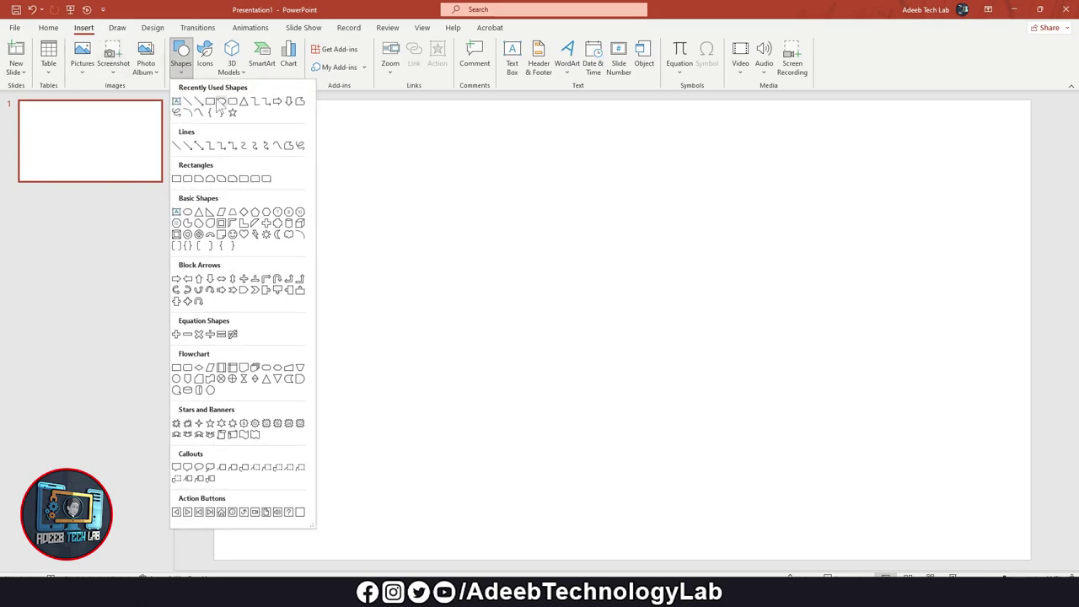
left_click(211, 102)
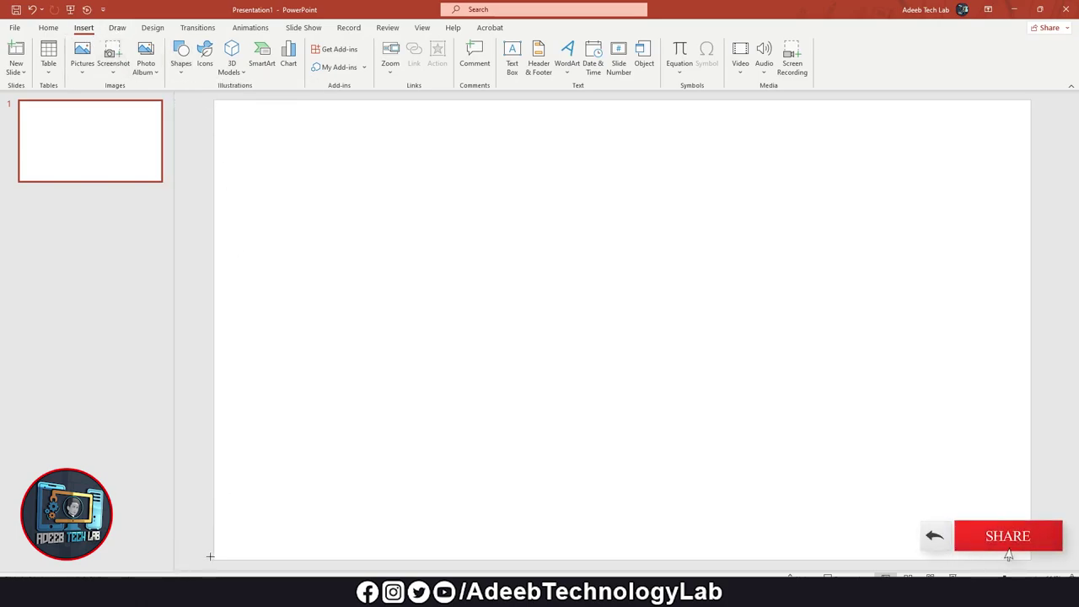
mouse_move(207, 557)
left_mouse_down()
mouse_move(1052, 430)
mouse_move(1048, 405)
left_mouse_up()
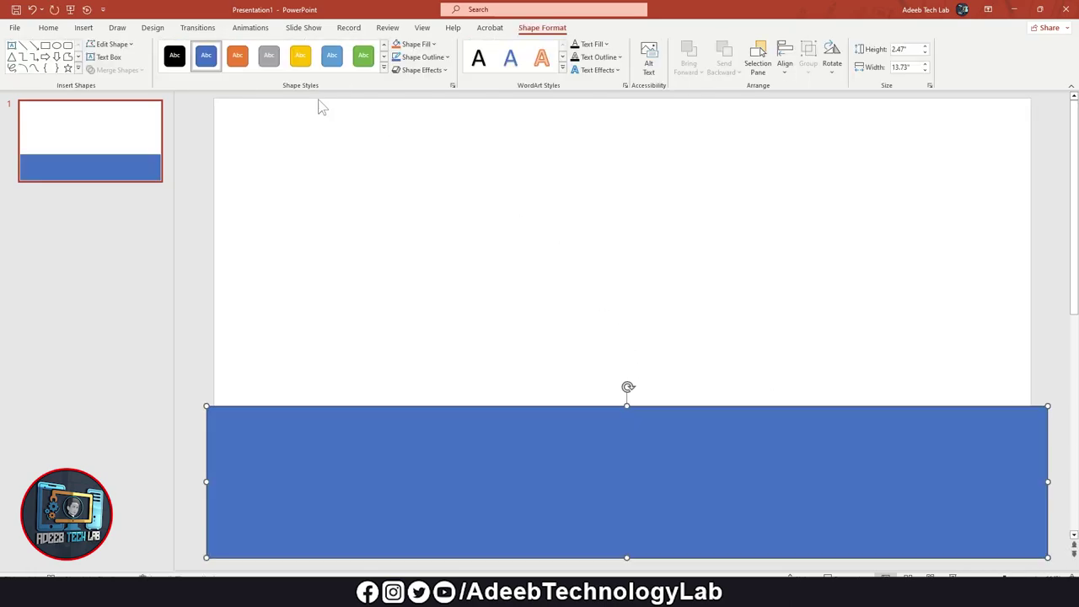
left_click(174, 55)
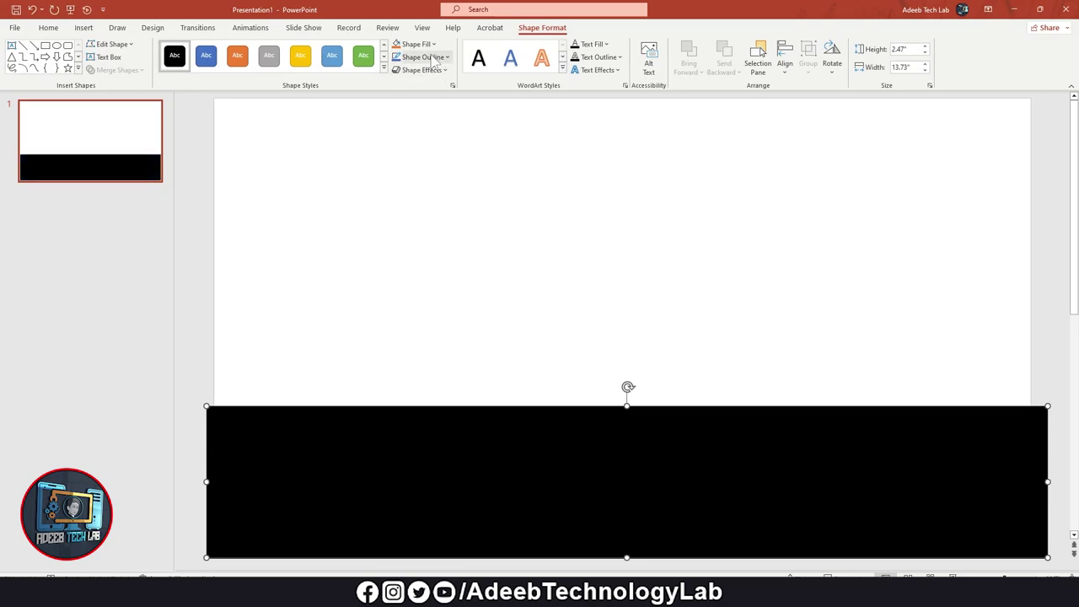
left_click(547, 309)
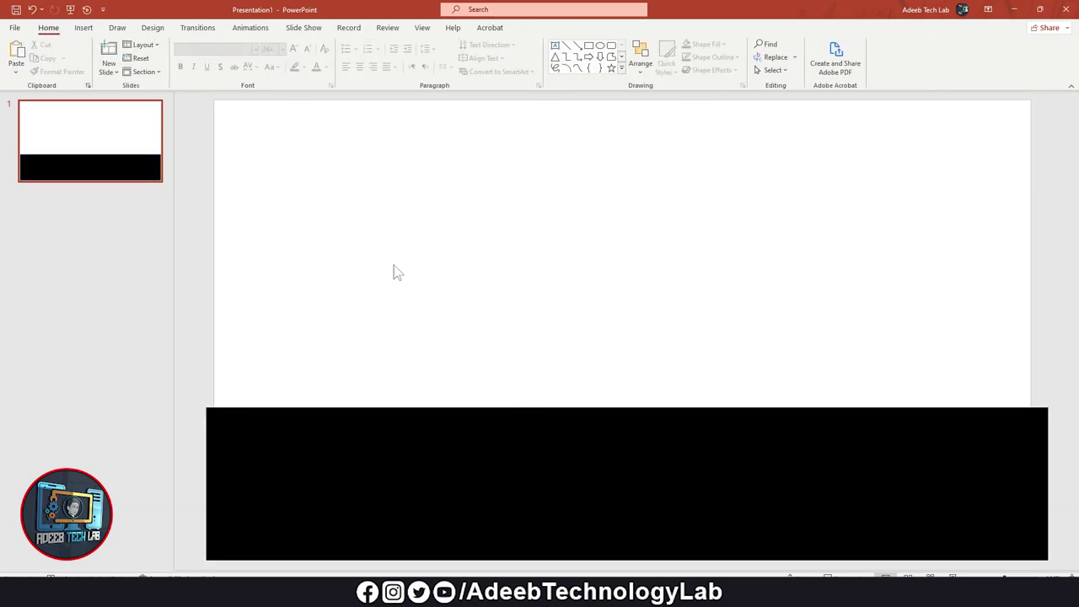
- Draw a straight line across the middle of the road, edge to edge
left_click(83, 28)
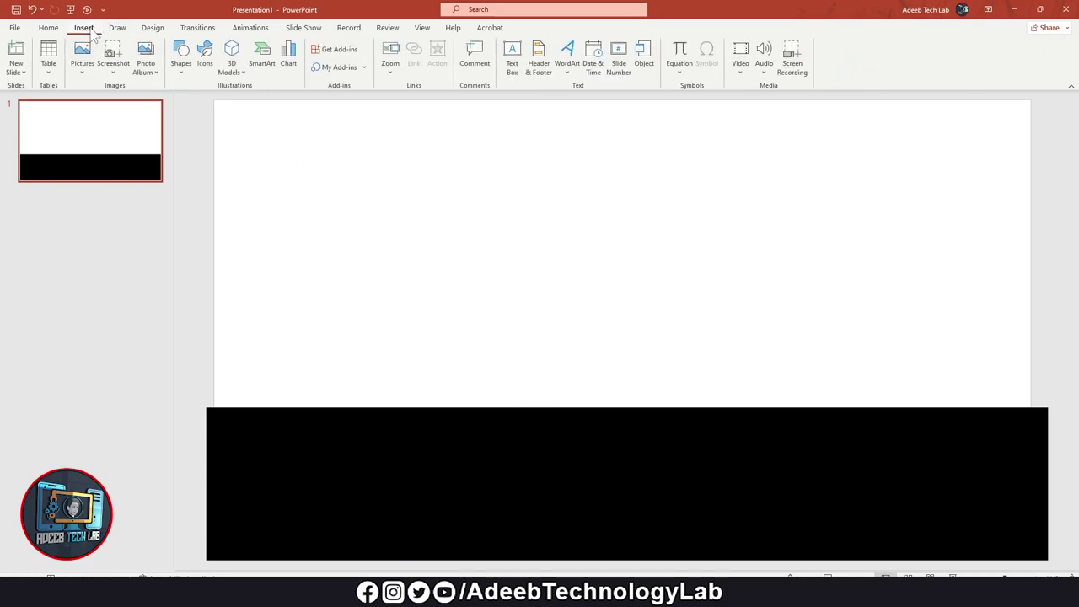
left_click(182, 74)
left_click(188, 101)
left_click_drag(206, 484, 808, 486)
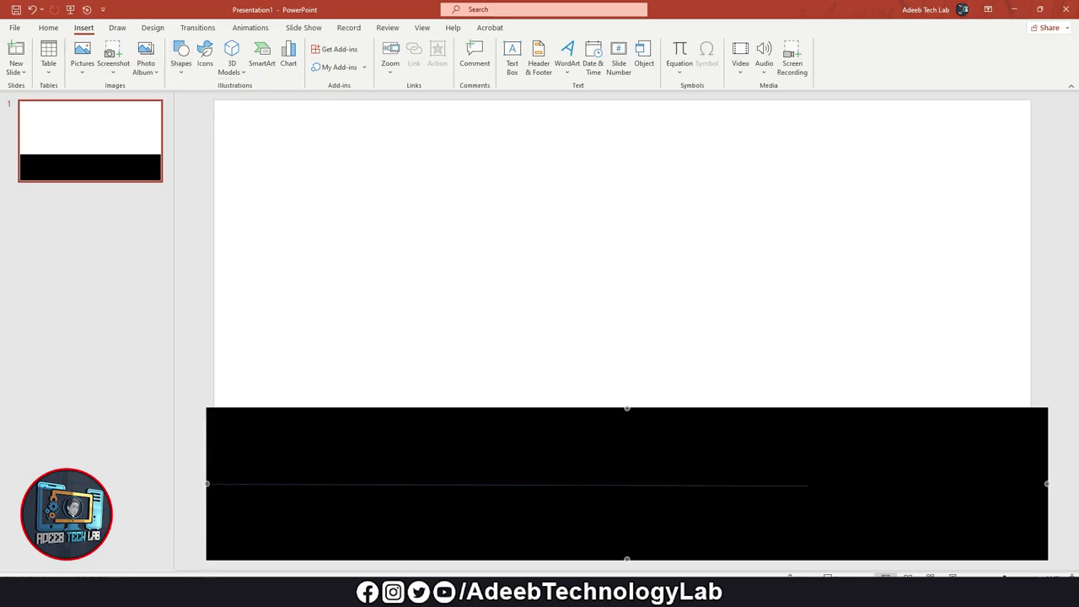
left_click_drag(1010, 485, 1046, 484)
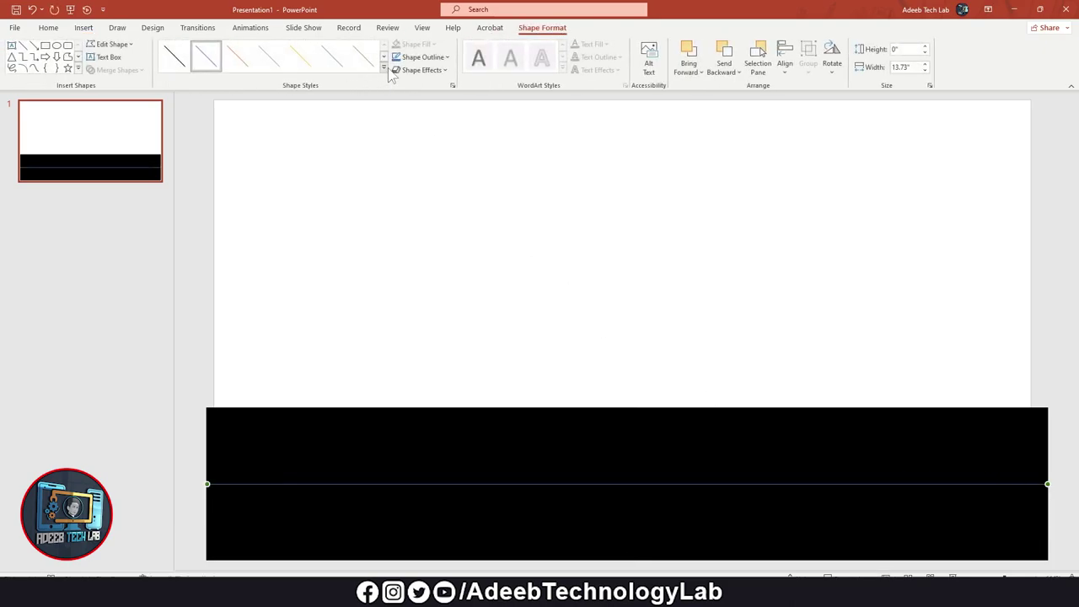
- Make the centre line white, 4½ pt thick and dashed
left_click(385, 67)
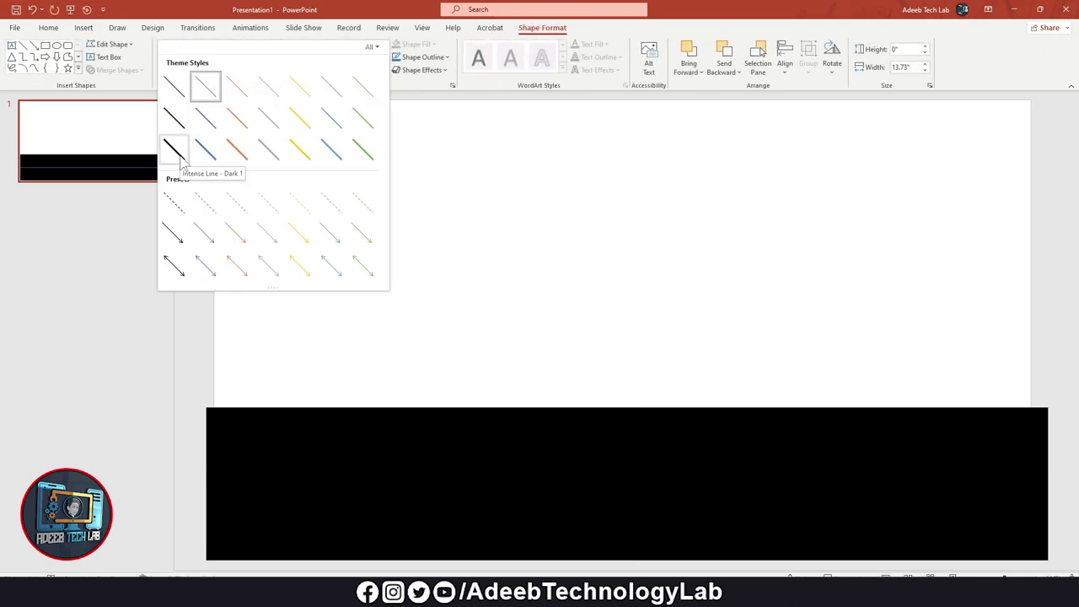
left_click(179, 162)
left_click(419, 57)
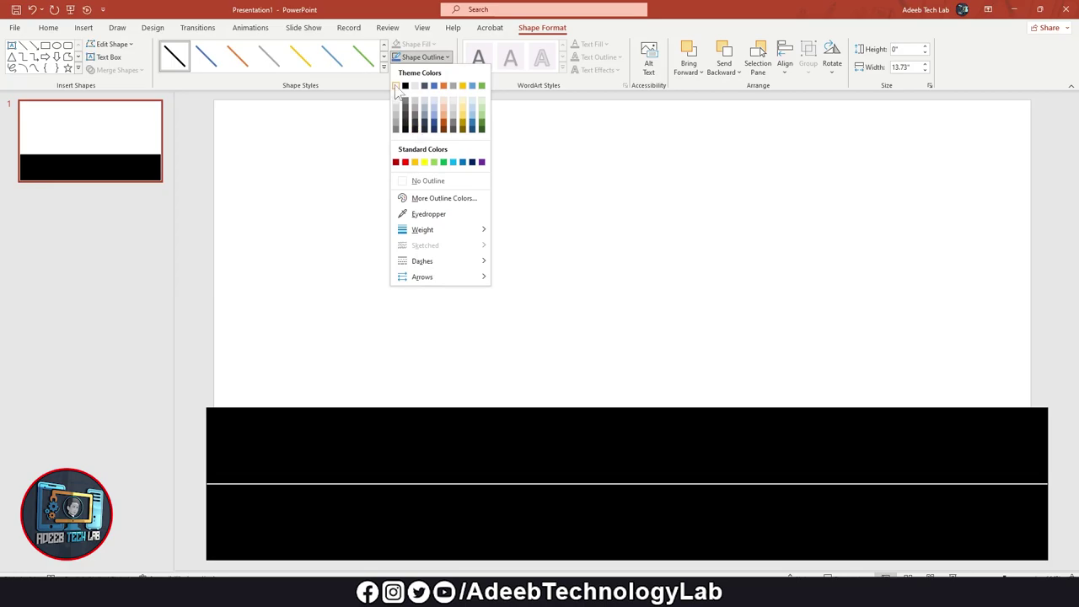
left_click(397, 86)
left_click(440, 57)
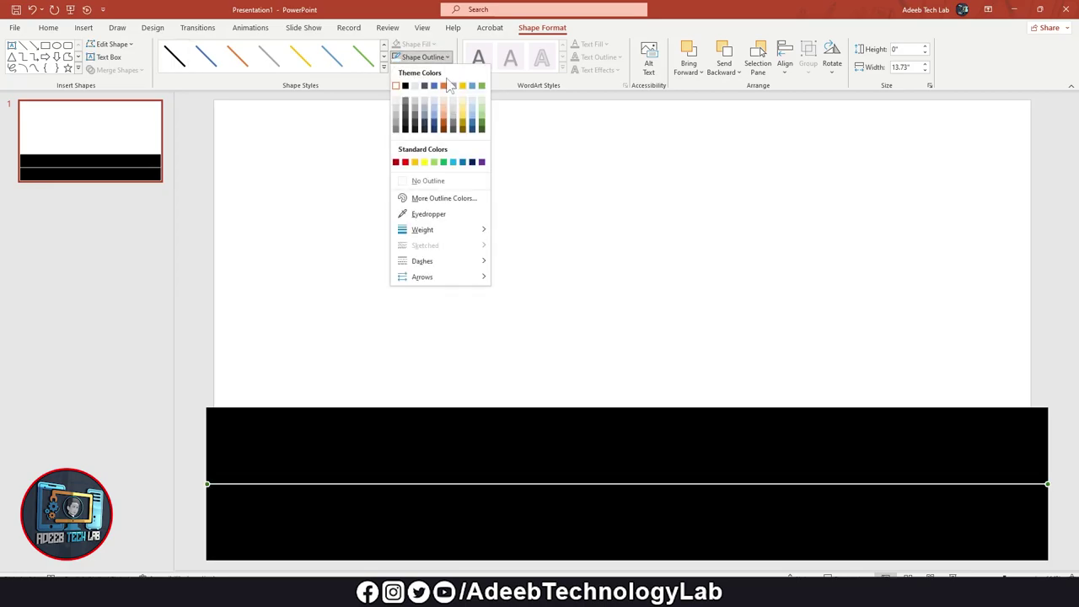
mouse_move(477, 229)
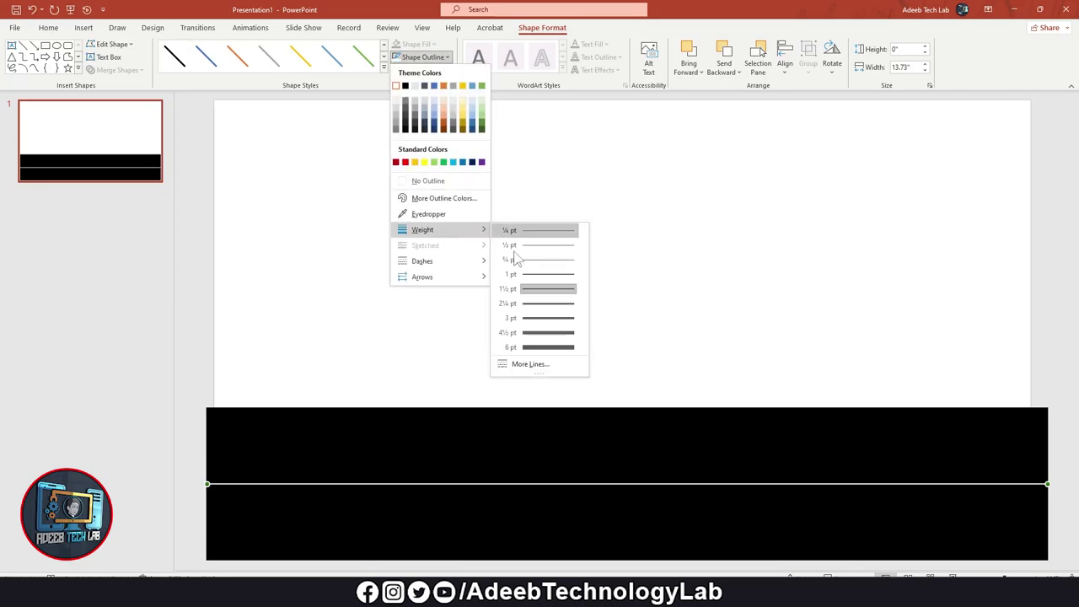
left_click(547, 334)
left_click(440, 57)
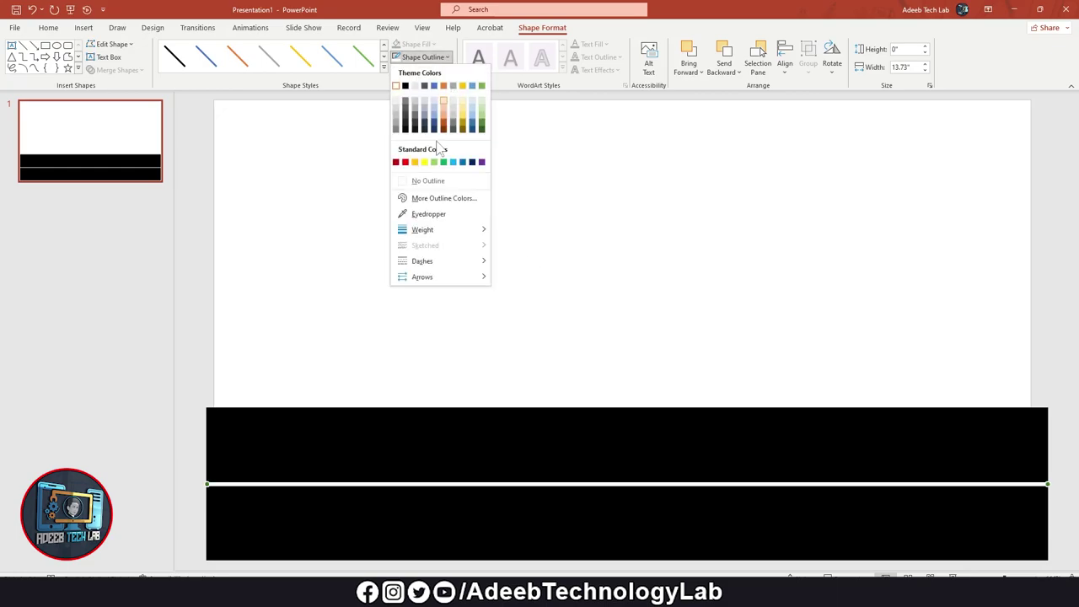
mouse_move(473, 263)
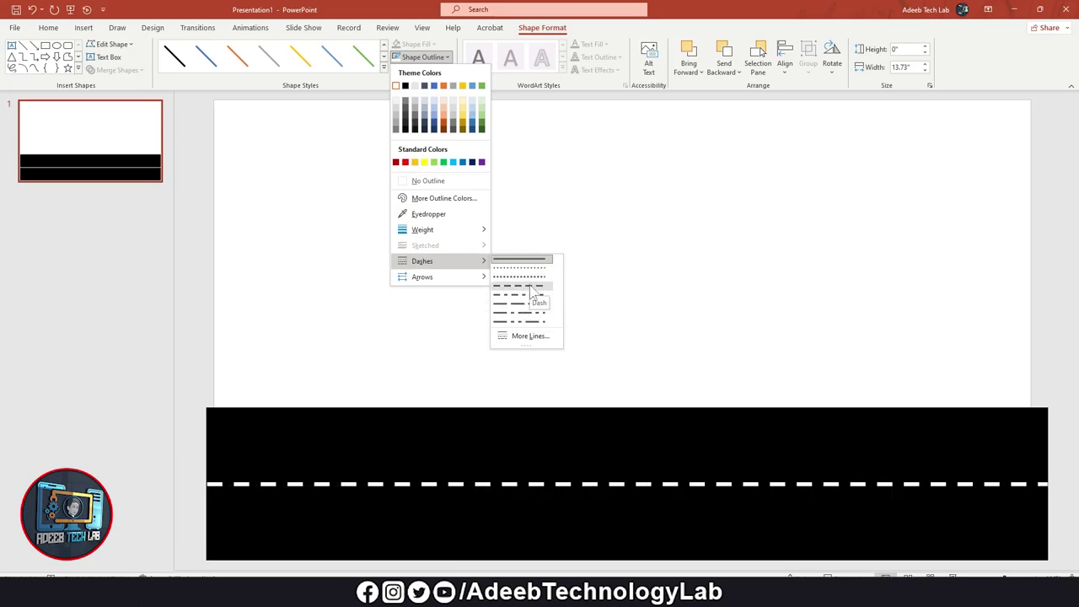
left_click(530, 289)
left_click(641, 274)
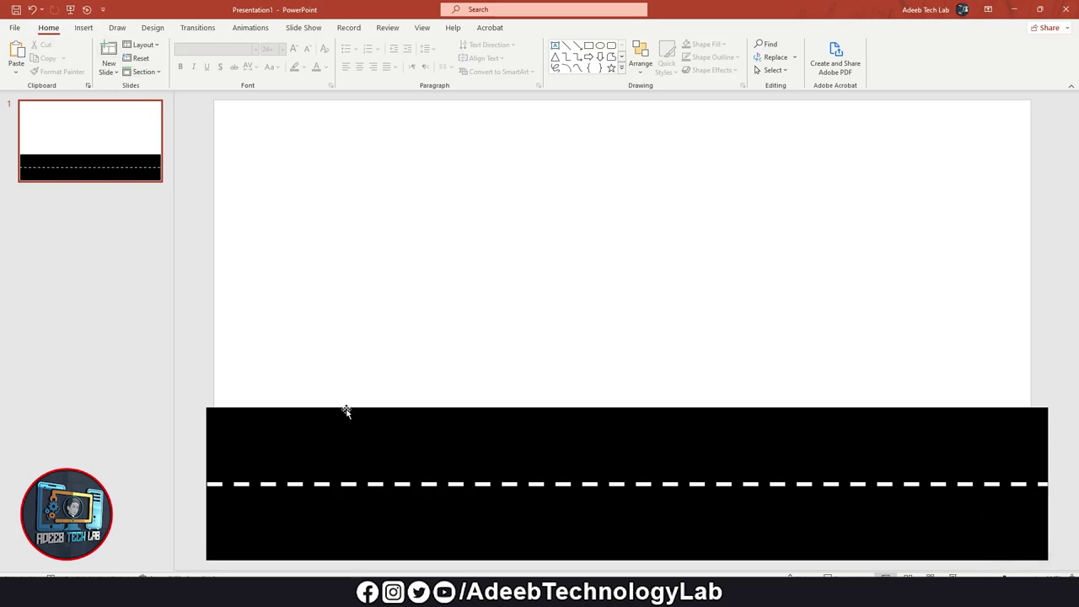
- Copy the road rectangle upward, send it to back, and fill it light green
left_click(497, 422)
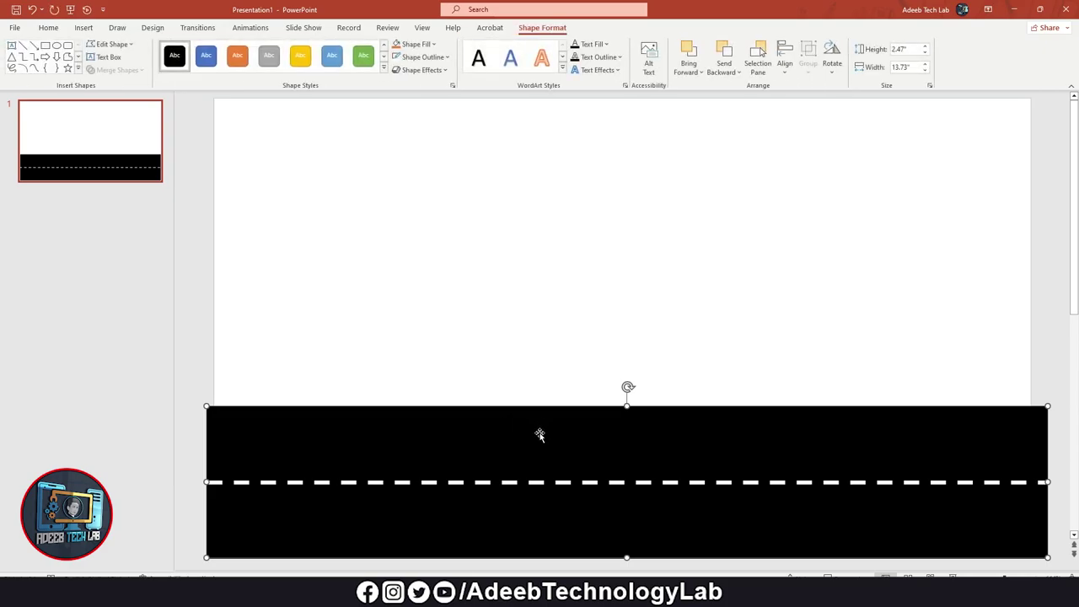
mouse_move(546, 435)
left_mouse_down()
mouse_move(567, 286)
mouse_move(574, 327)
left_mouse_up()
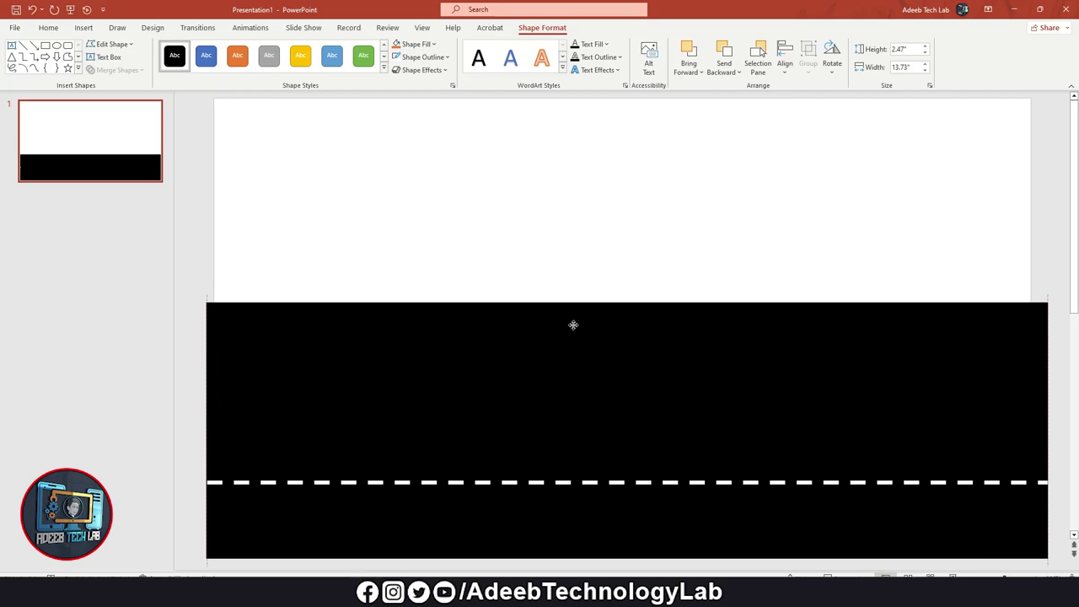
right_click(573, 327)
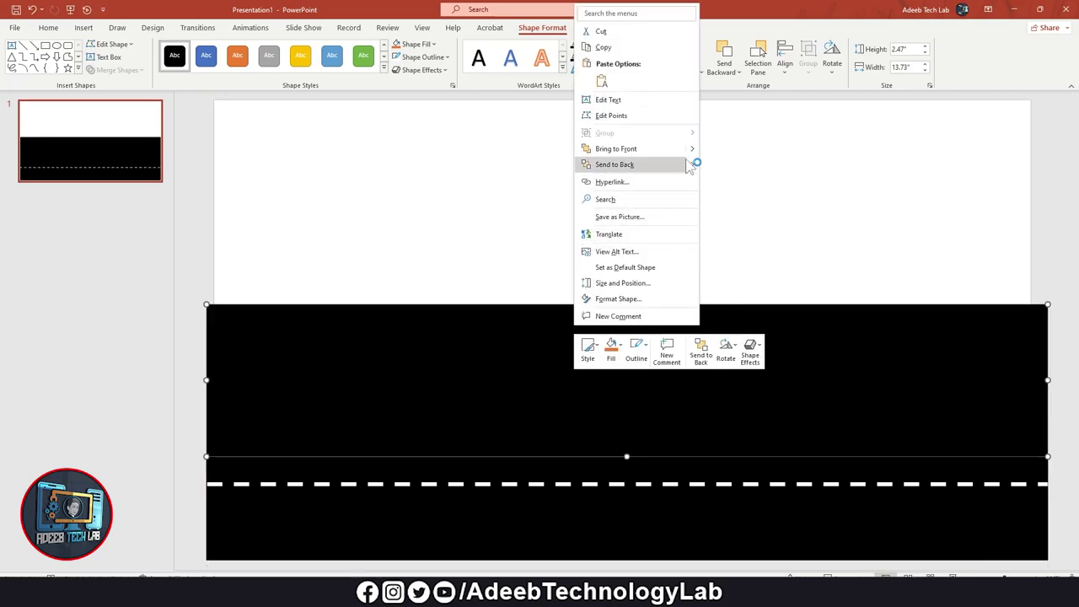
mouse_move(693, 150)
left_click(733, 168)
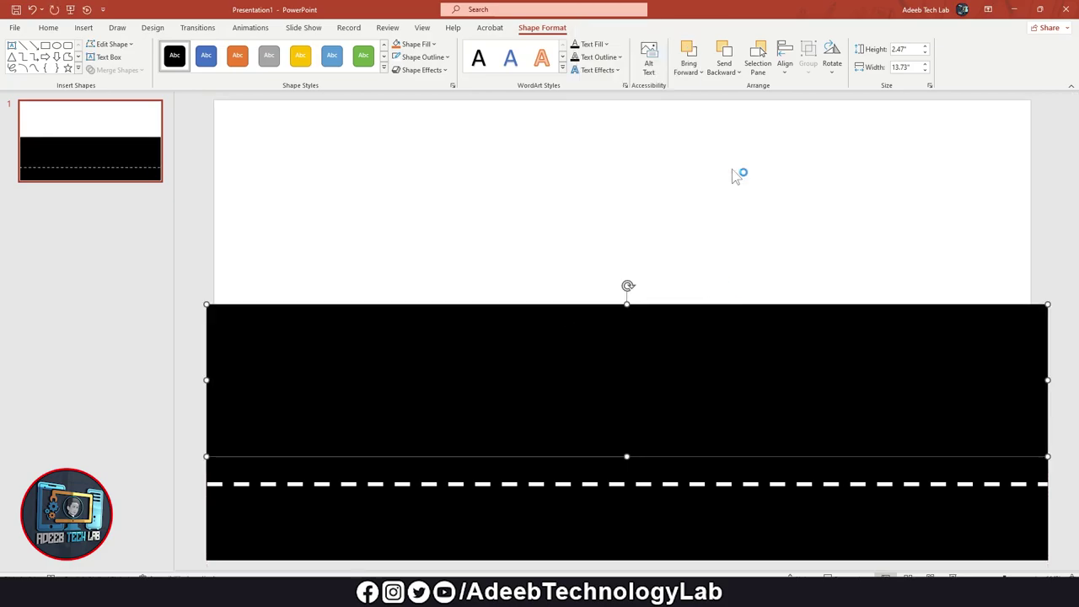
left_click(363, 56)
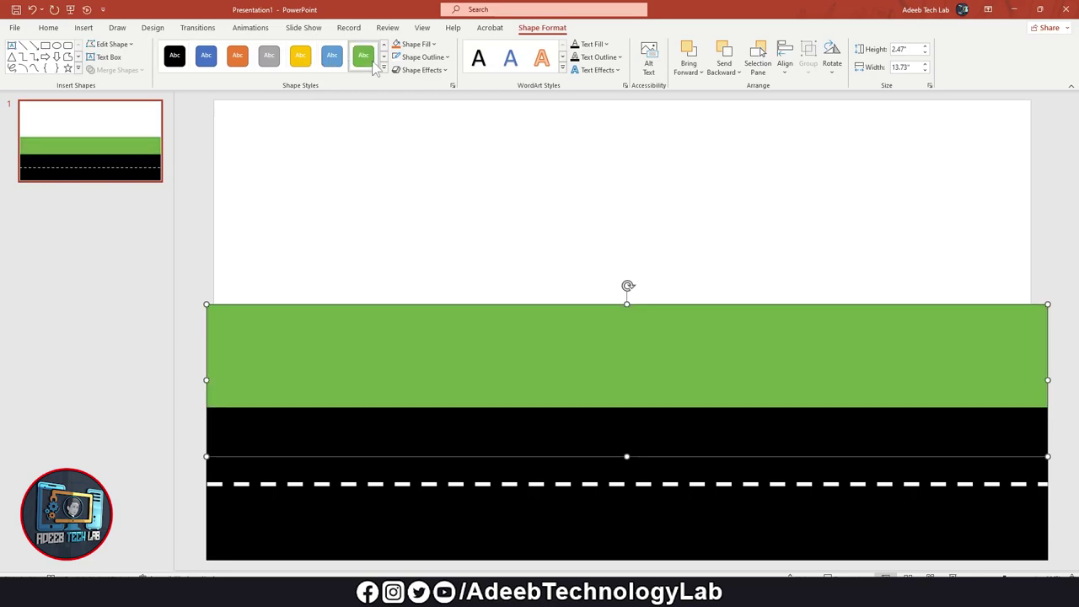
left_click(418, 43)
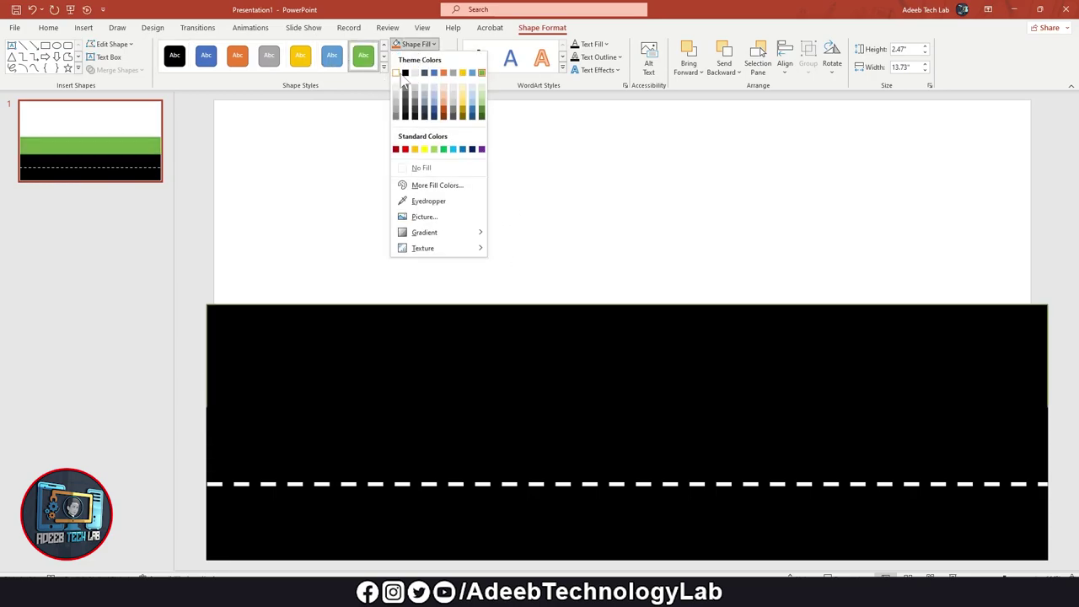
left_click(427, 168)
key("ctrl+z")
left_click(599, 213)
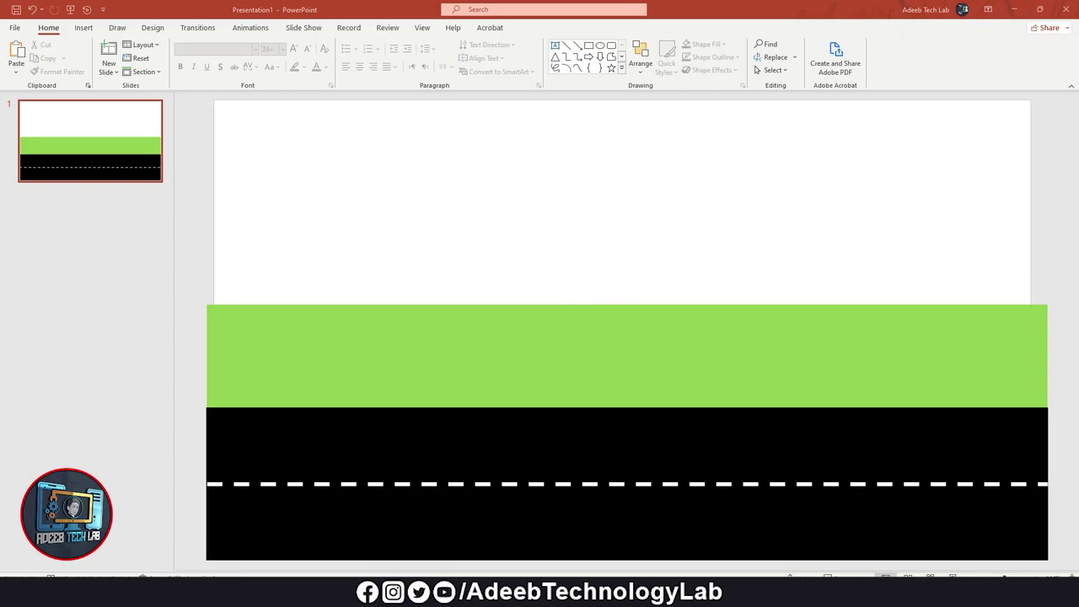
- Open the Downloads folder on All Data (D:) in File Explorer
key("super+e")
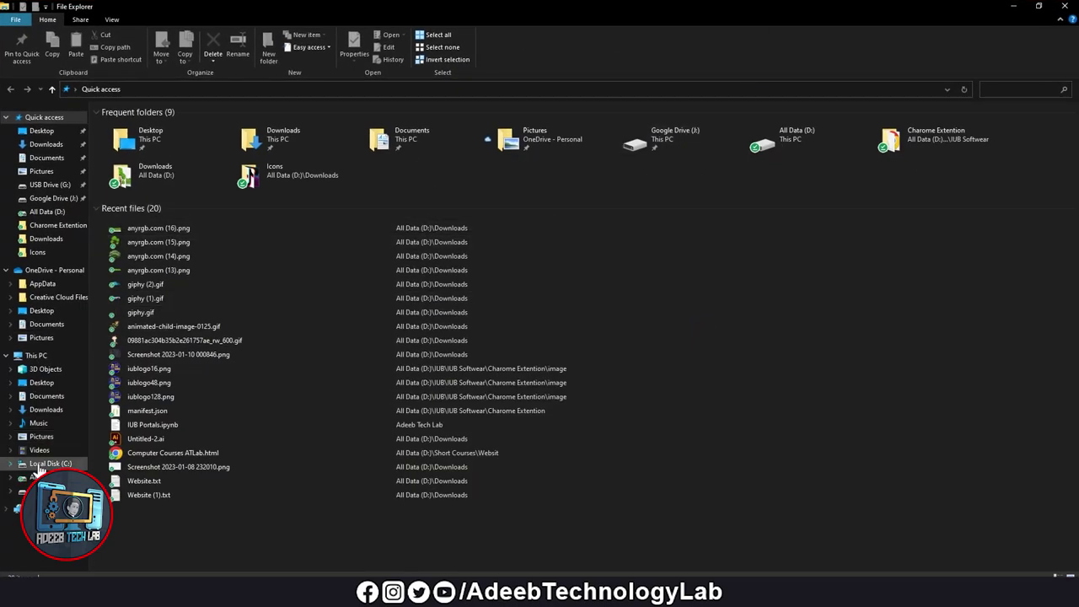
left_click(40, 477)
double_click(205, 143)
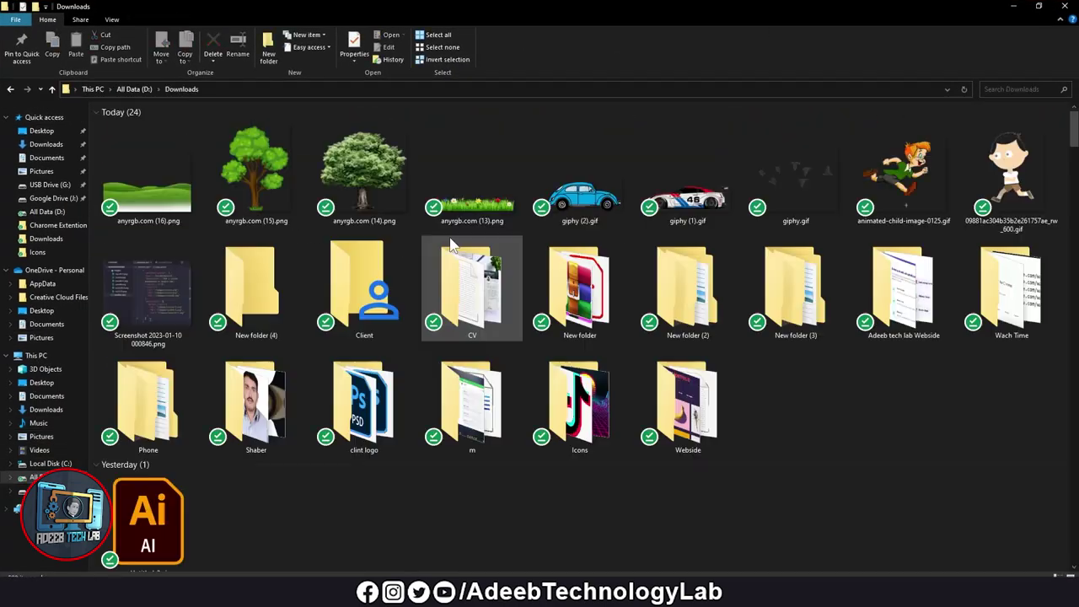
left_click(156, 172)
left_click(1012, 173, "shift")
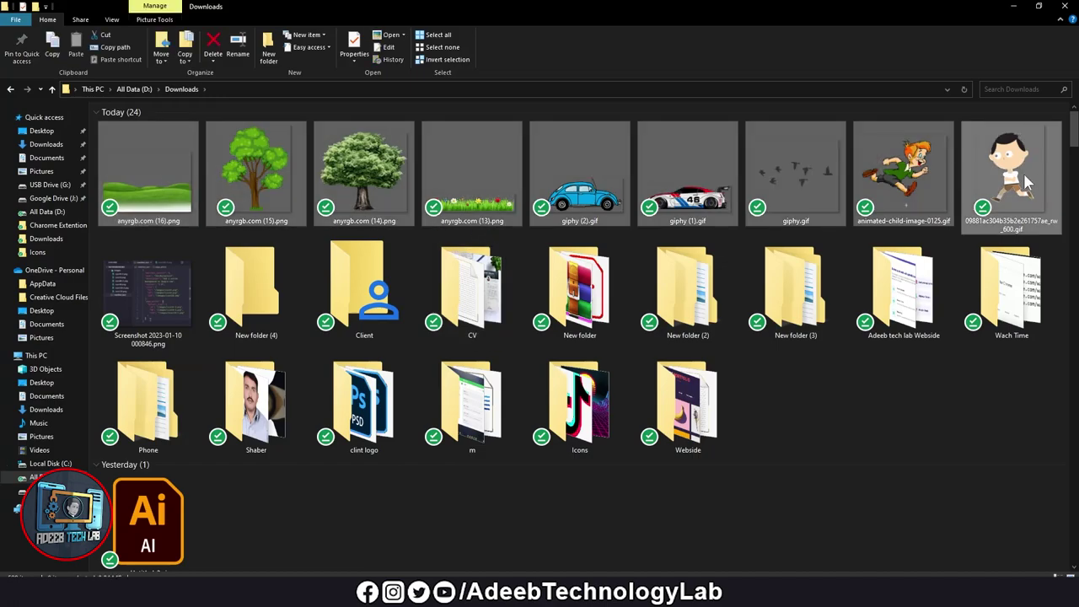
left_click(826, 404)
- Preview the tree images anyrgb.com (15).png and anyrgb.com (14).png enlarged
left_click(221, 156)
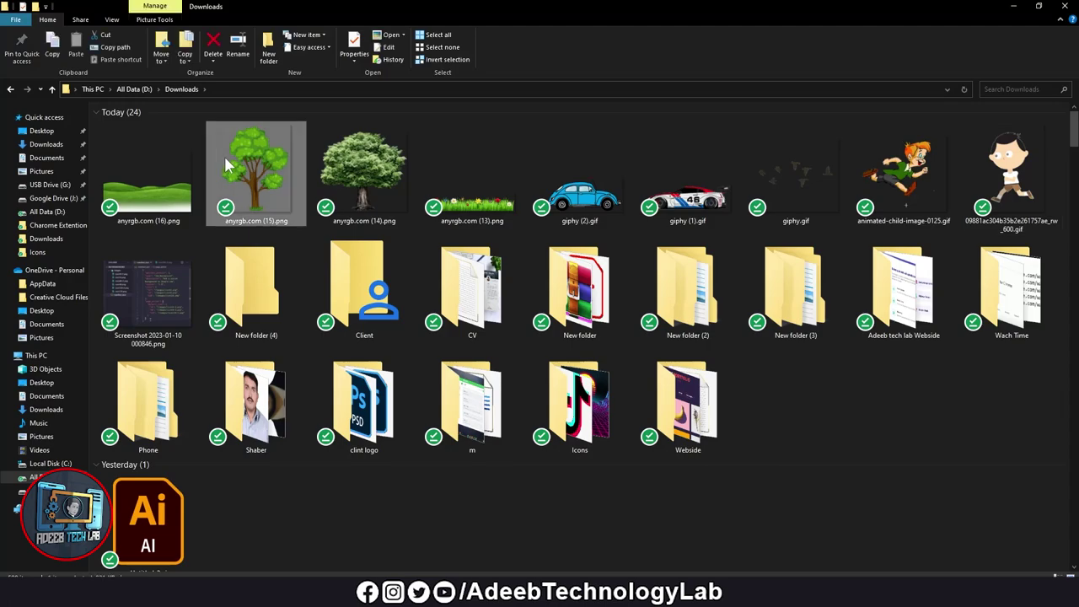
double_click(259, 153)
left_click(1069, 8)
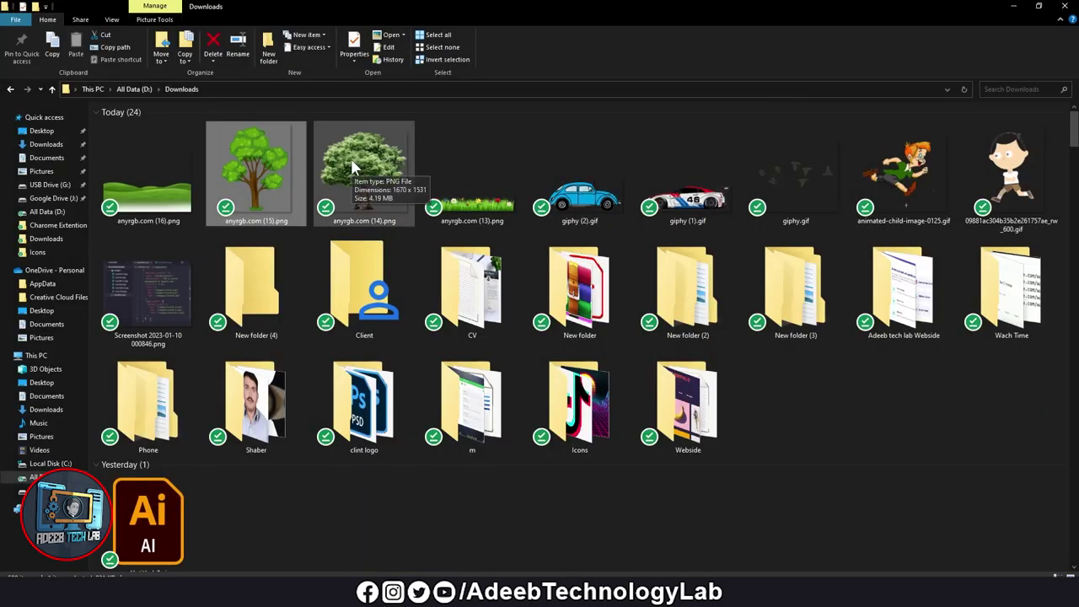
double_click(351, 158)
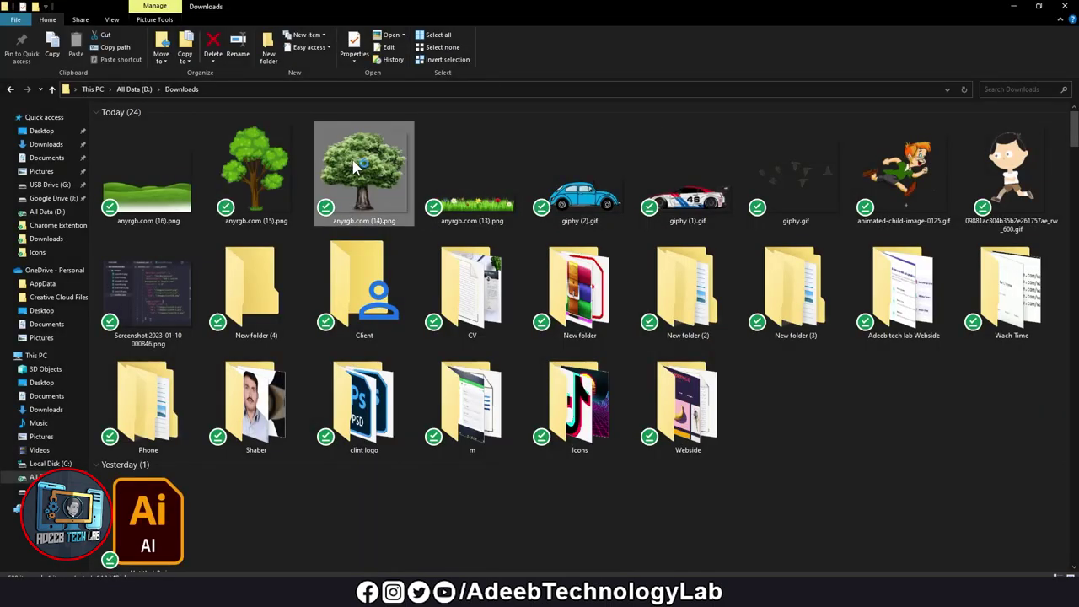
left_click(1069, 8)
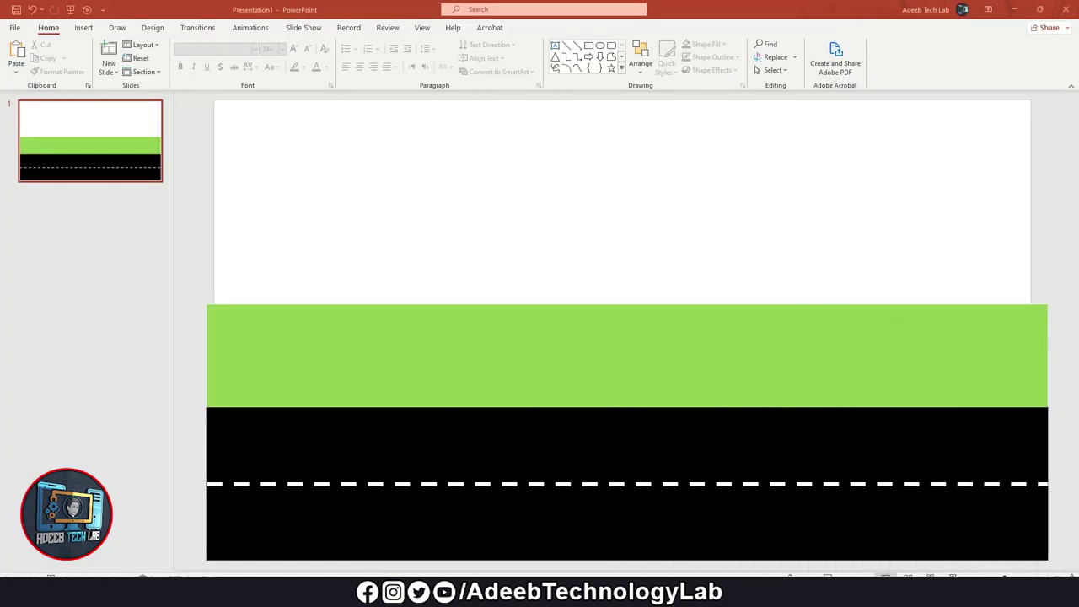
- Paste the grass-and-flowers picture, shrink it onto the green band's top edge, and send it behind
key("ctrl+v")
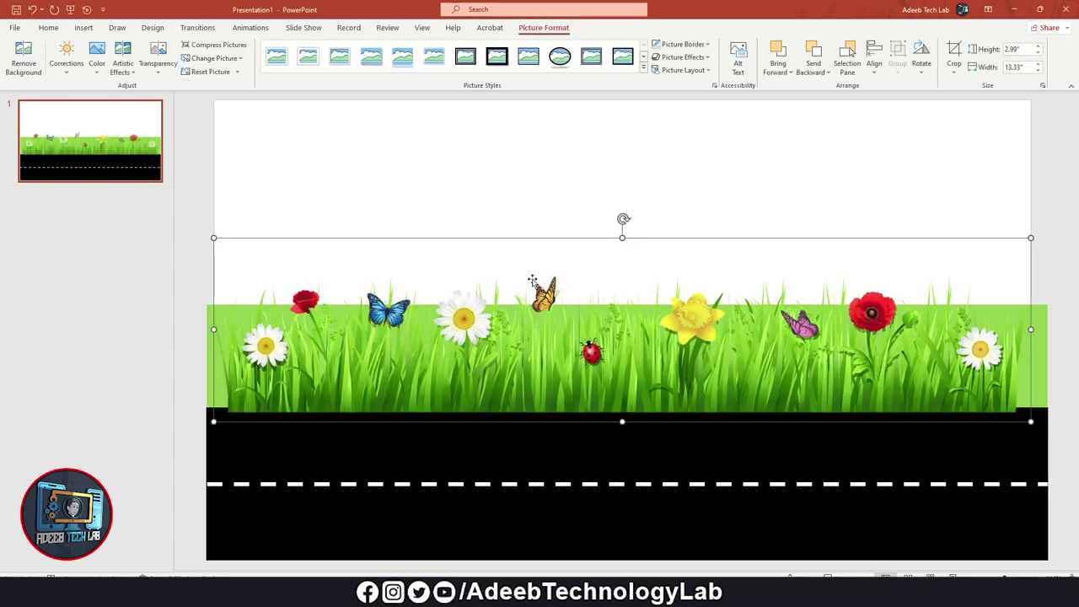
mouse_move(624, 384)
left_mouse_down()
mouse_move(633, 254)
mouse_move(622, 273)
left_mouse_up()
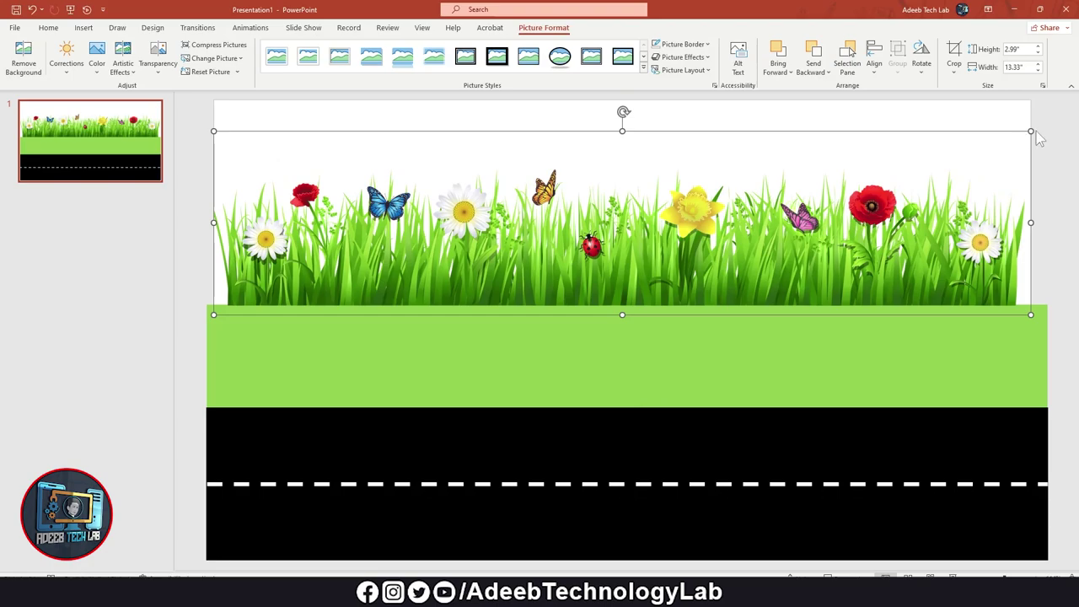
left_click_drag(1029, 131, 851, 183)
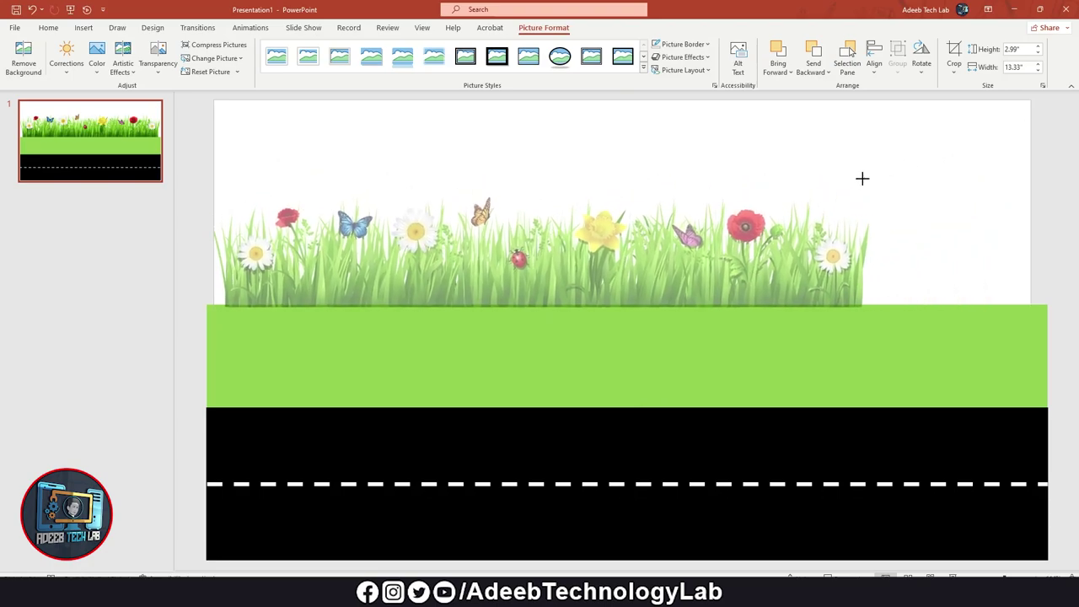
left_click_drag(851, 183, 860, 181)
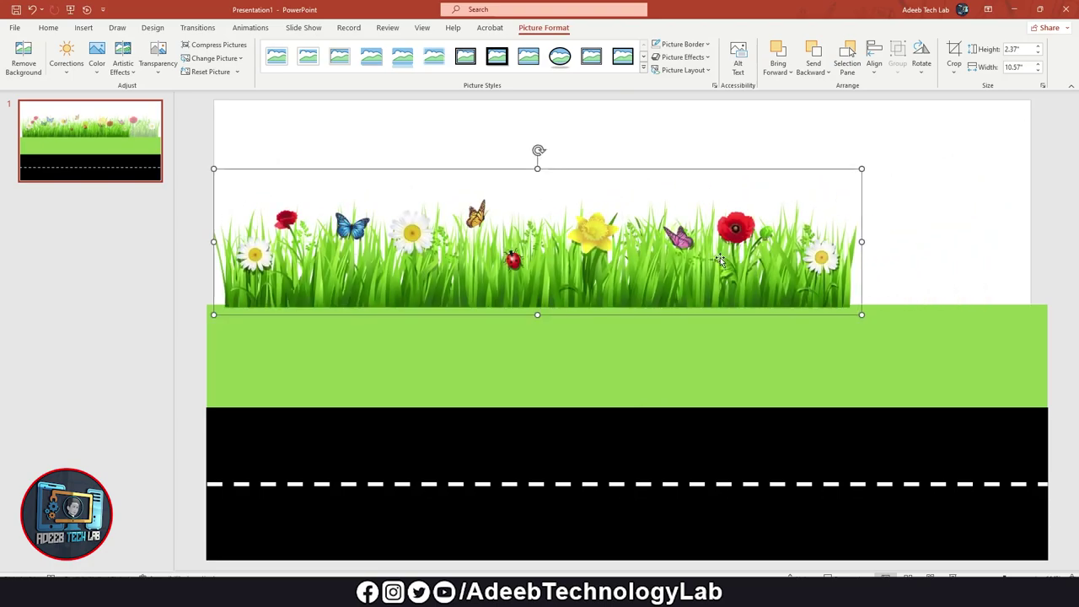
left_click_drag(718, 259, 698, 262)
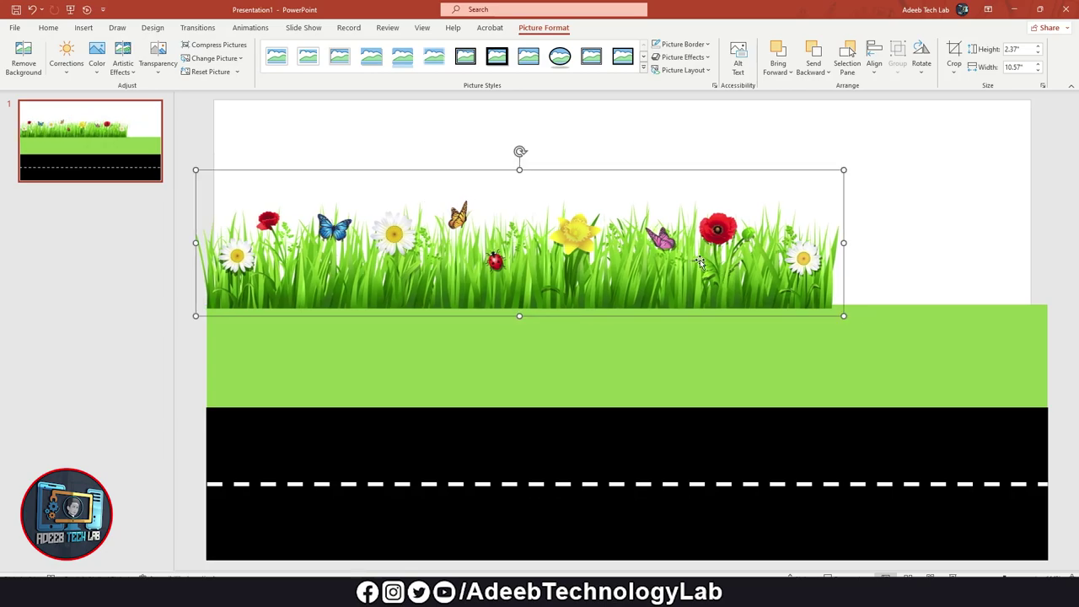
right_click(699, 262)
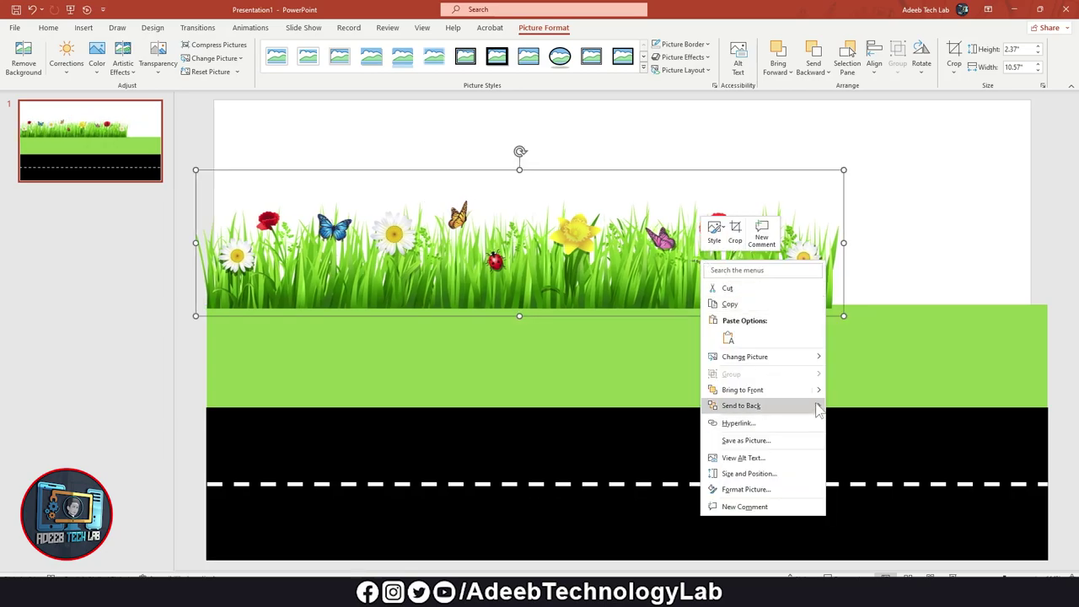
mouse_move(815, 408)
left_click(855, 429)
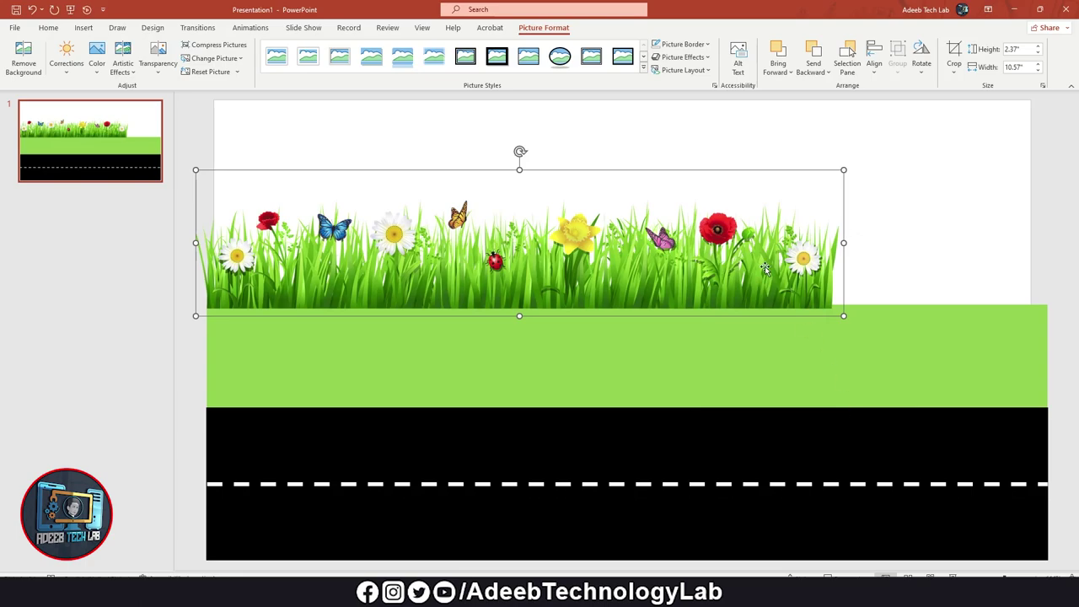
right_click(764, 268)
mouse_move(881, 416)
left_click(915, 415)
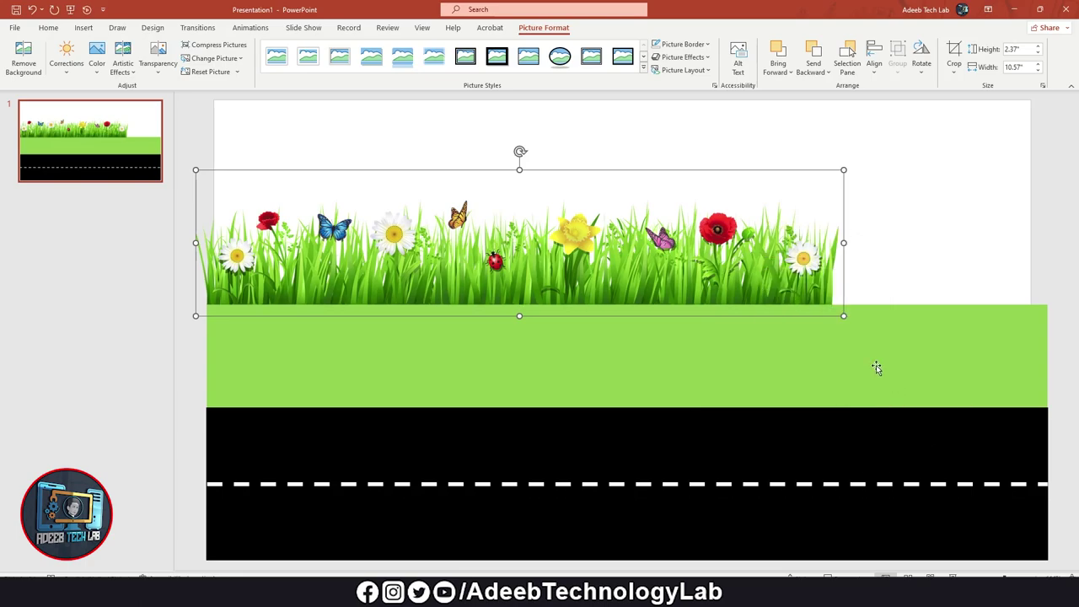
- Duplicate the grass picture and extend the strip rightward behind the green band
key("ctrl+d")
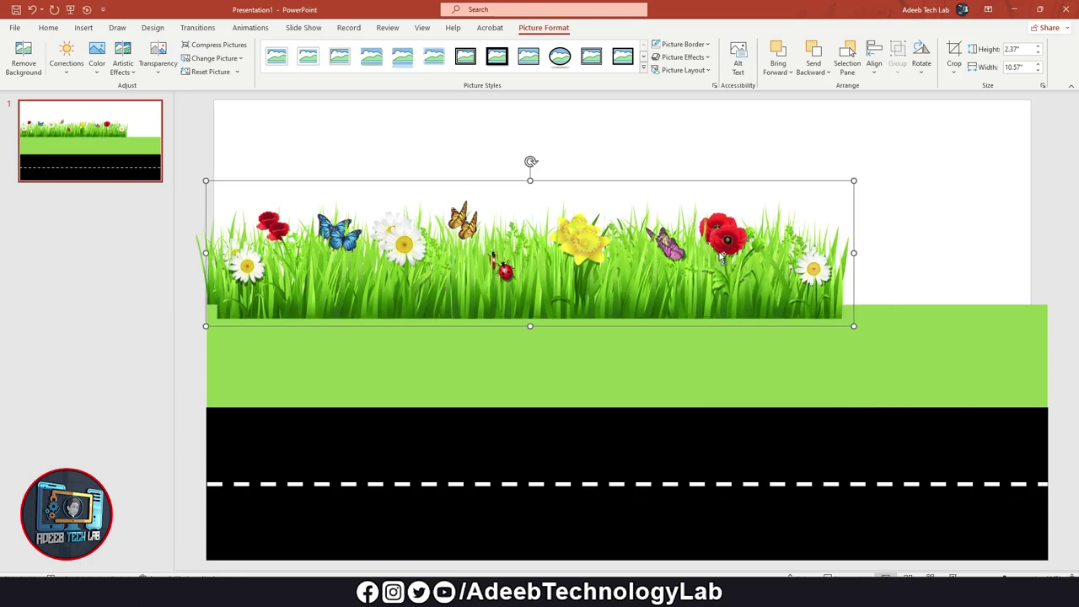
left_click_drag(723, 259, 859, 281)
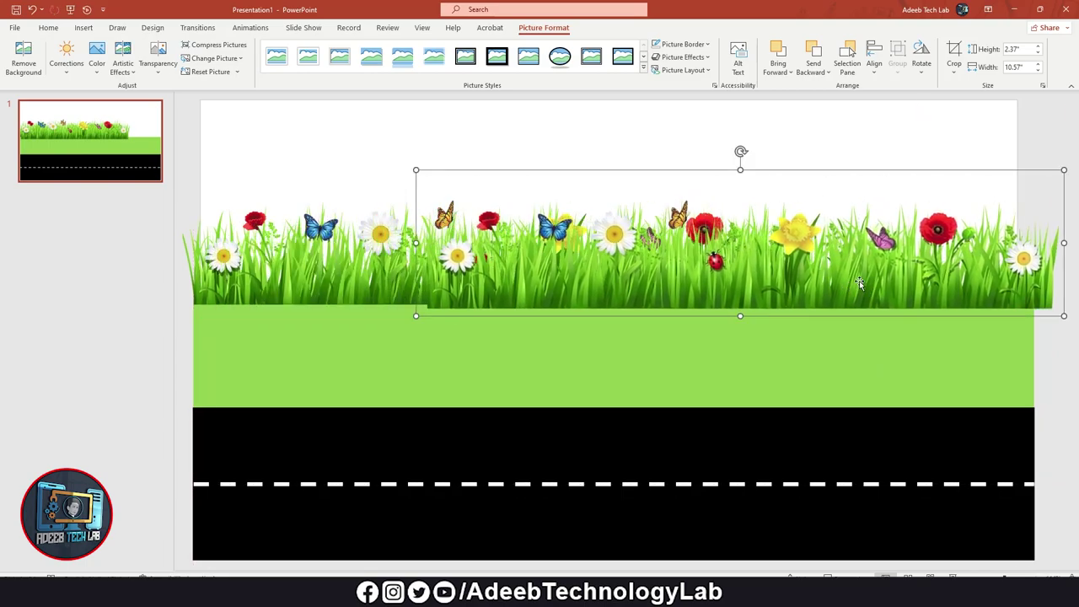
right_click(759, 269)
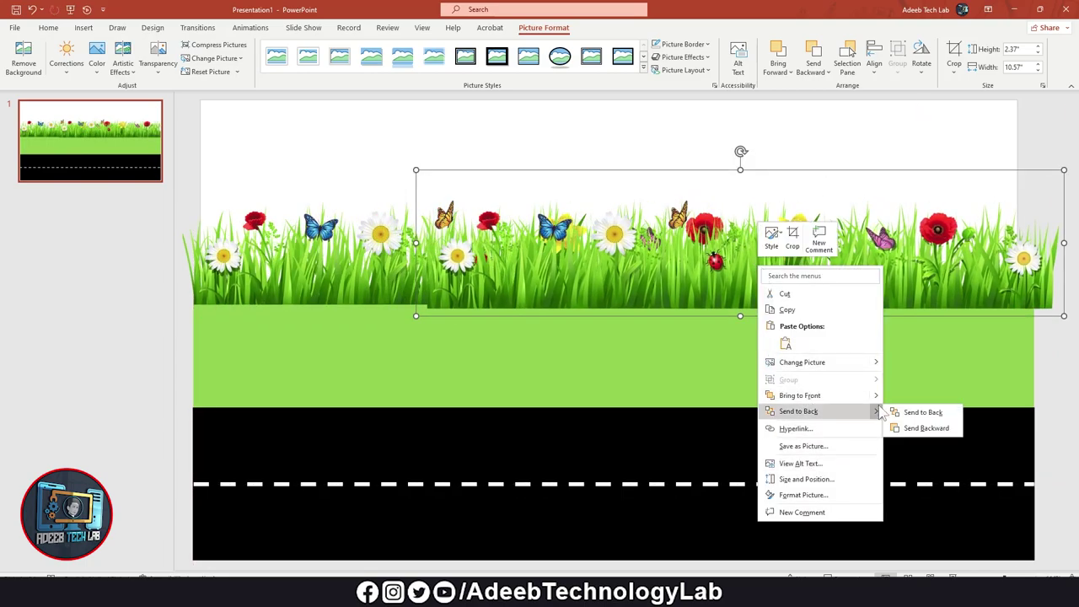
left_click(917, 412)
left_click_drag(572, 271, 556, 268)
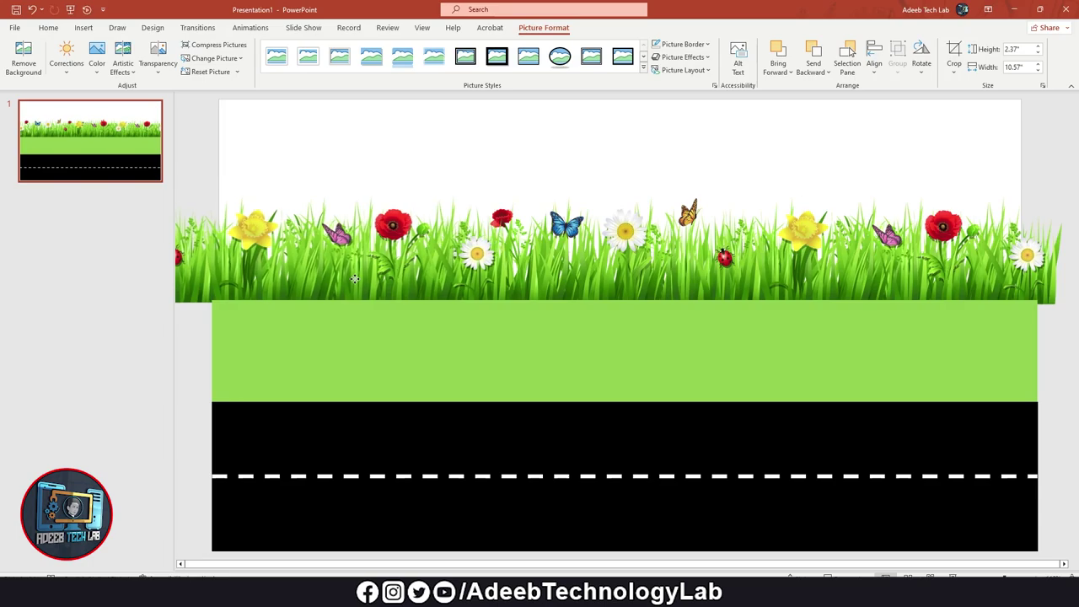
left_click(717, 126)
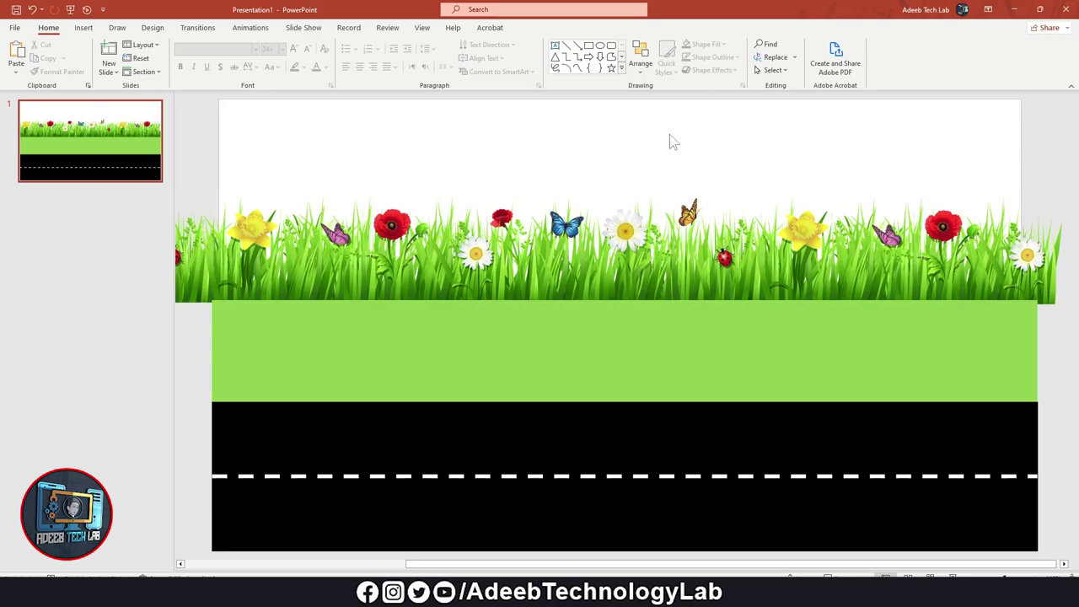
- Give the slide background a gradient fill through Design's Format Background
left_click(84, 28)
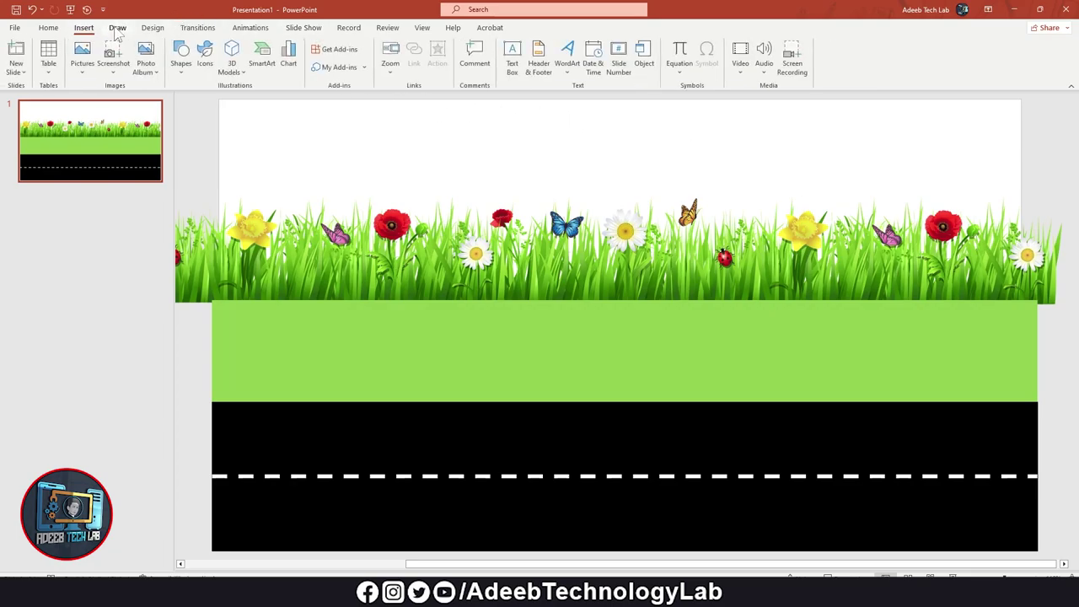
left_click(117, 28)
left_click(153, 28)
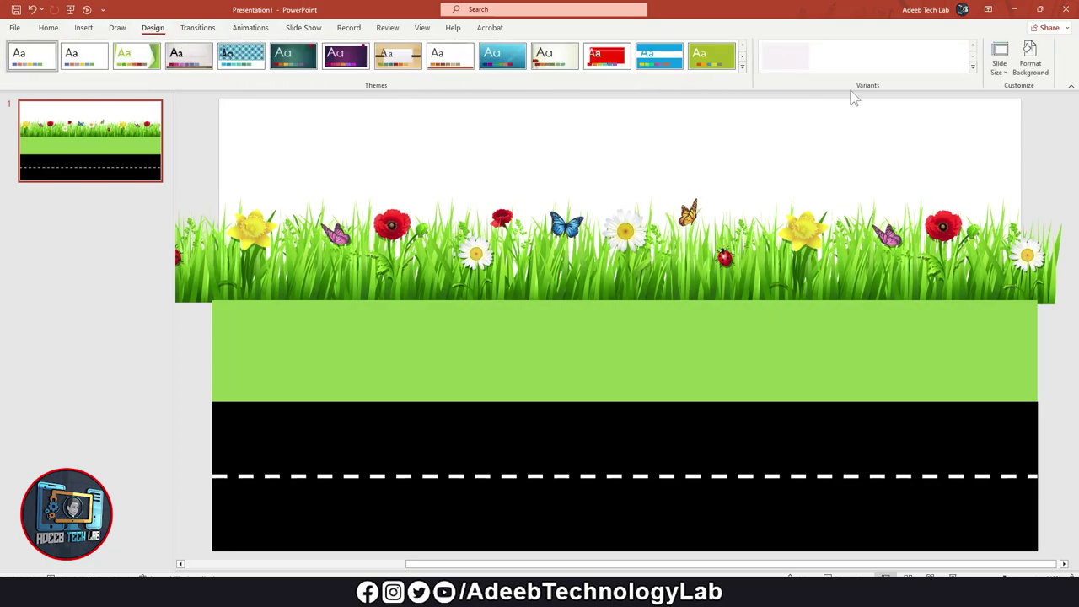
left_click(1030, 67)
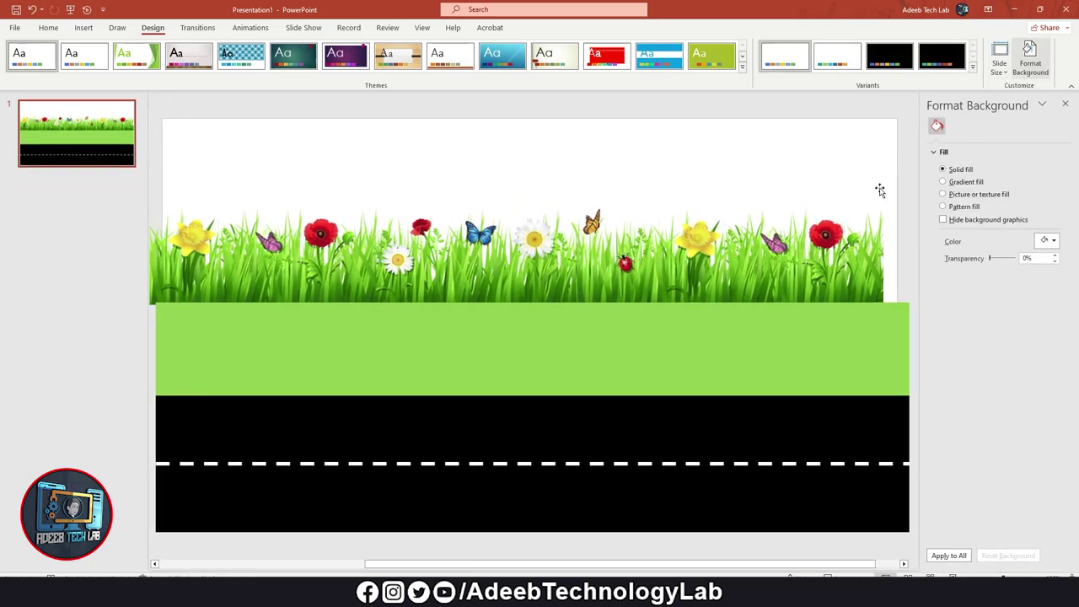
left_click(944, 183)
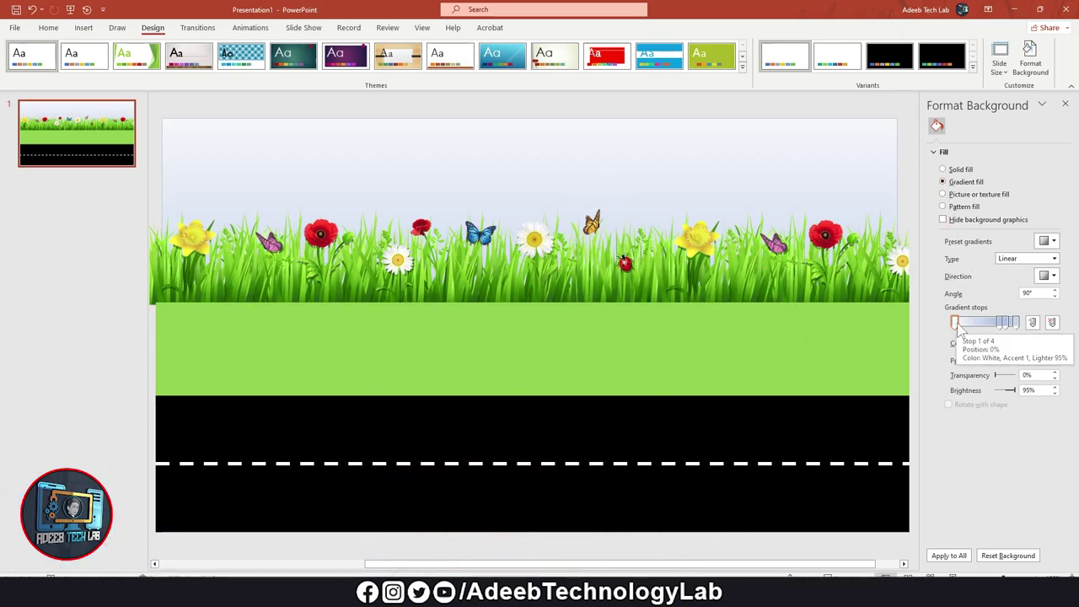
- Remove the middle gradient stops, keeping stops at 0% and 100%, and close the pane
left_click(1004, 323)
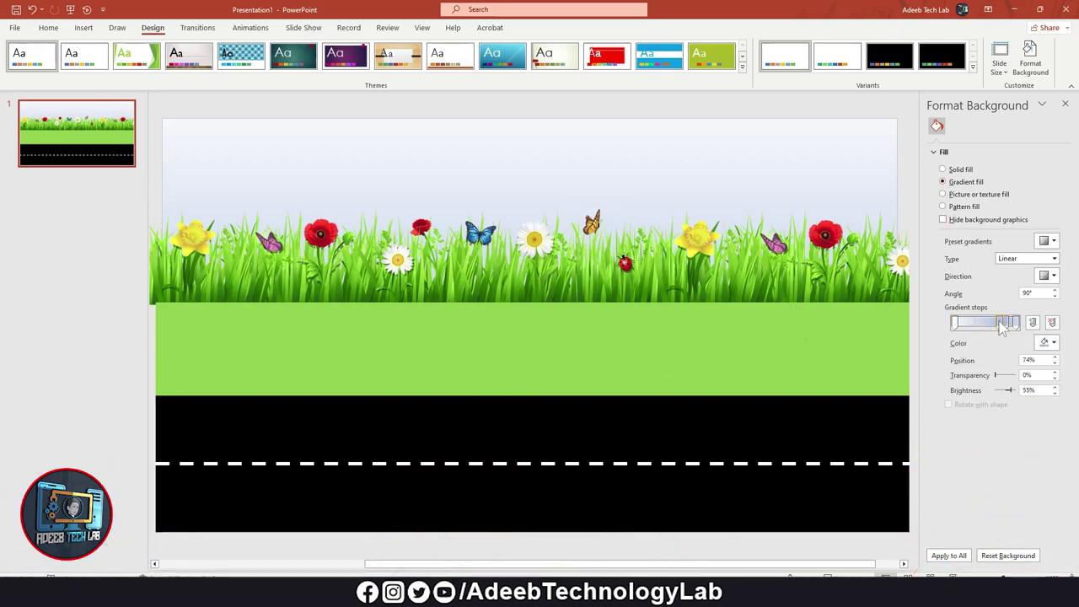
left_click_drag(1004, 323, 968, 335)
left_click_drag(1016, 323, 957, 333)
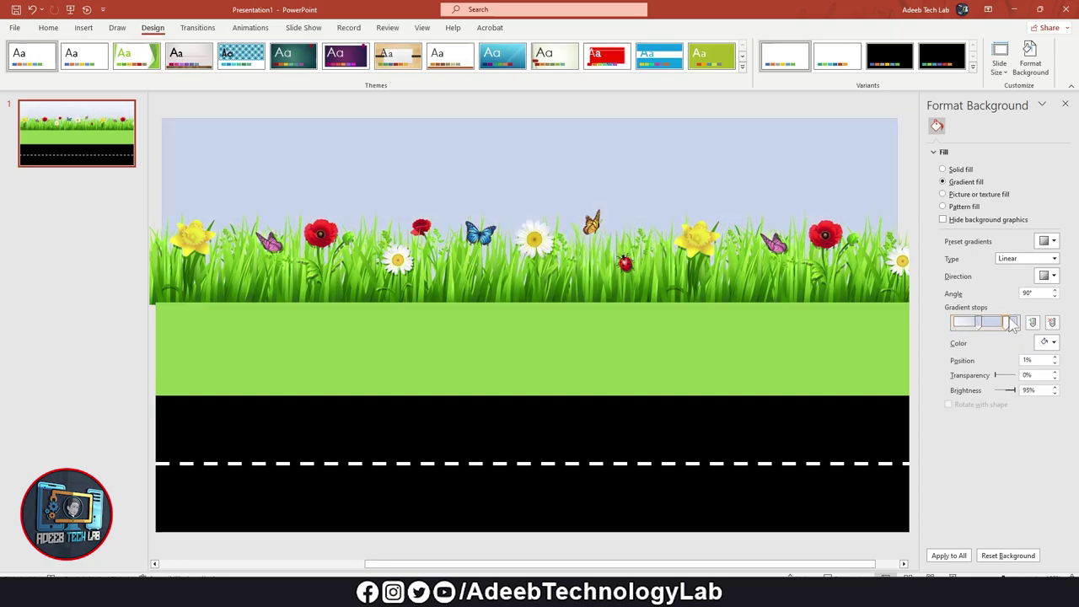
left_click(957, 324)
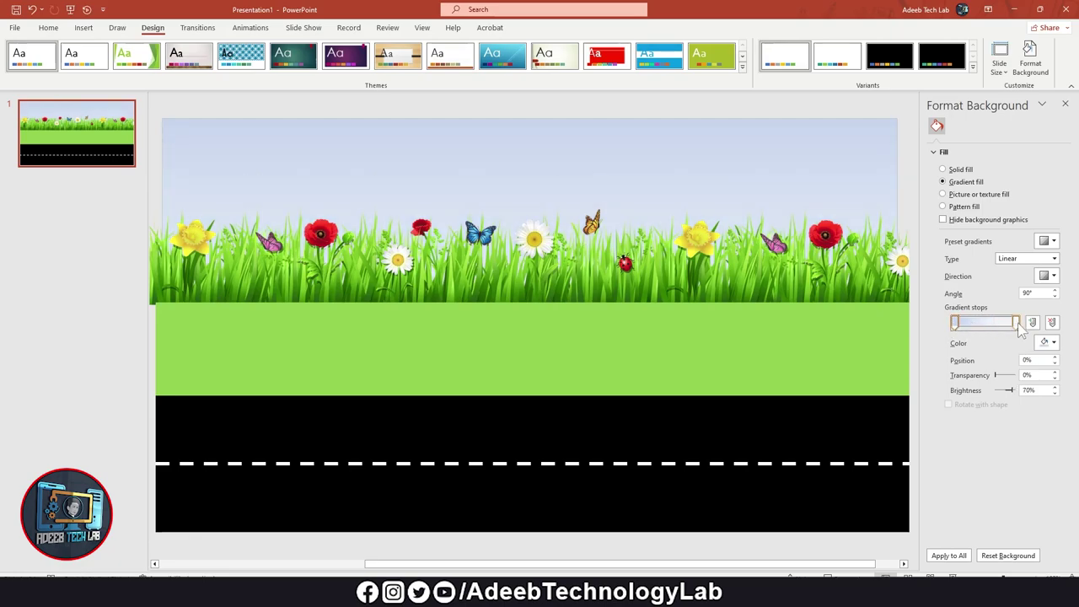
left_click_drag(1017, 330, 1023, 331)
left_click(1065, 105)
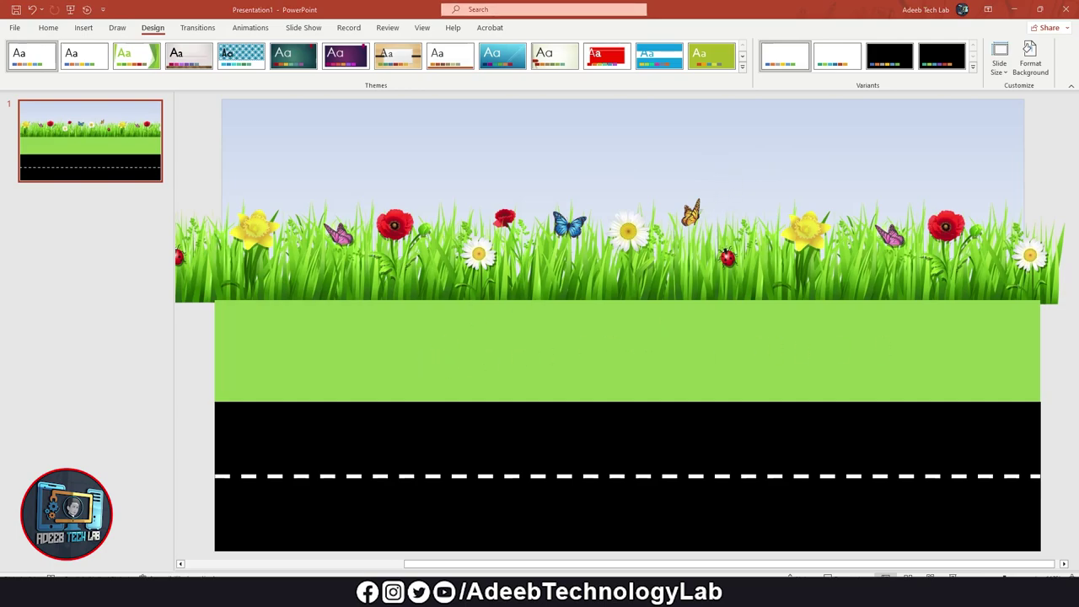
- Paste and resize the tree pictures, keeping the cartoon tree and deleting the realistic one
key("ctrl+v")
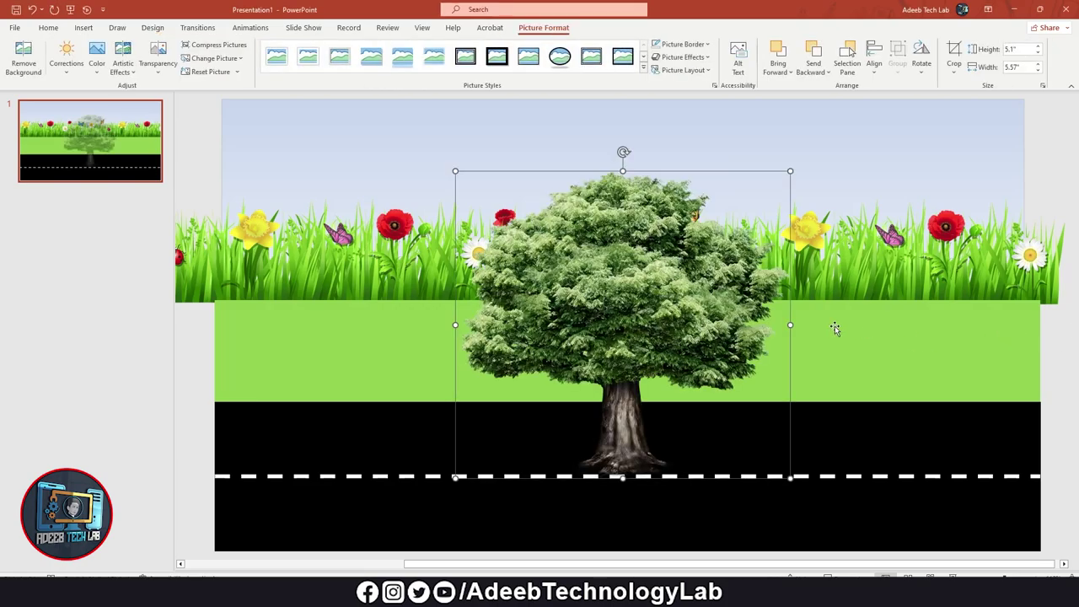
left_click_drag(791, 170, 692, 263)
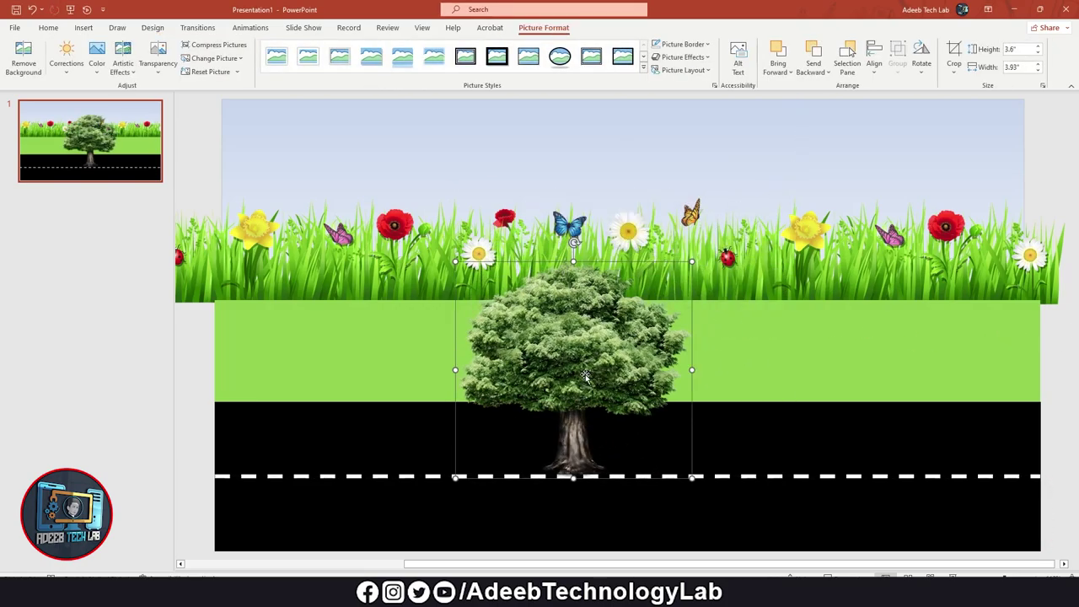
mouse_move(577, 377)
left_mouse_down()
mouse_move(914, 283)
mouse_move(918, 240)
mouse_move(900, 242)
left_mouse_up()
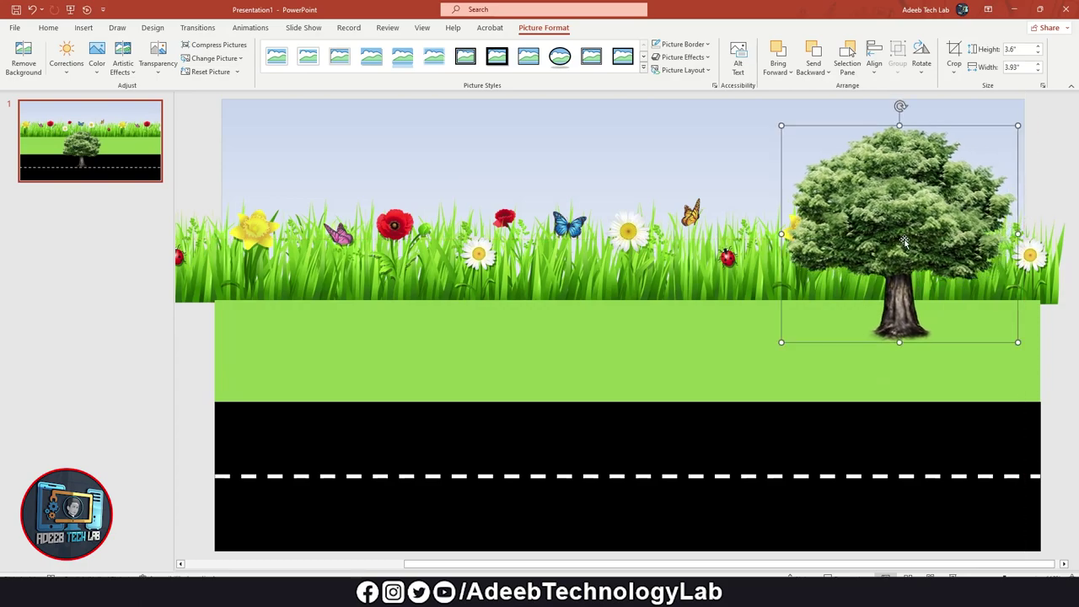
key("ctrl+v")
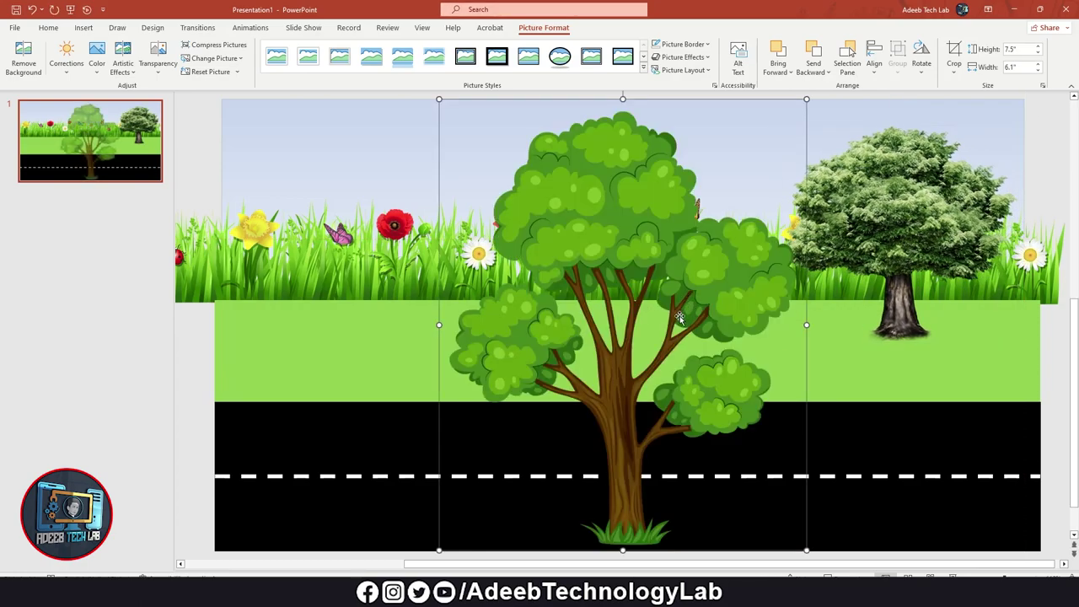
mouse_move(808, 105)
left_mouse_down()
mouse_move(630, 284)
mouse_move(646, 295)
left_mouse_up()
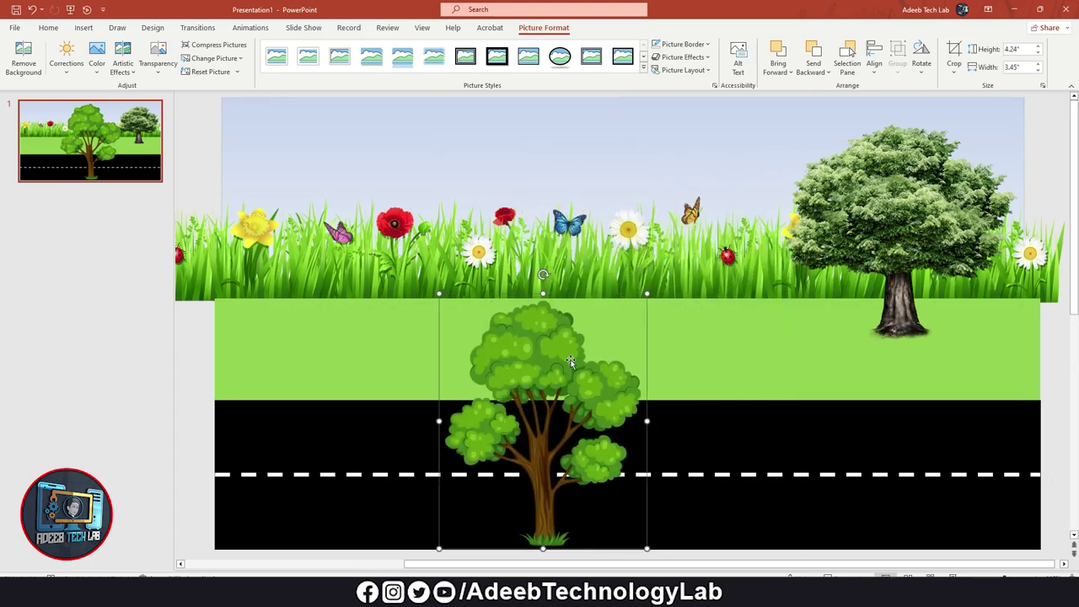
left_click_drag(548, 397, 669, 205)
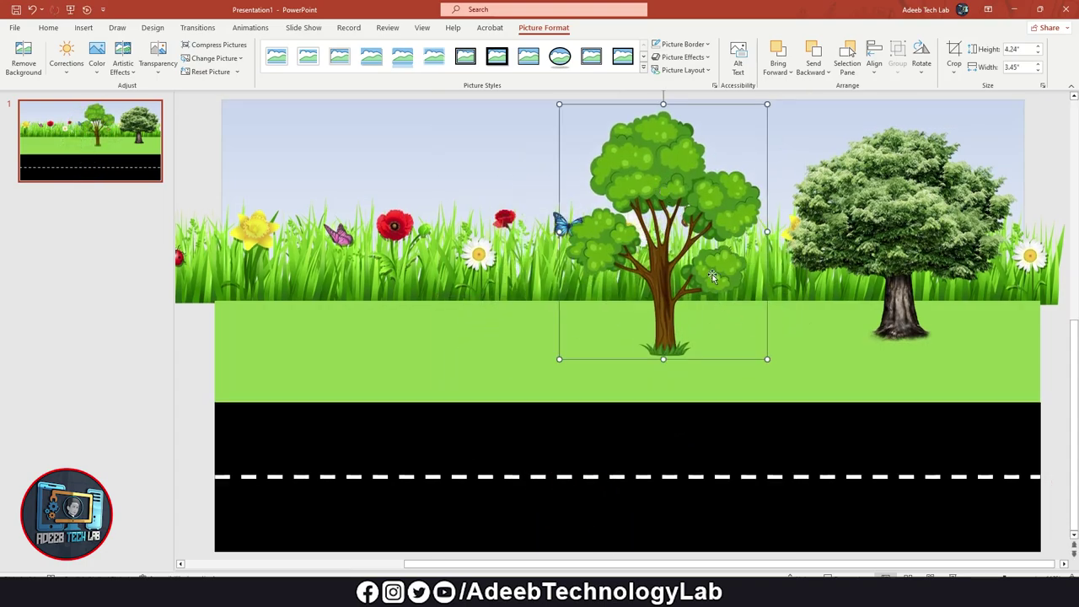
left_click(894, 213)
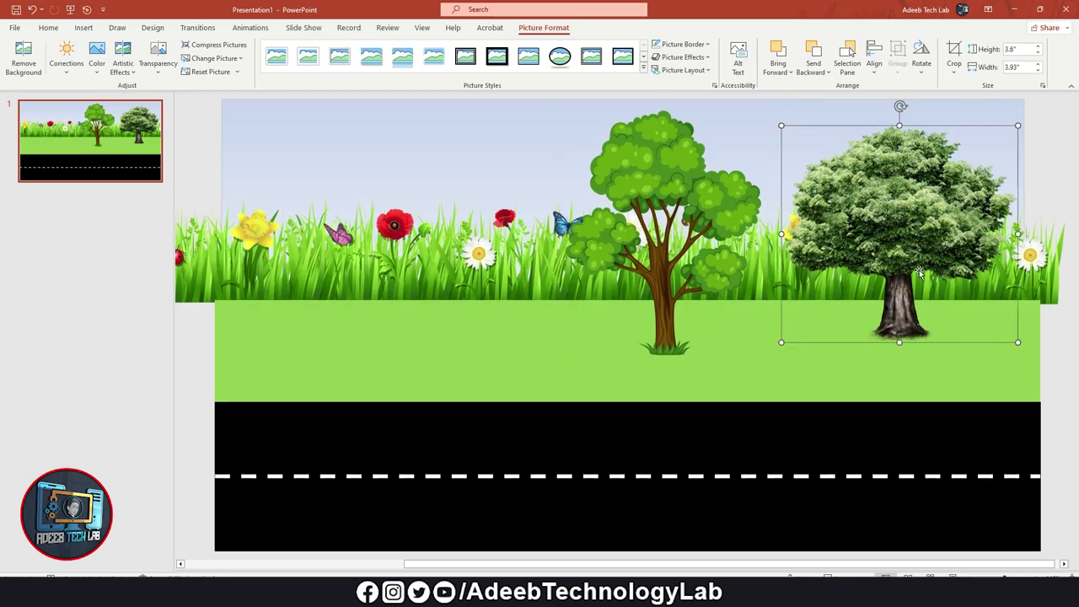
key("Delete")
- Place a cartoon tree at the left end of the grass and flip it horizontally
mouse_move(658, 185)
left_mouse_down()
mouse_move(910, 191)
mouse_move(315, 179)
left_mouse_up()
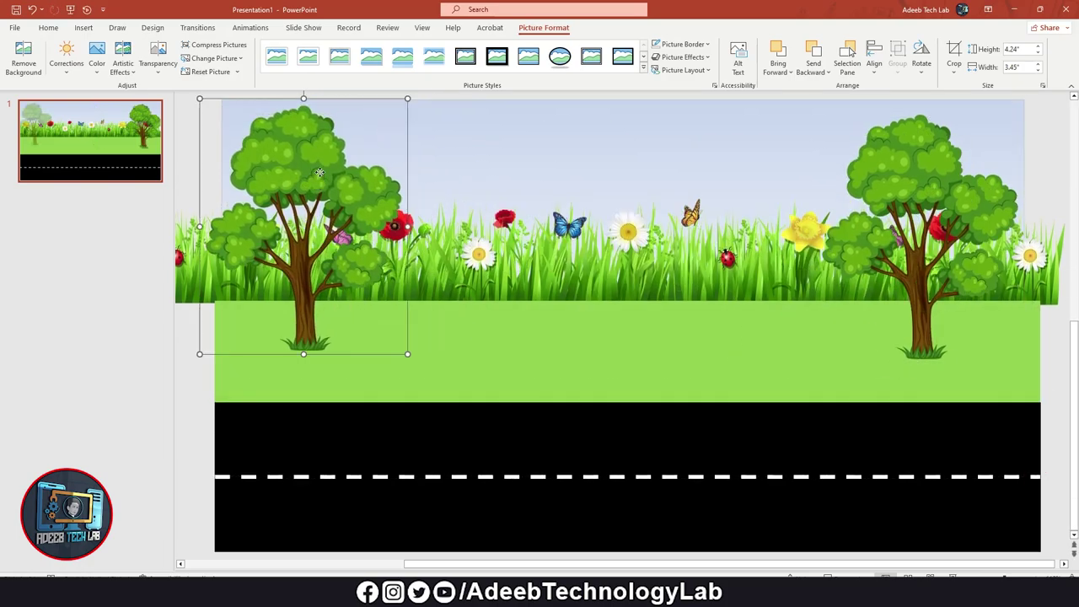
right_click(318, 172)
right_click(296, 168)
key("Escape")
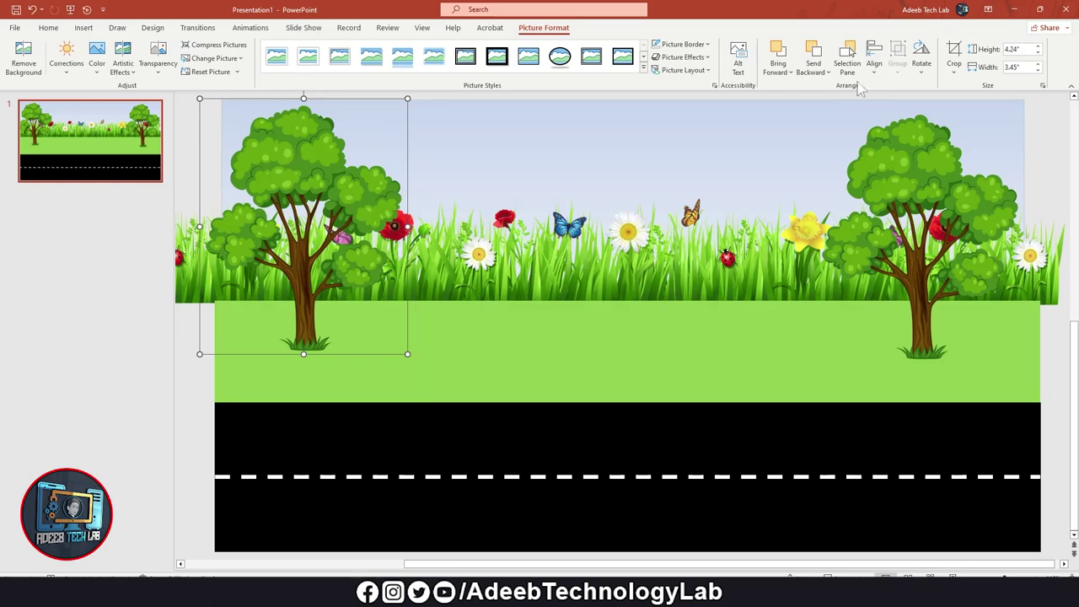
left_click(921, 63)
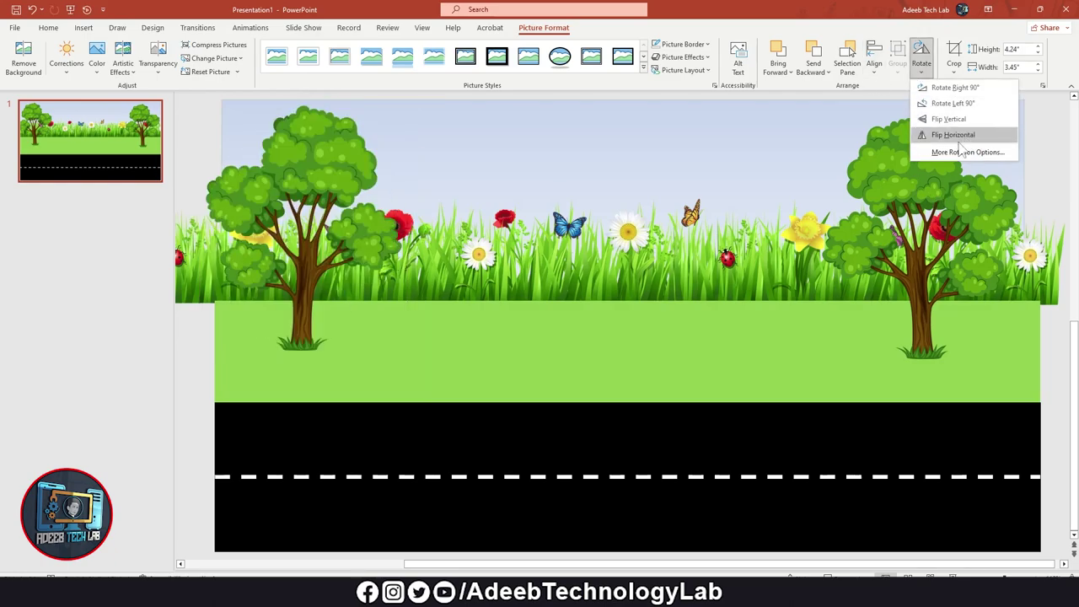
left_click(952, 135)
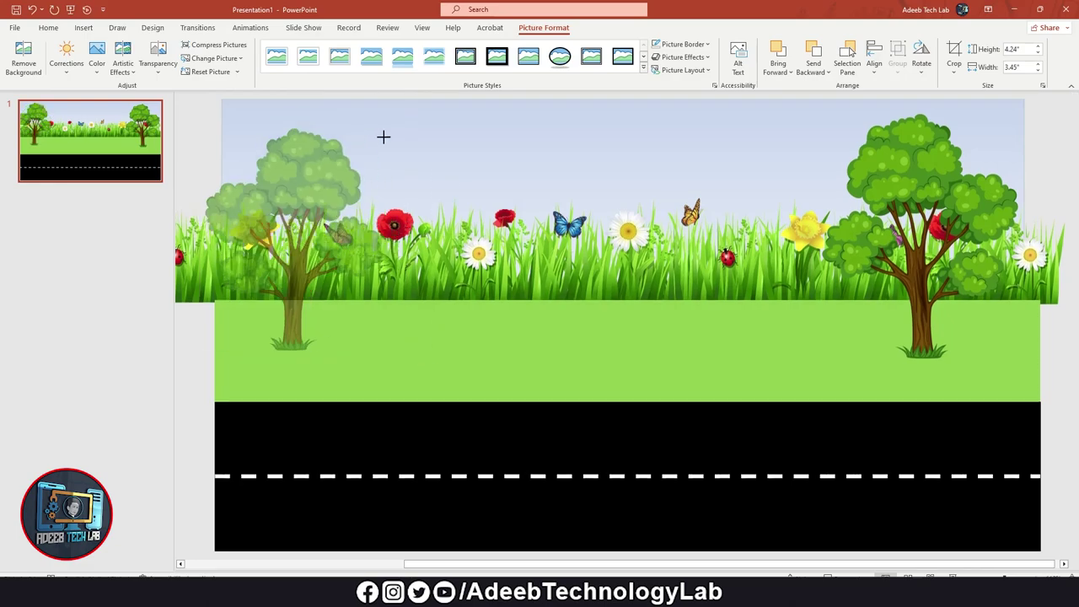
mouse_move(346, 180)
left_mouse_down()
mouse_move(310, 208)
mouse_move(308, 180)
left_mouse_up()
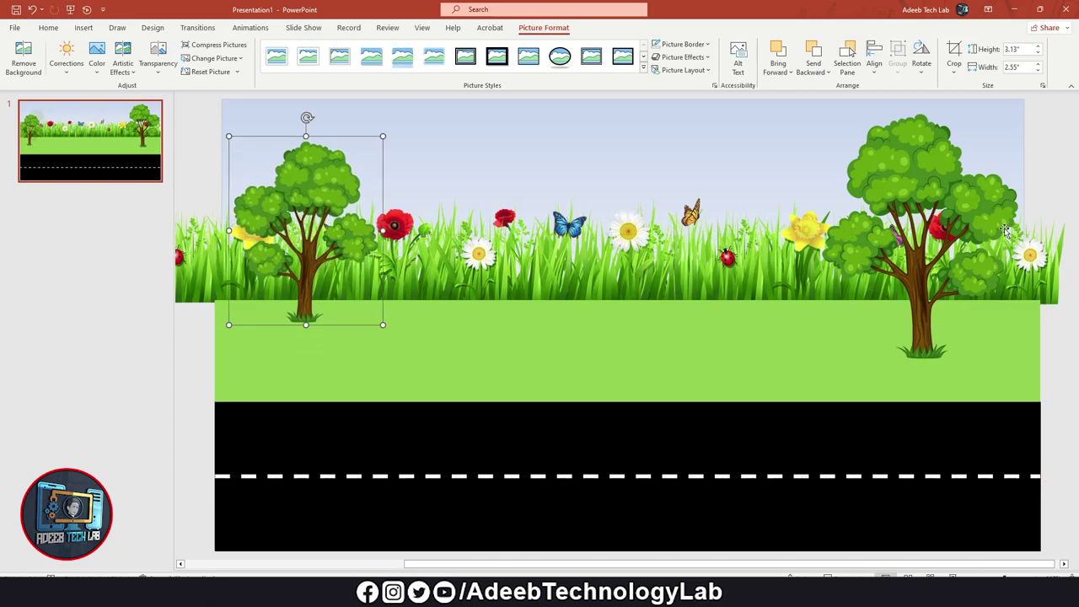
left_click(1063, 371)
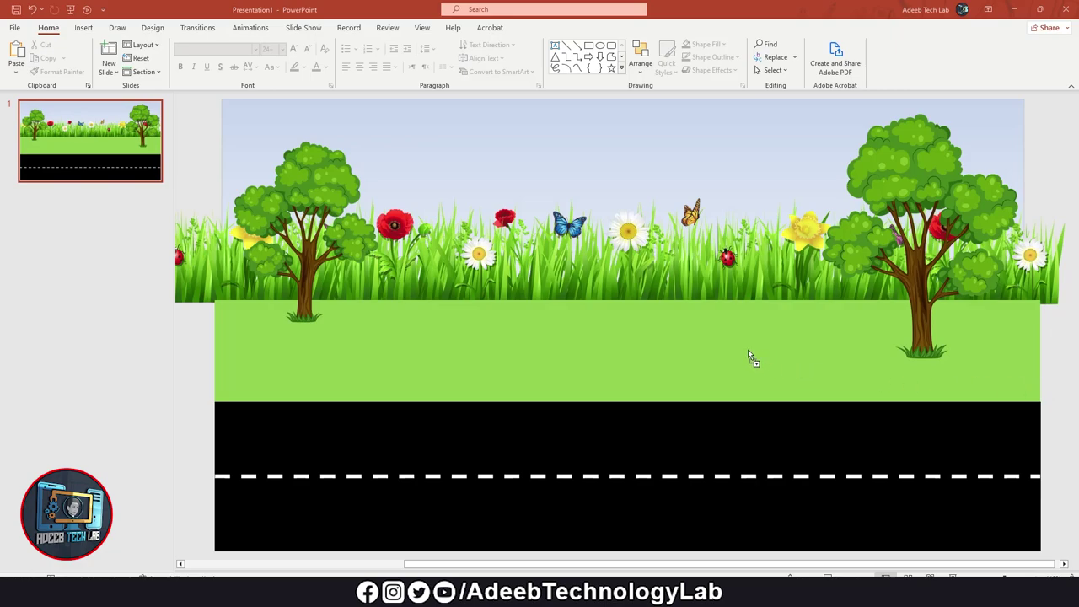
- Drop in the running-boy GIF, tilt it forward, and park it just off the left edge
left_click_drag(748, 356, 546, 330)
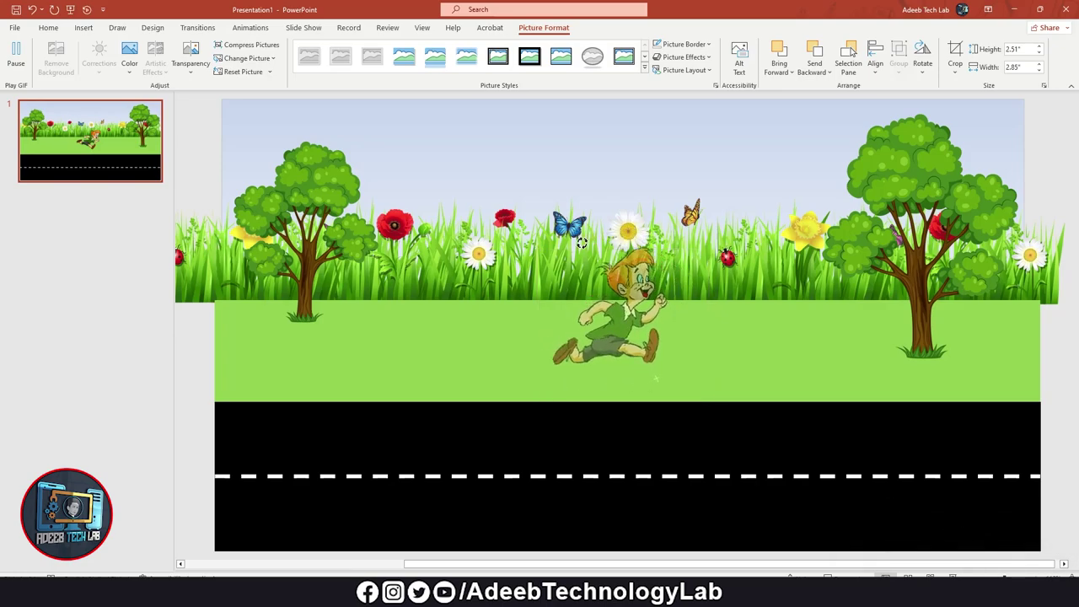
left_click_drag(582, 243, 580, 241)
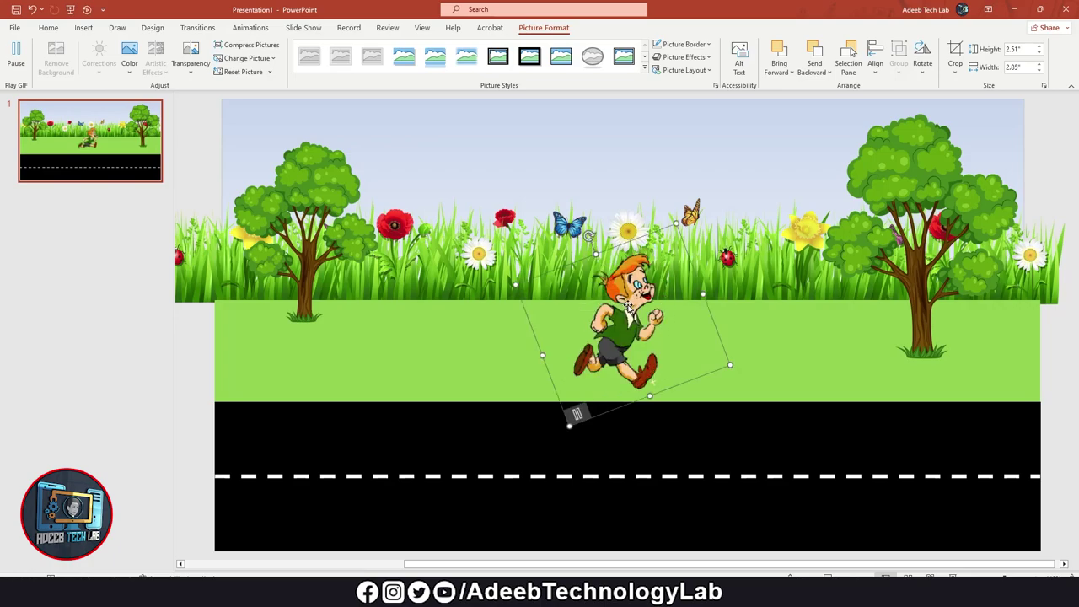
mouse_move(592, 238)
left_mouse_down()
mouse_move(267, 247)
mouse_move(313, 247)
left_mouse_up()
scroll(587, 274, "down", 4)
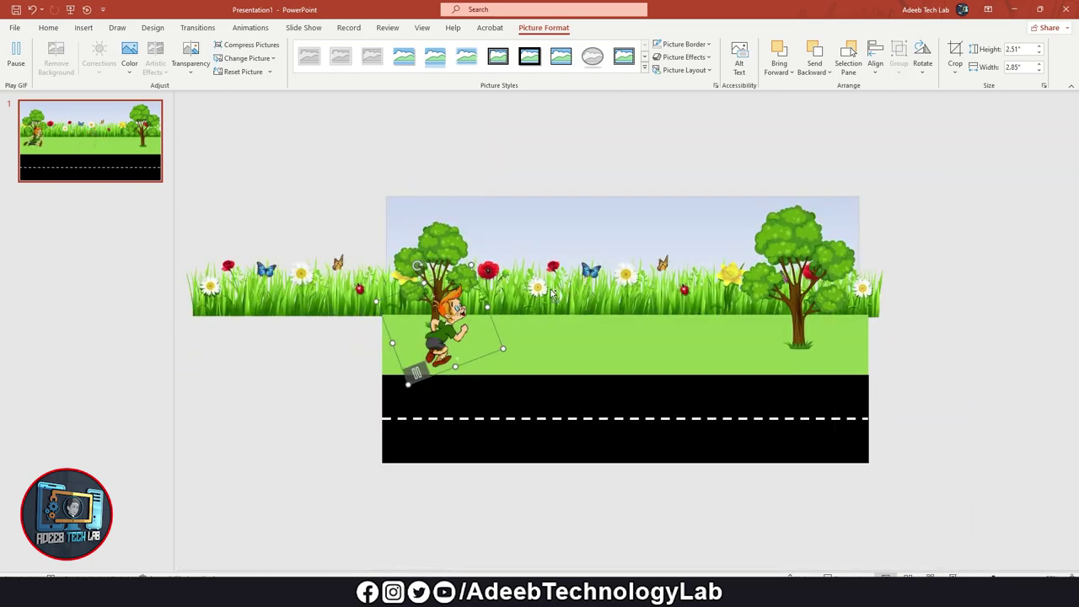
scroll(473, 330, "up", 1)
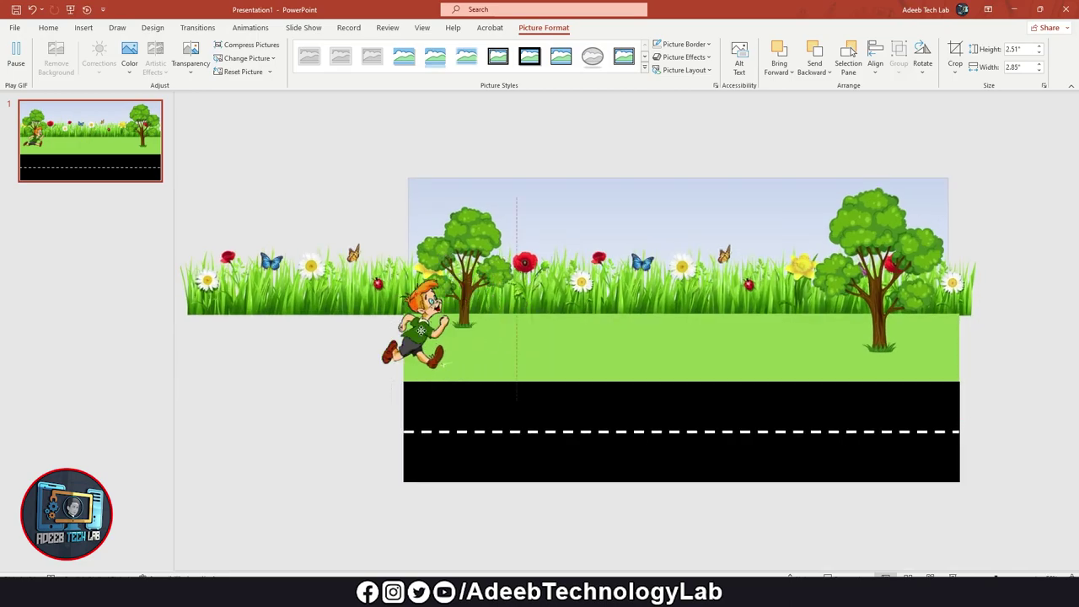
left_click_drag(472, 331, 359, 333)
left_click(380, 352)
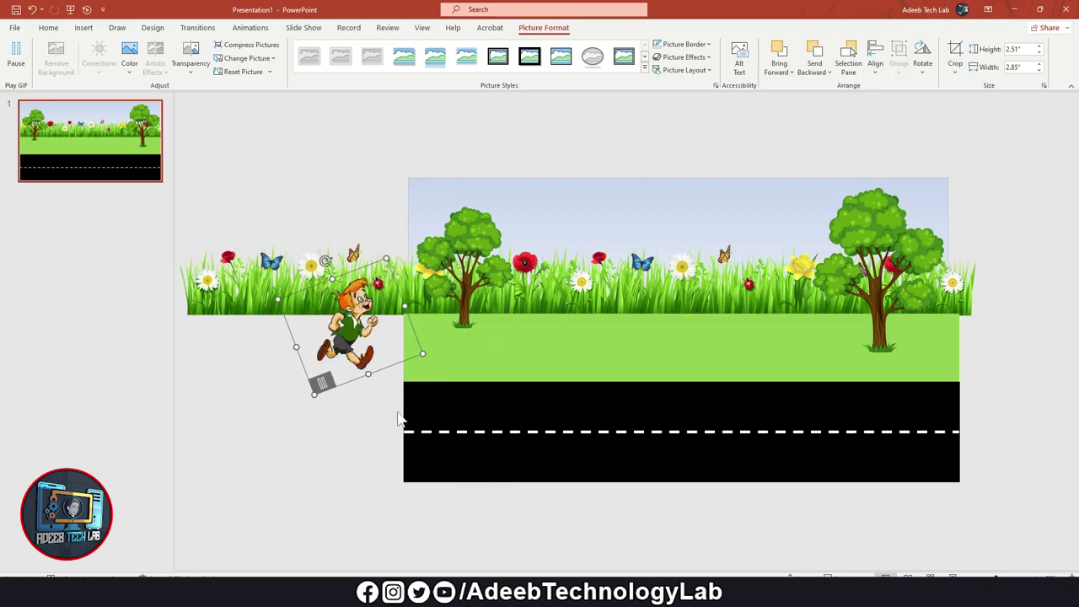
left_click(808, 523)
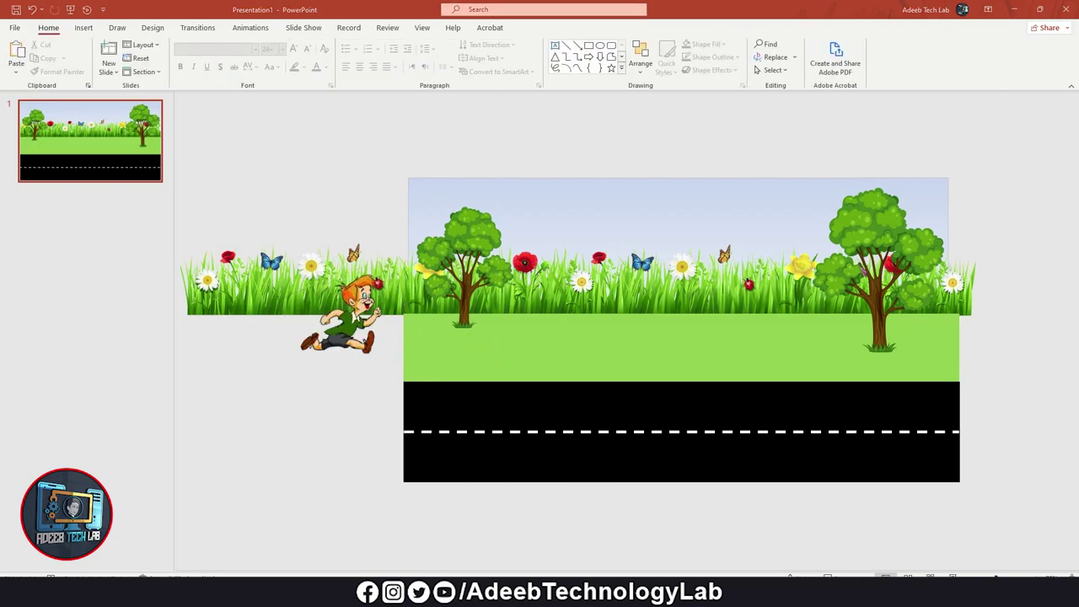
- Shrink the birds GIF to 3.09" by 3.72", tilt it, and place it past the right edge
left_click(751, 318)
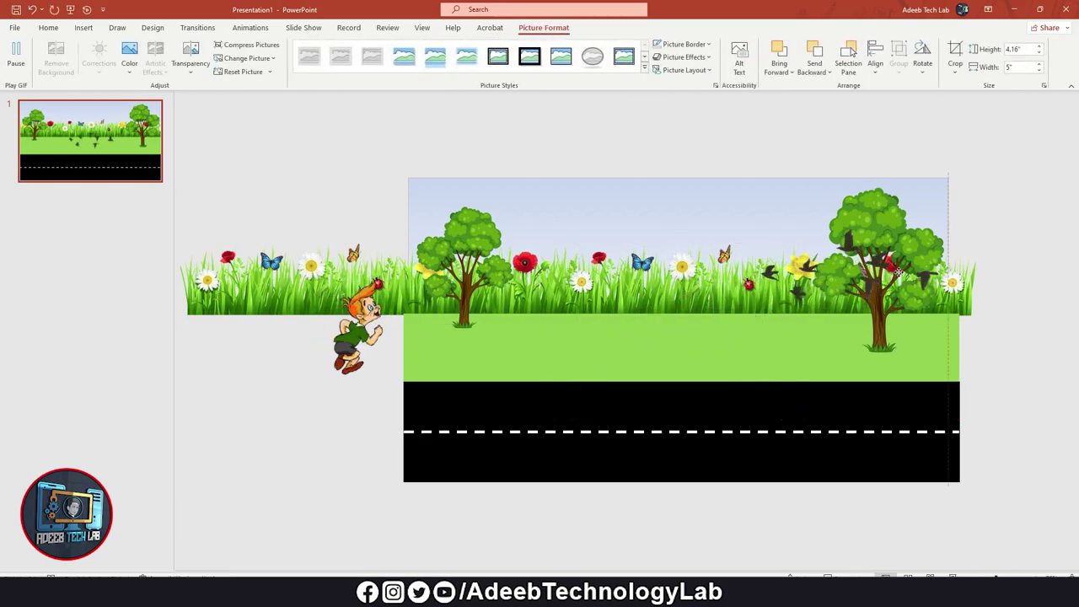
left_click_drag(752, 318, 973, 319)
left_click_drag(1002, 181, 978, 198)
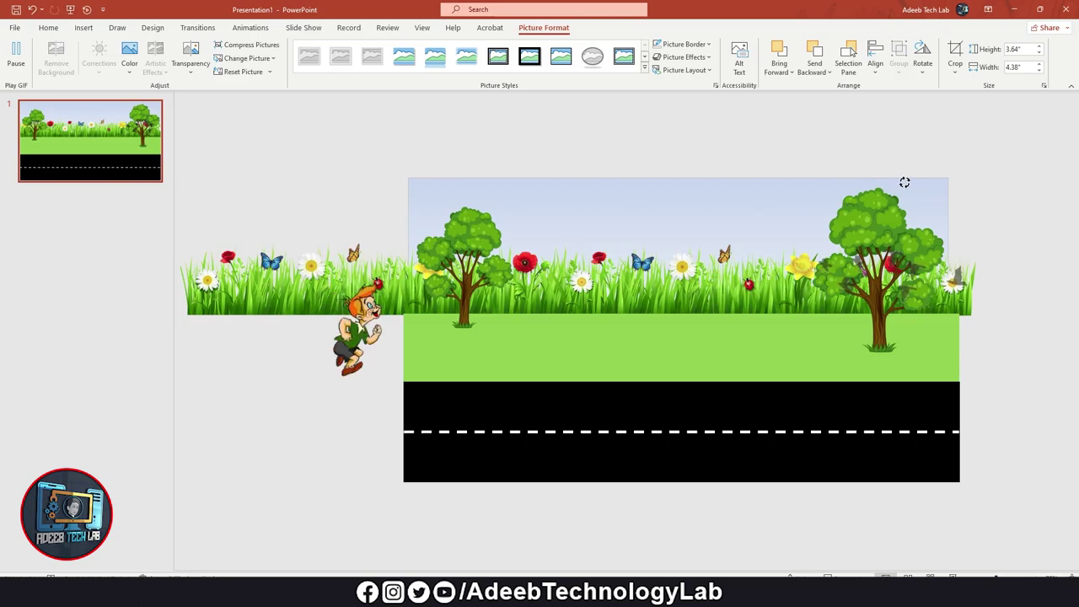
left_click_drag(898, 183, 896, 181)
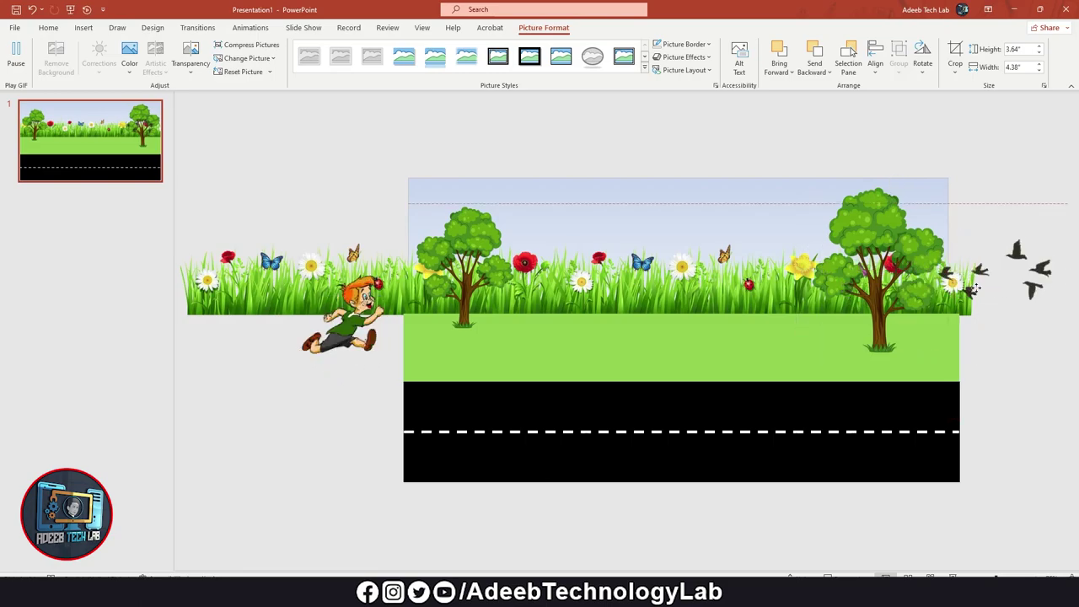
left_click(950, 203)
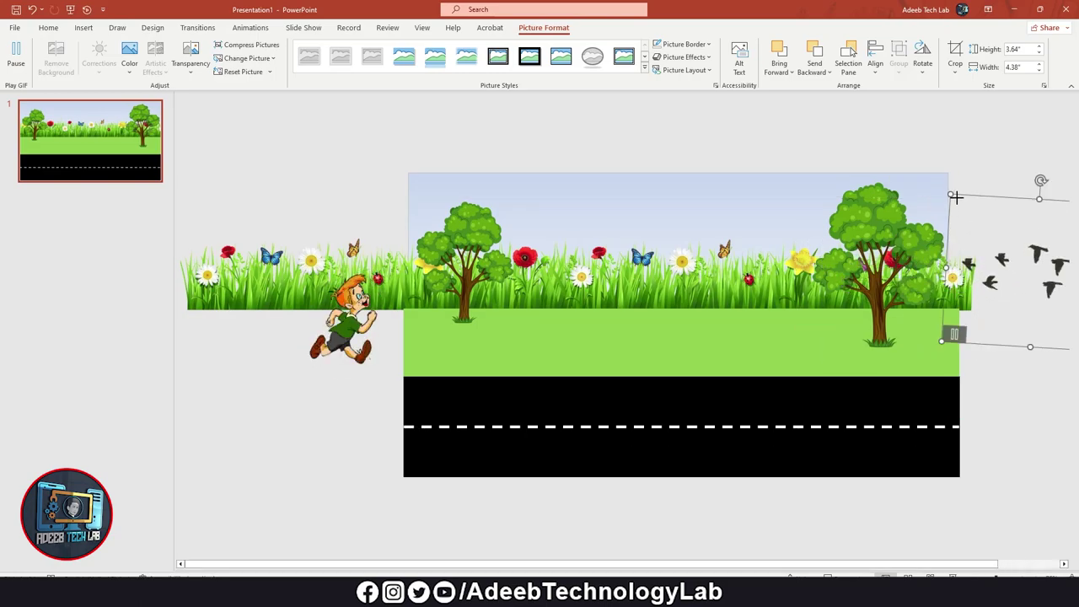
mouse_move(950, 203)
left_mouse_down()
mouse_move(1010, 246)
mouse_move(1025, 285)
left_mouse_up()
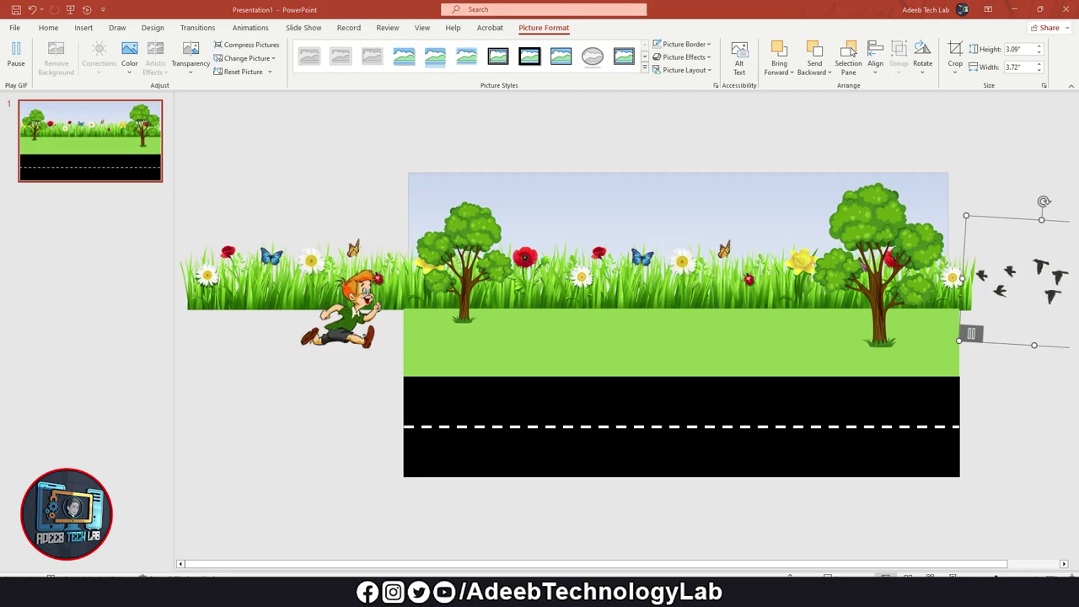
- Paste the blue car GIF, shrink it to 1.42" by 3.51", and place it on the road's right half
key("ctrl+v")
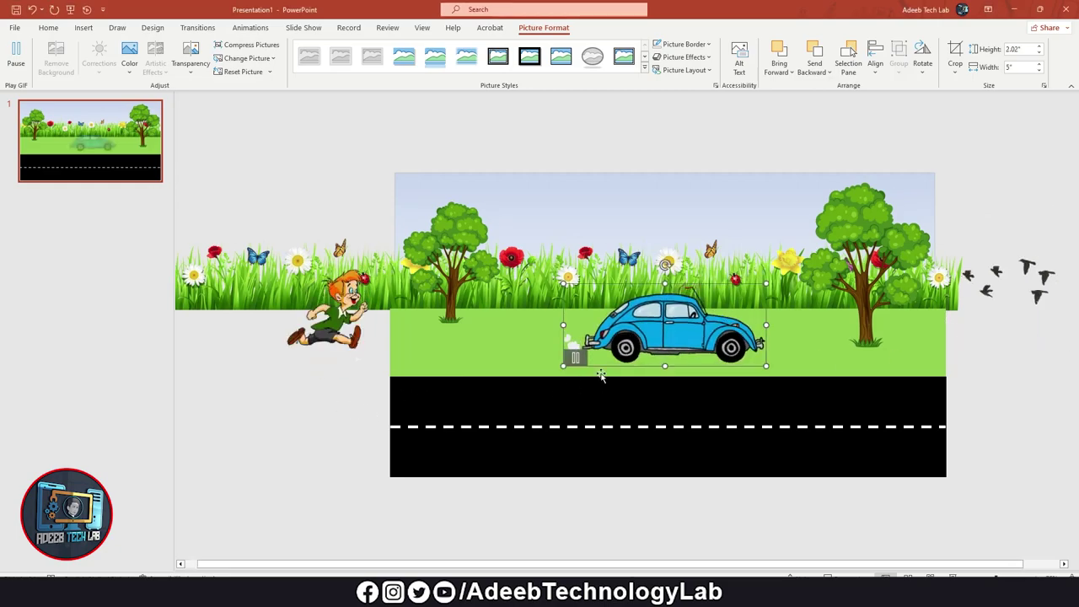
left_click_drag(767, 285, 716, 305)
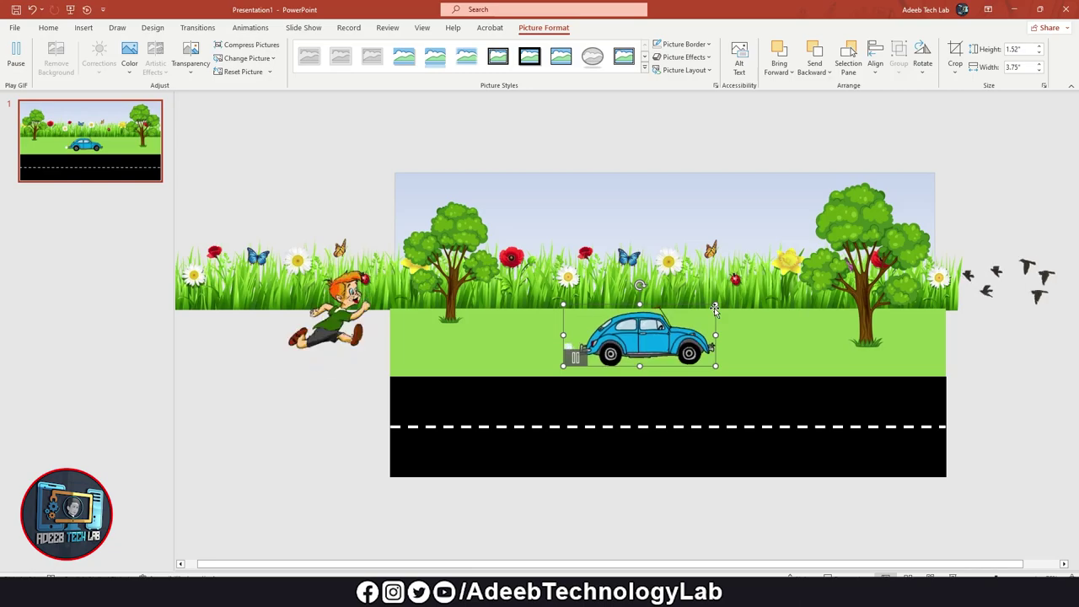
left_click_drag(720, 306, 711, 309)
left_click_drag(645, 336, 833, 432)
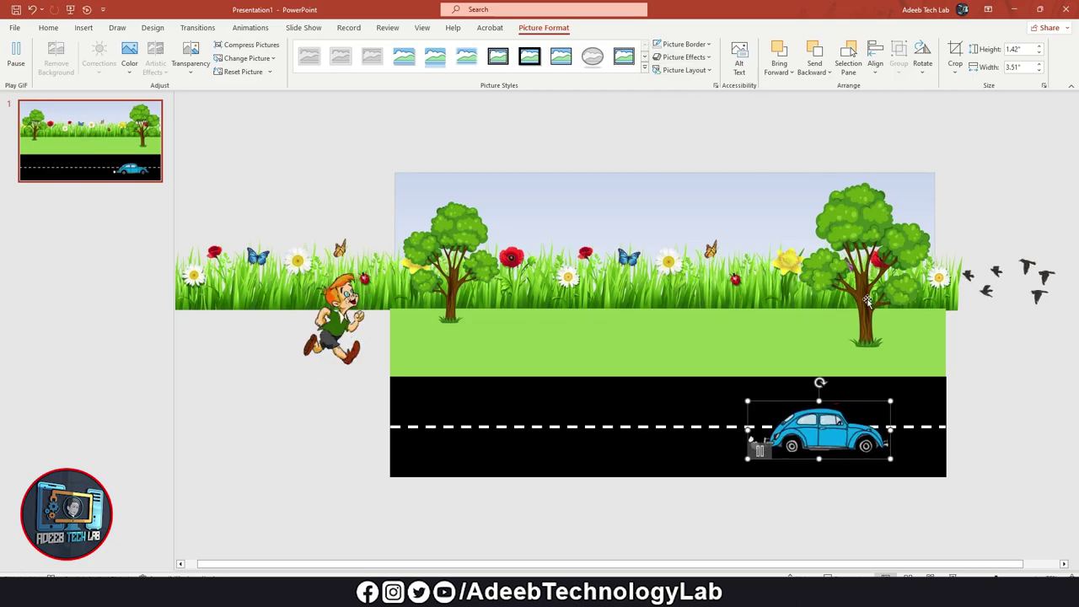
left_click_drag(879, 408, 863, 408)
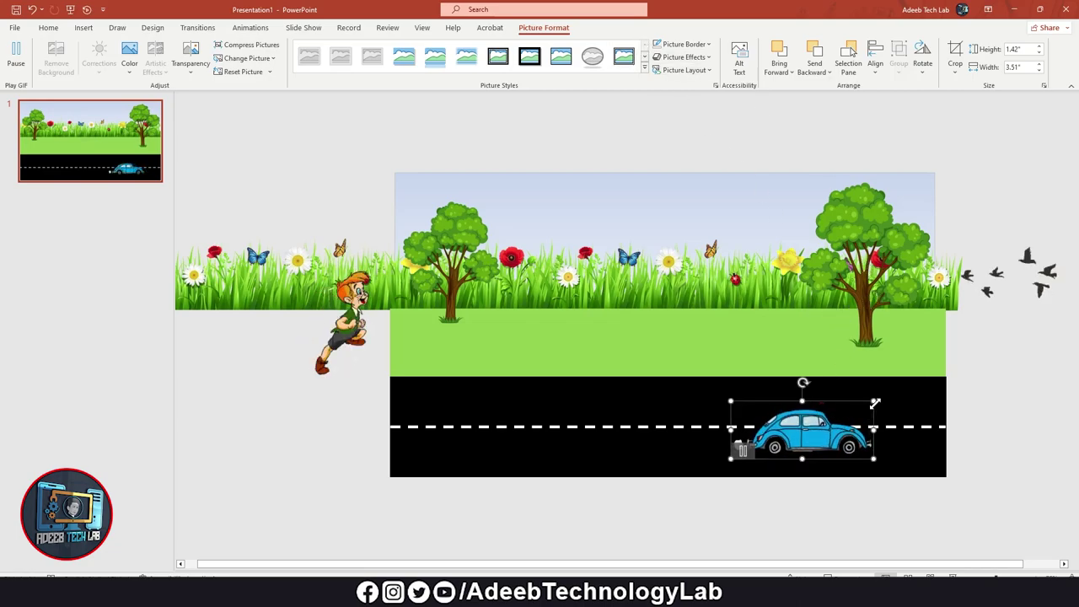
- Move the blue car off the slide's left edge and Ctrl-drag a copy back onto the road
key("Escape")
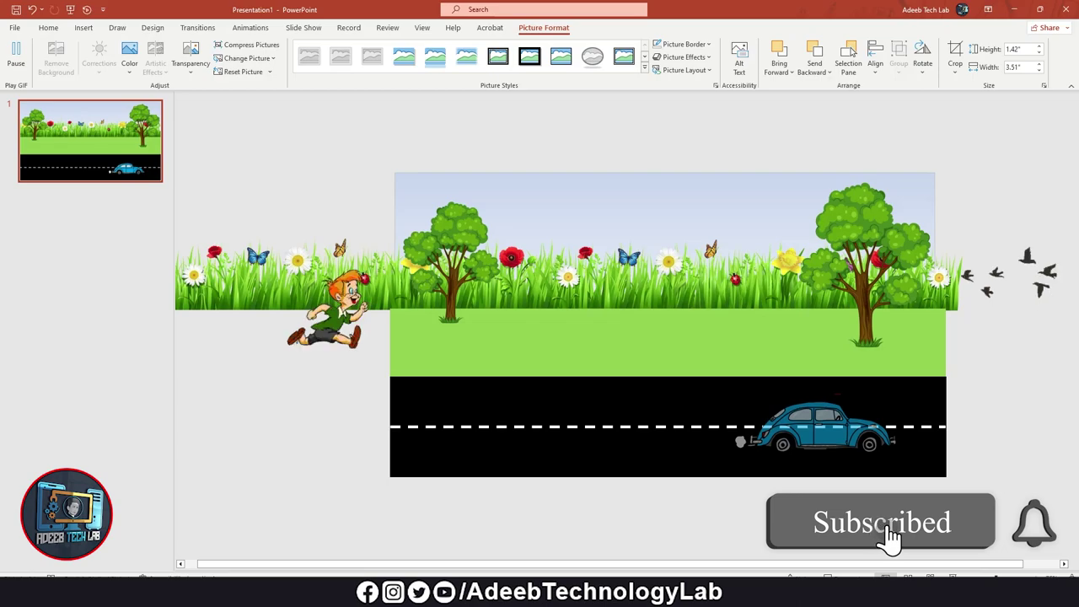
mouse_move(824, 424)
left_mouse_down()
mouse_move(403, 424)
mouse_move(308, 439)
left_mouse_up()
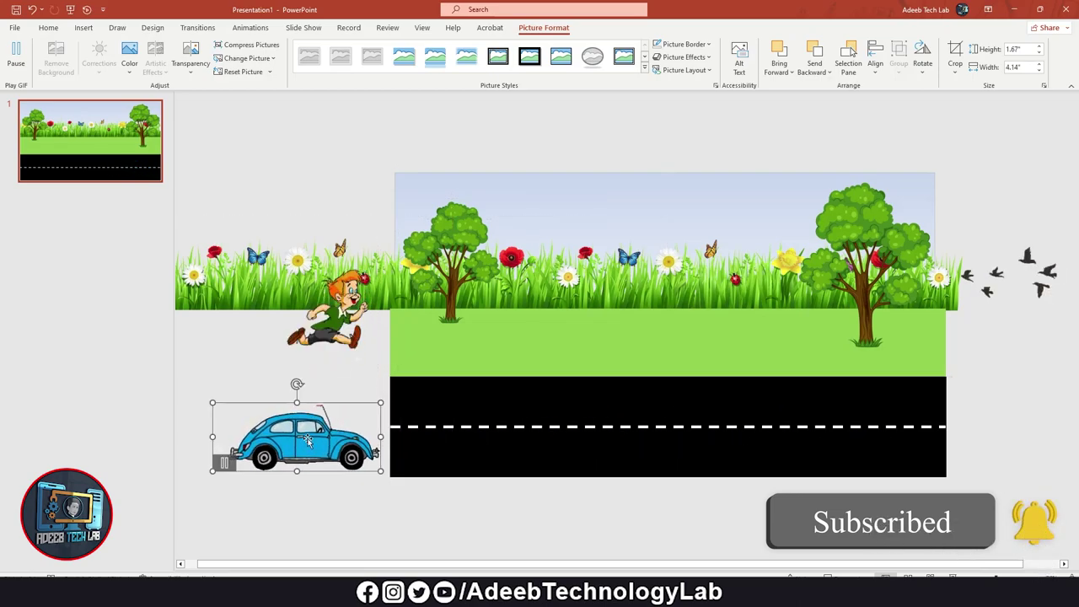
left_click_drag(308, 439, 689, 419, "ctrl")
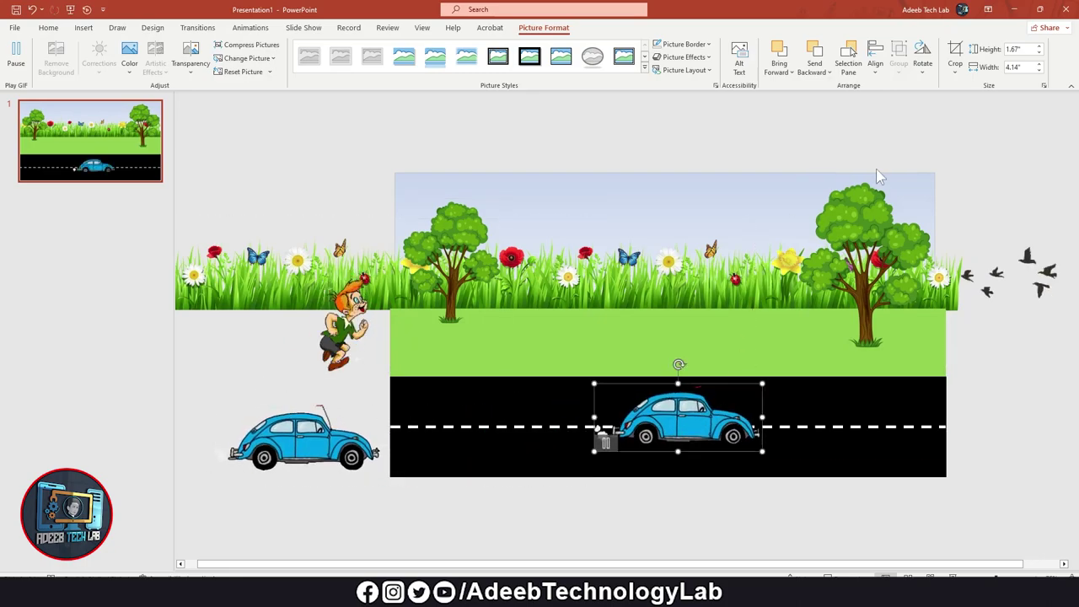
- Flip the copied car horizontally and position it just past the road's right end
left_click(922, 66)
left_click(936, 135)
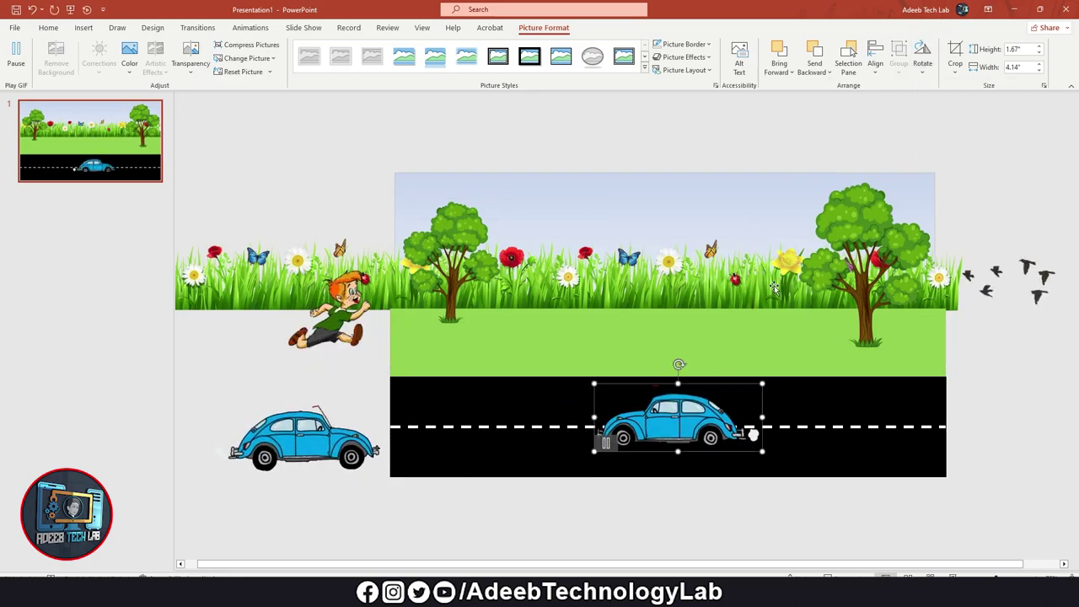
mouse_move(750, 405)
left_mouse_down()
mouse_move(1038, 383)
mouse_move(1031, 370)
left_mouse_up()
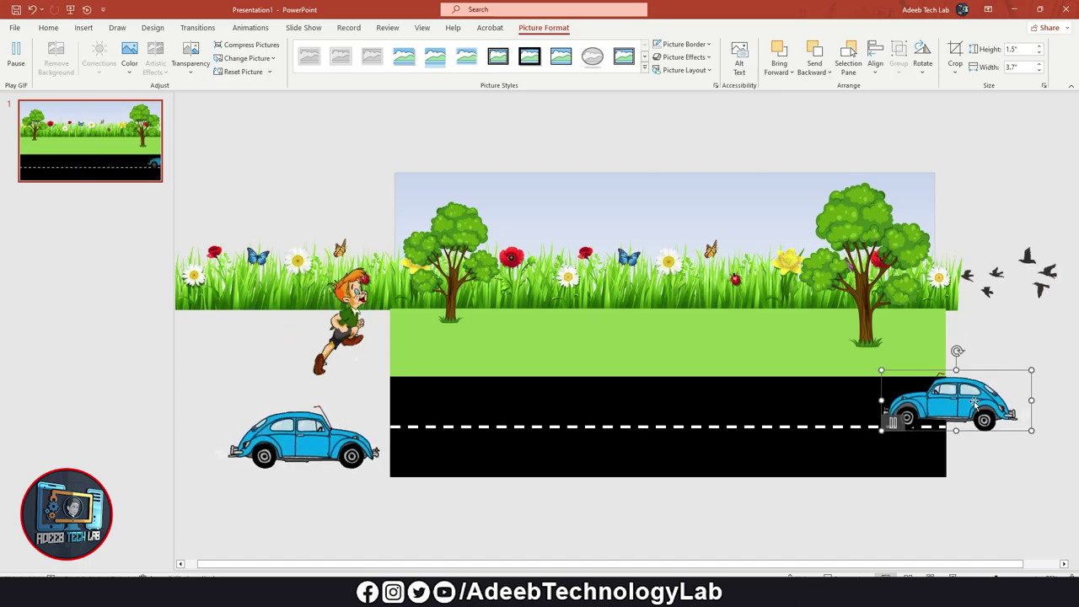
left_click_drag(975, 403, 1010, 401)
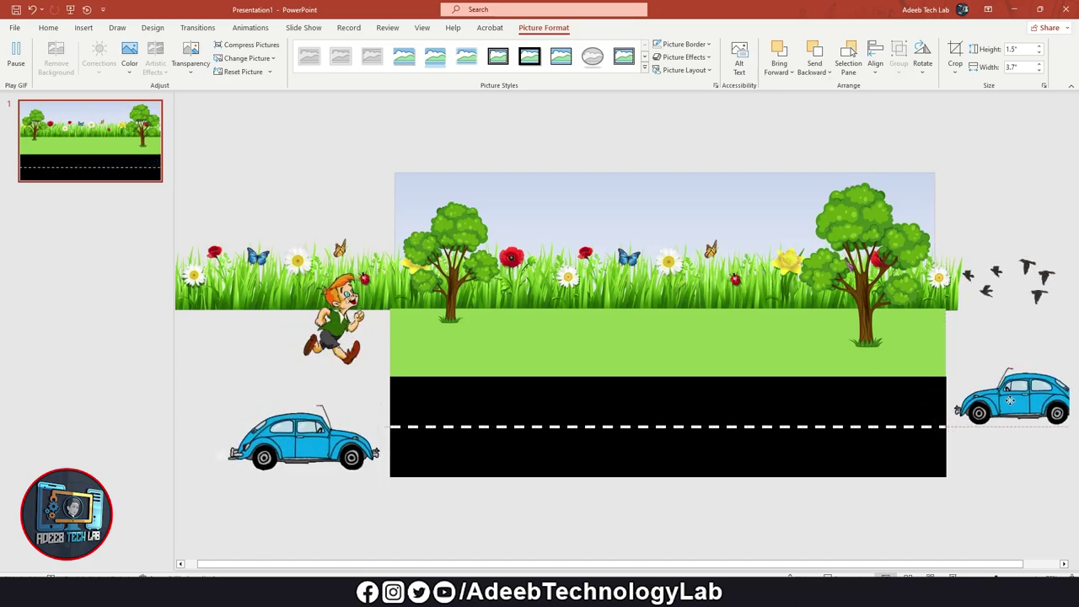
left_click(835, 470)
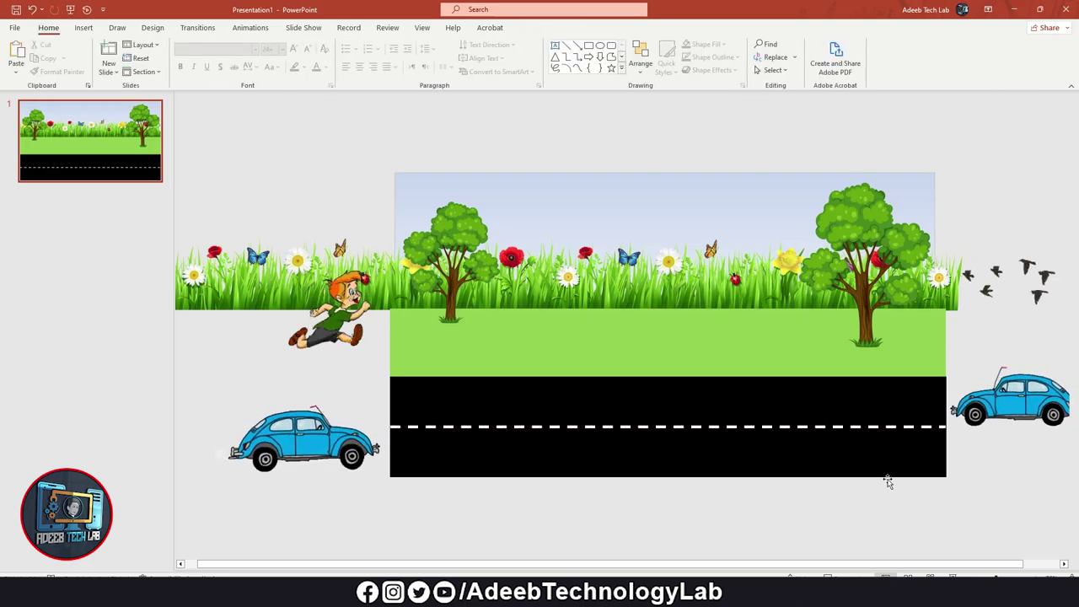
scroll(785, 447, "down", 1)
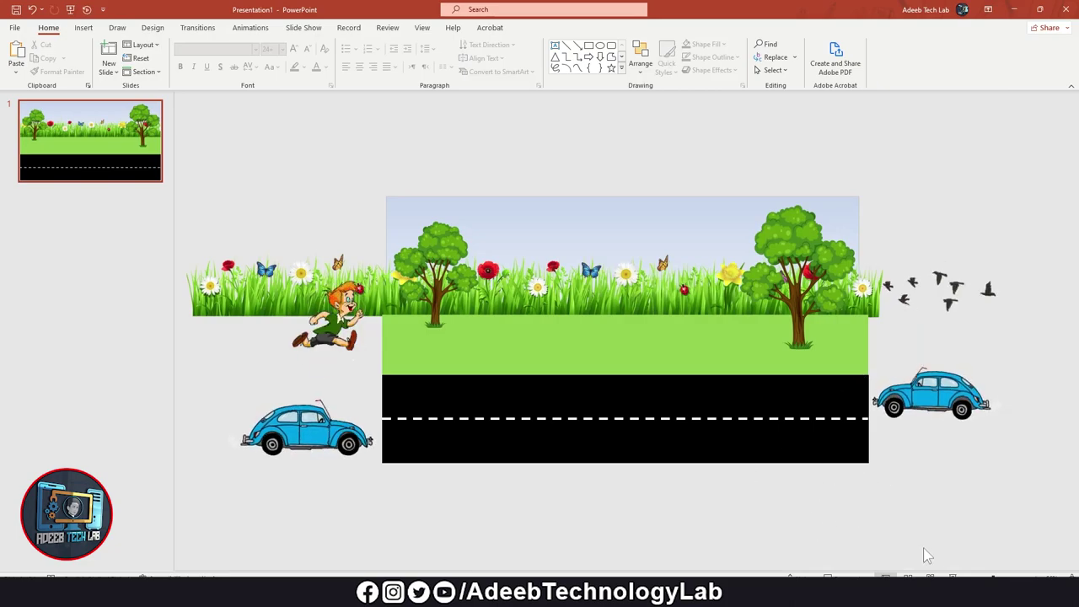
left_click(952, 578)
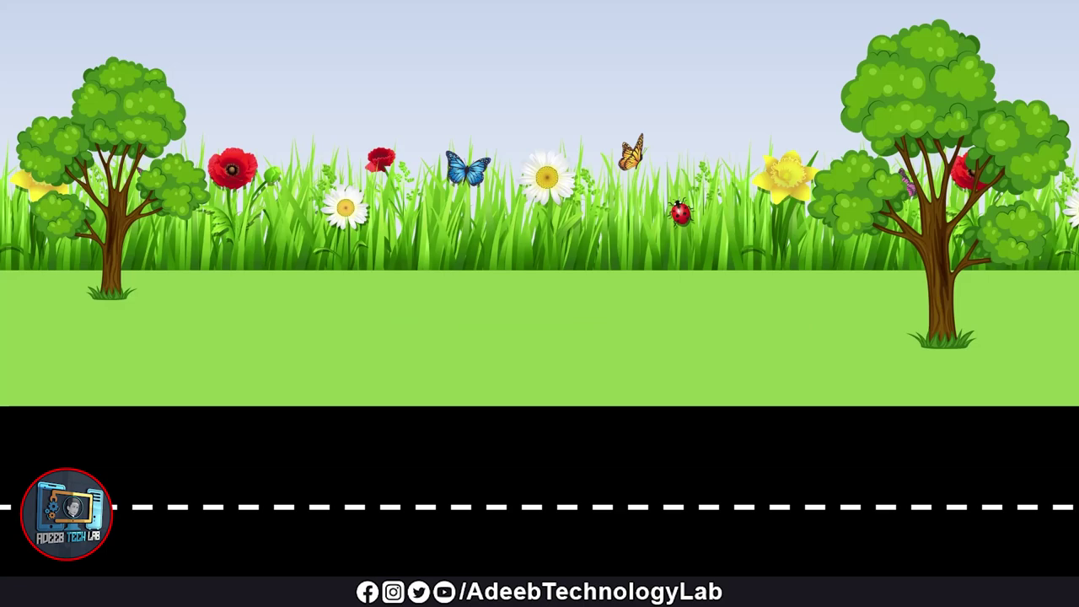
key("Escape")
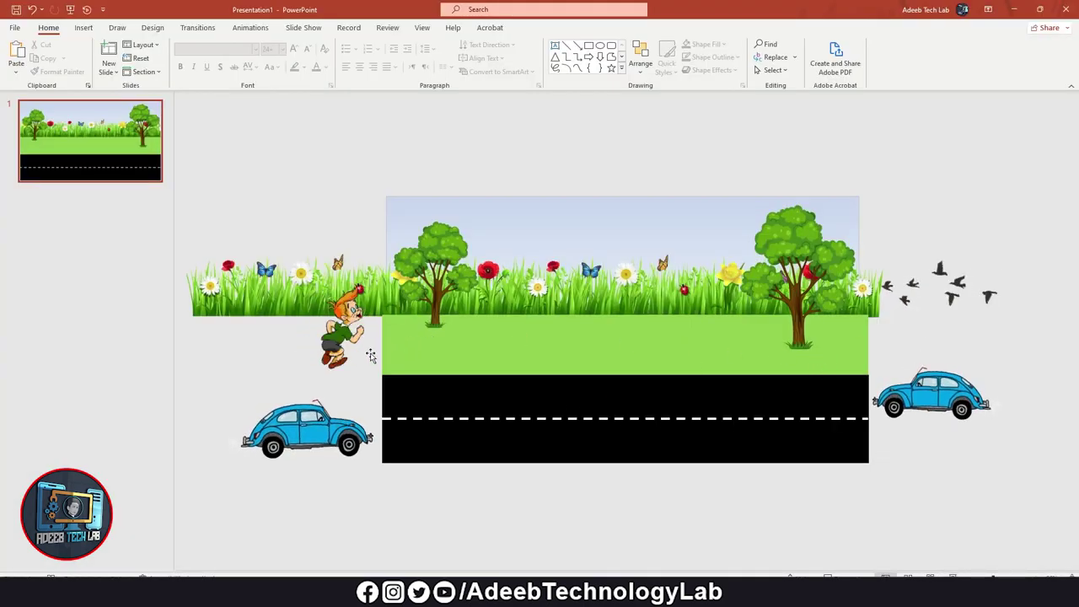
- Apply a Lines motion path to the flock of birds
left_click(982, 298)
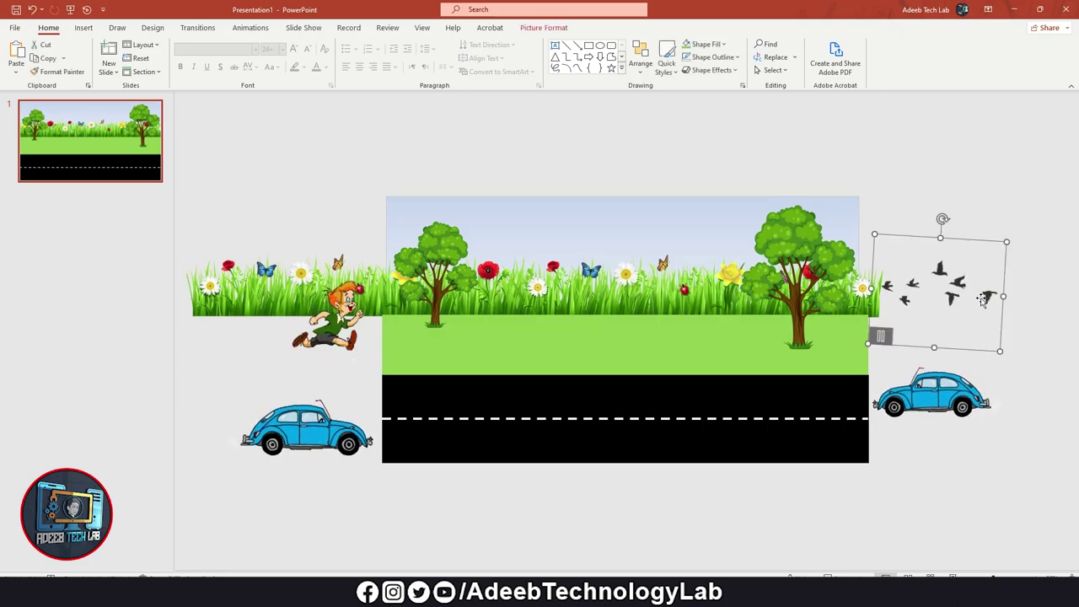
left_click(252, 30)
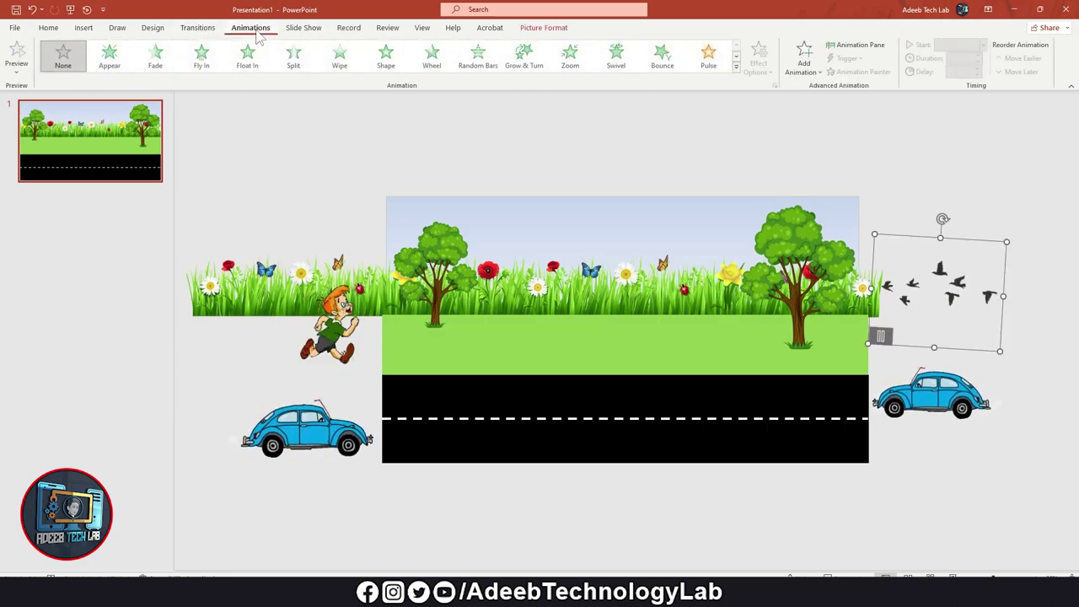
left_click(738, 69)
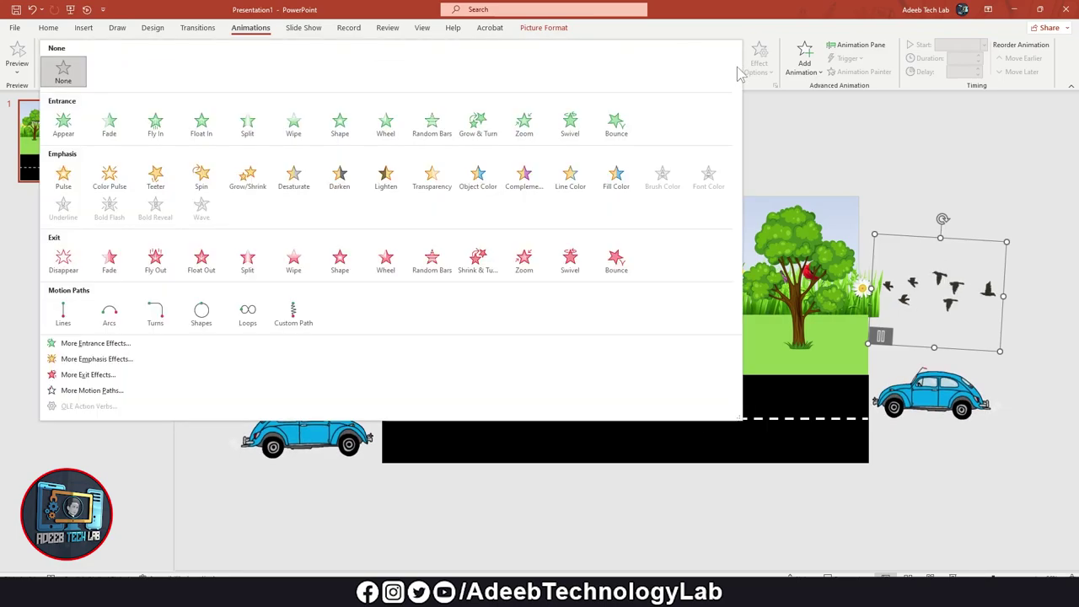
left_click(67, 315)
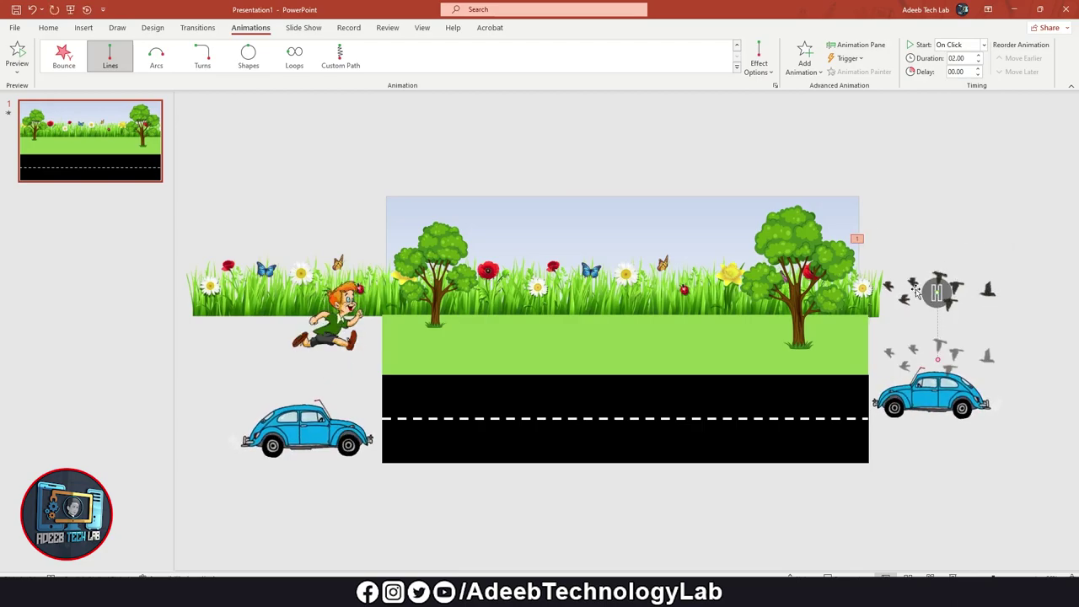
- Point the birds' path Left and drag its end up-left beyond the slide's corner
left_click(916, 291)
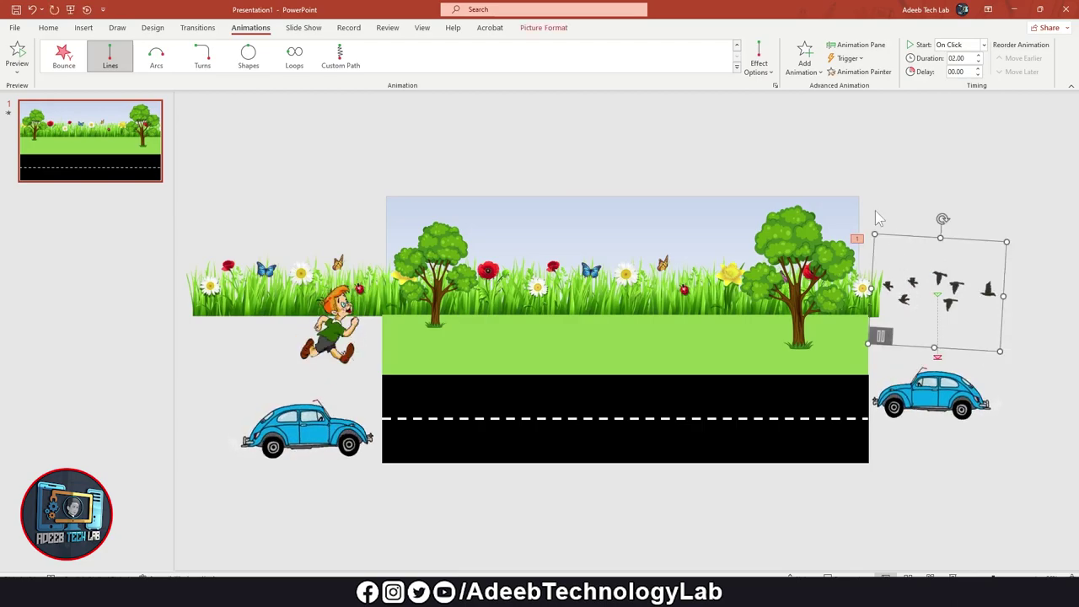
left_click(763, 76)
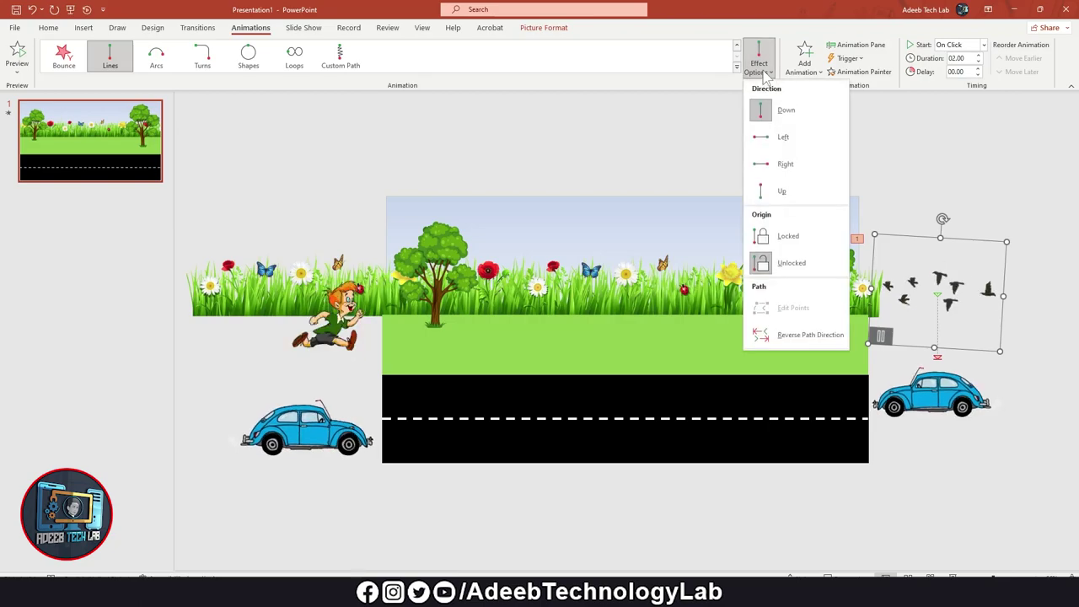
left_click(785, 141)
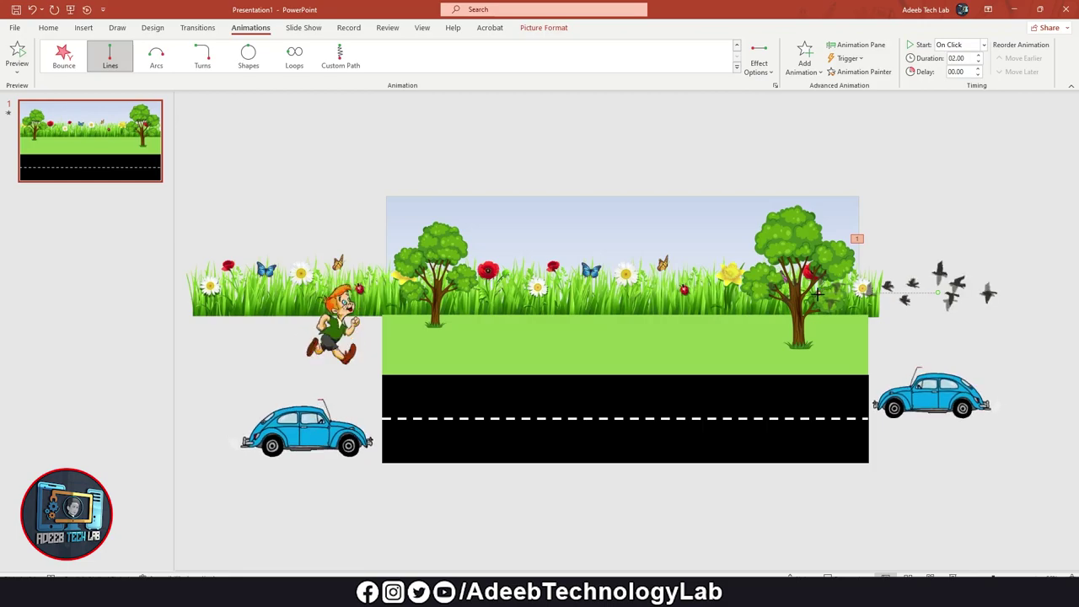
left_click_drag(365, 246, 326, 220)
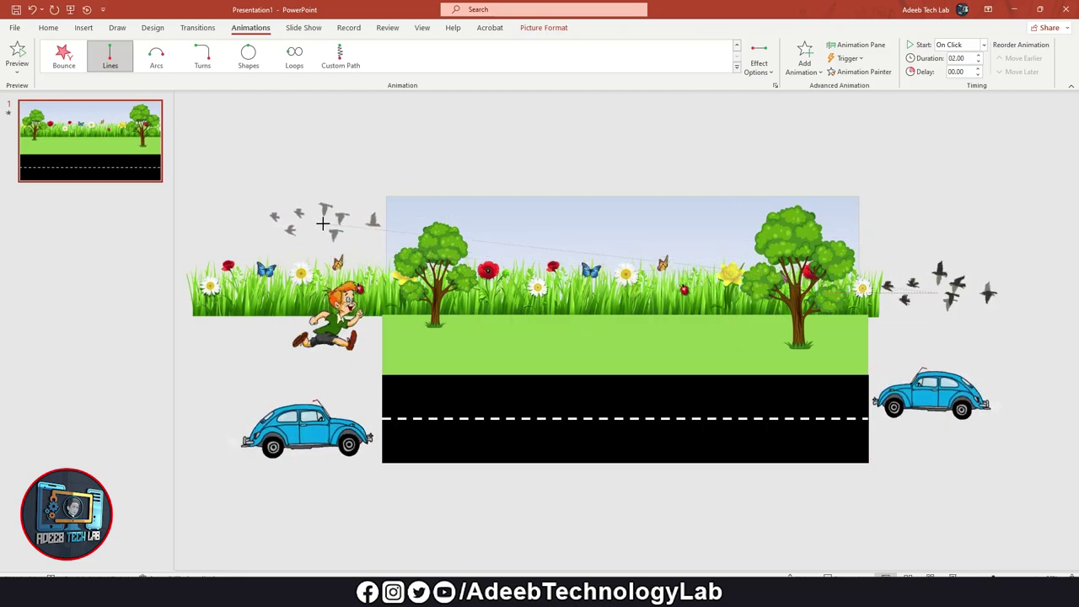
left_click_drag(323, 219, 325, 225)
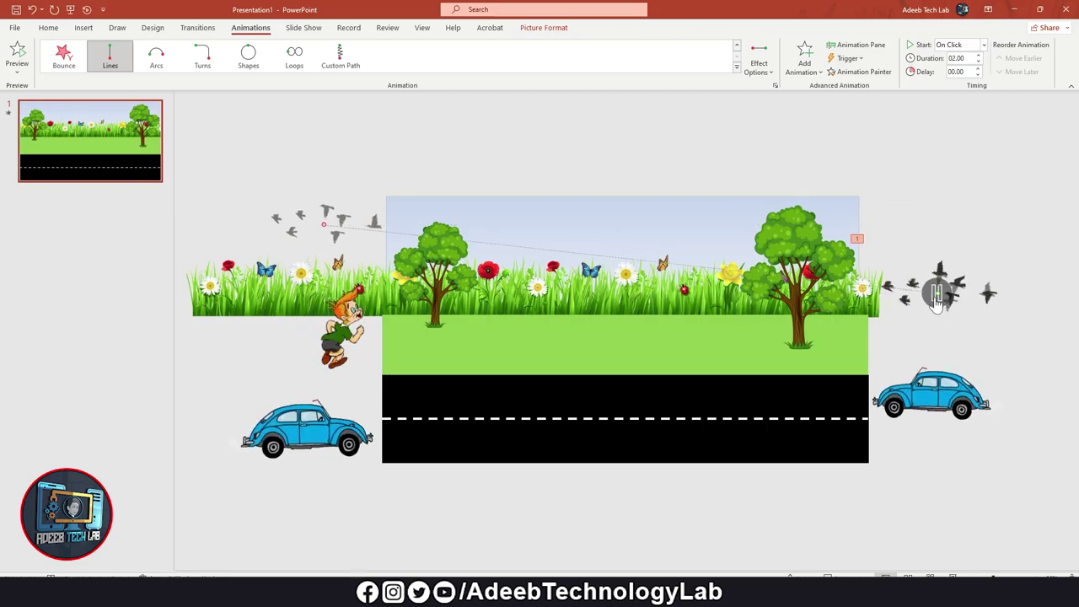
- Set the birds' flight to start With Previous and preview the slide's animations
left_click(984, 45)
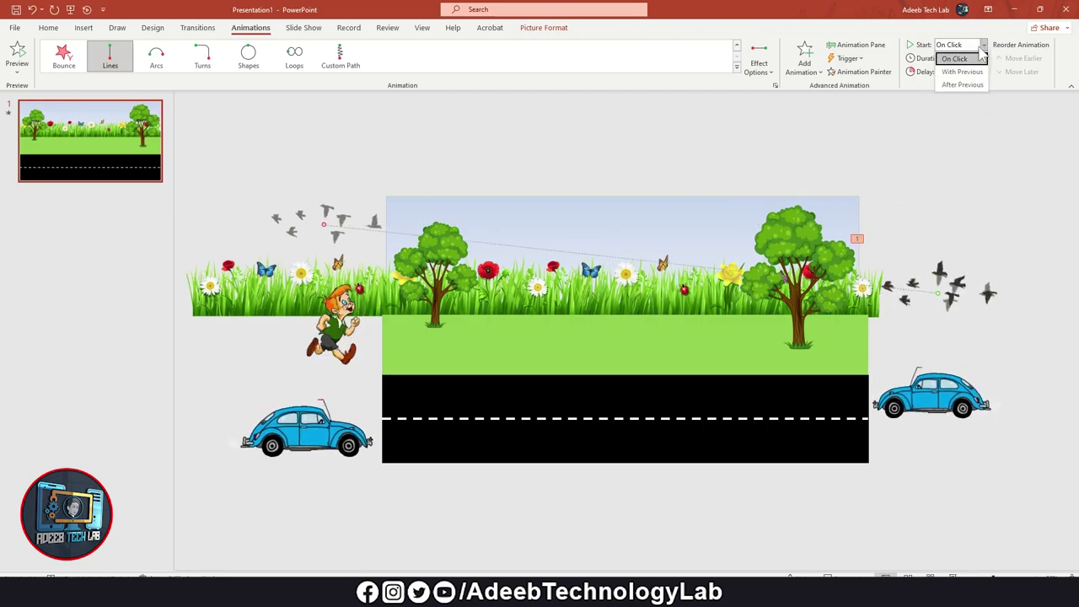
left_click(958, 86)
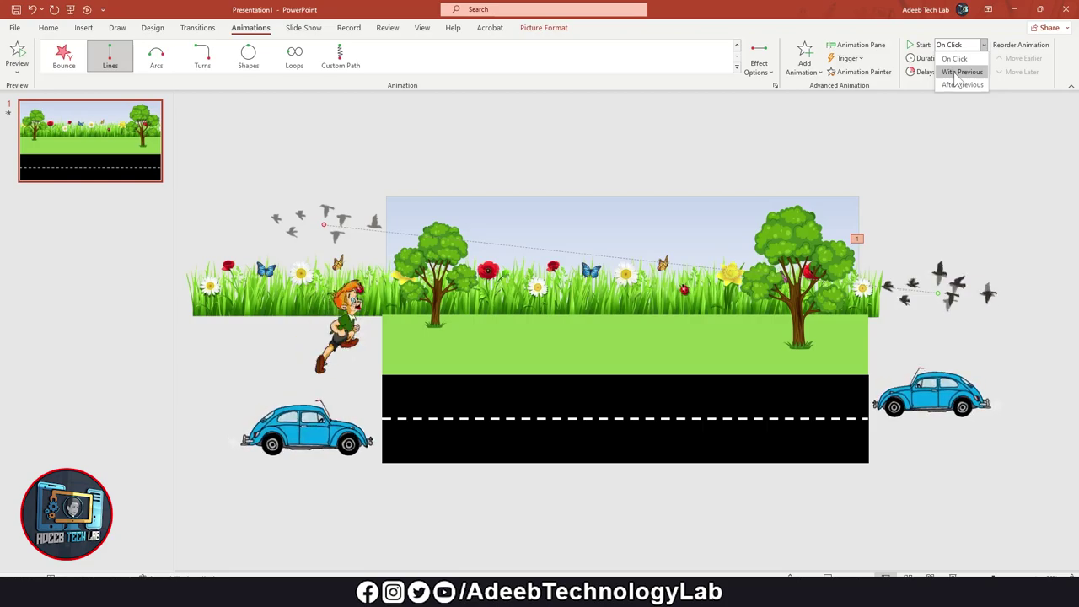
left_click(957, 73)
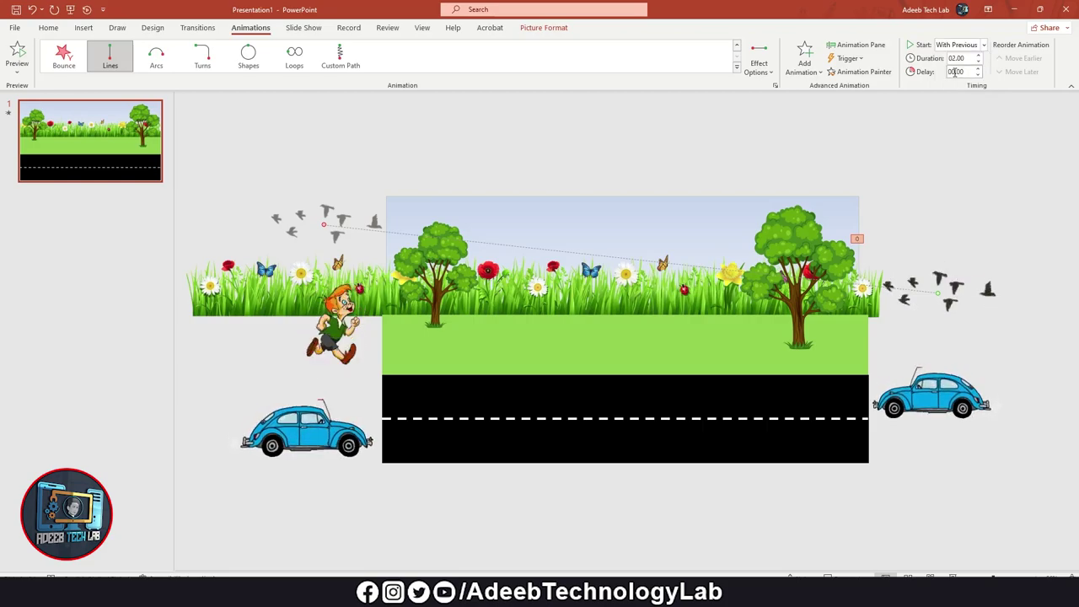
left_click(959, 164)
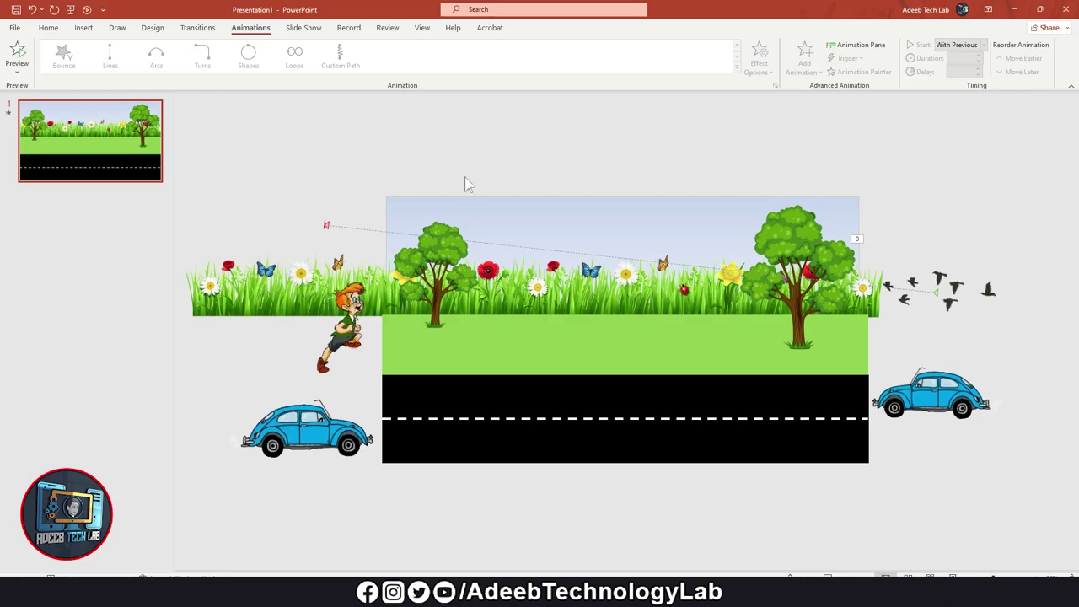
left_click(19, 54)
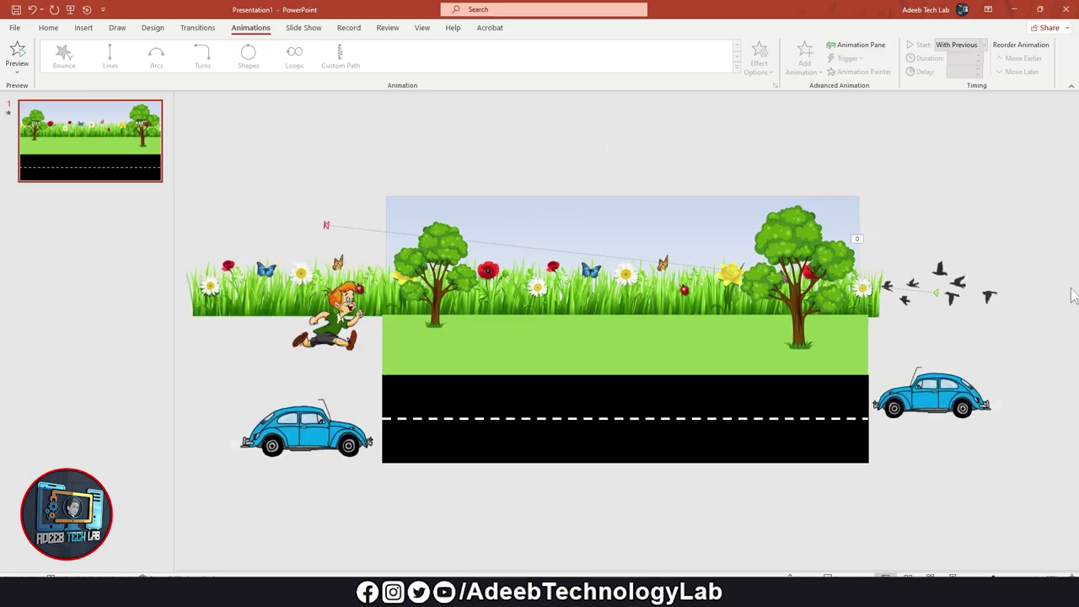
left_click(972, 289)
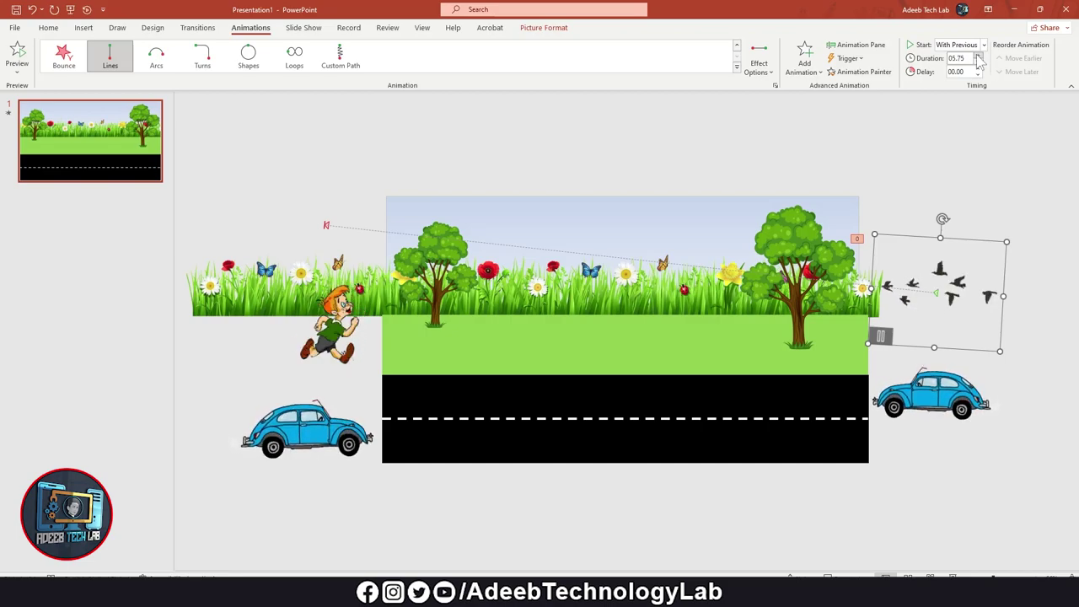
type("07")
left_click(454, 128)
left_click(19, 52)
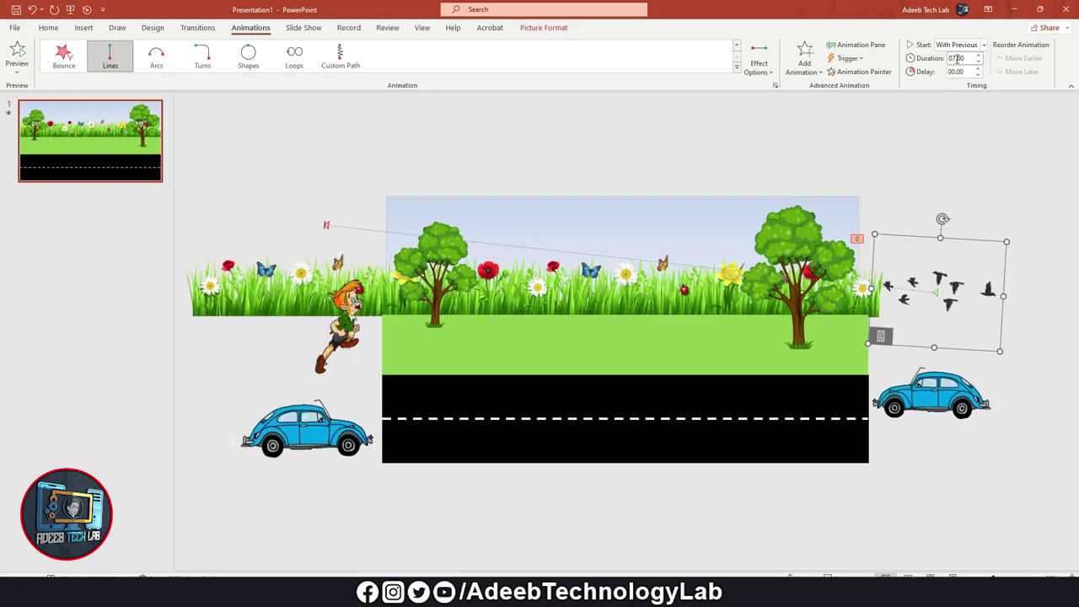
- Lengthen the birds' flight Duration to 08.00 seconds
left_click(957, 58)
type("09")
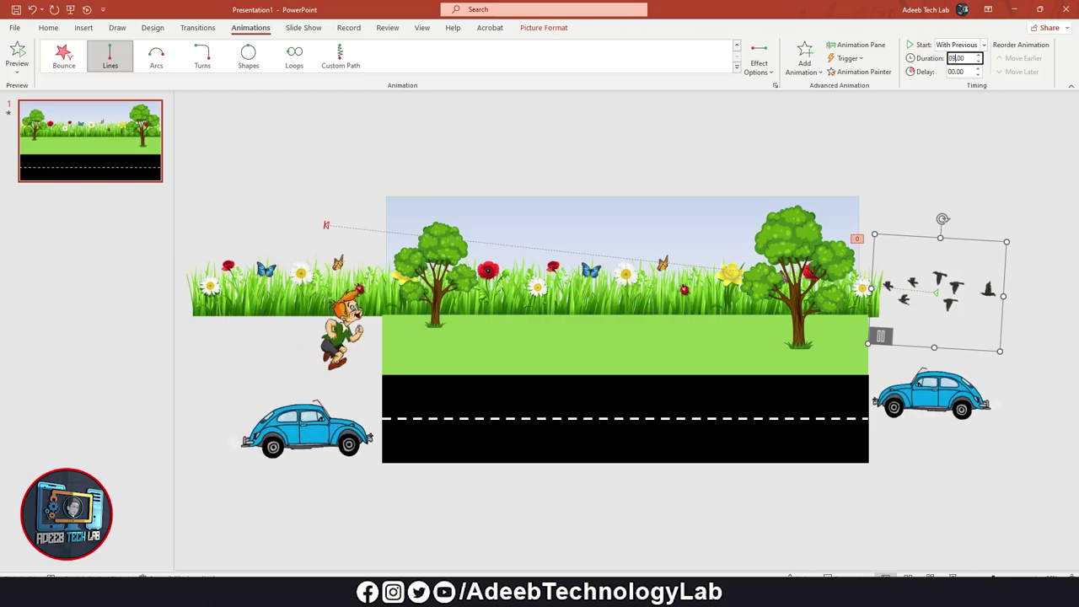
left_click(950, 141)
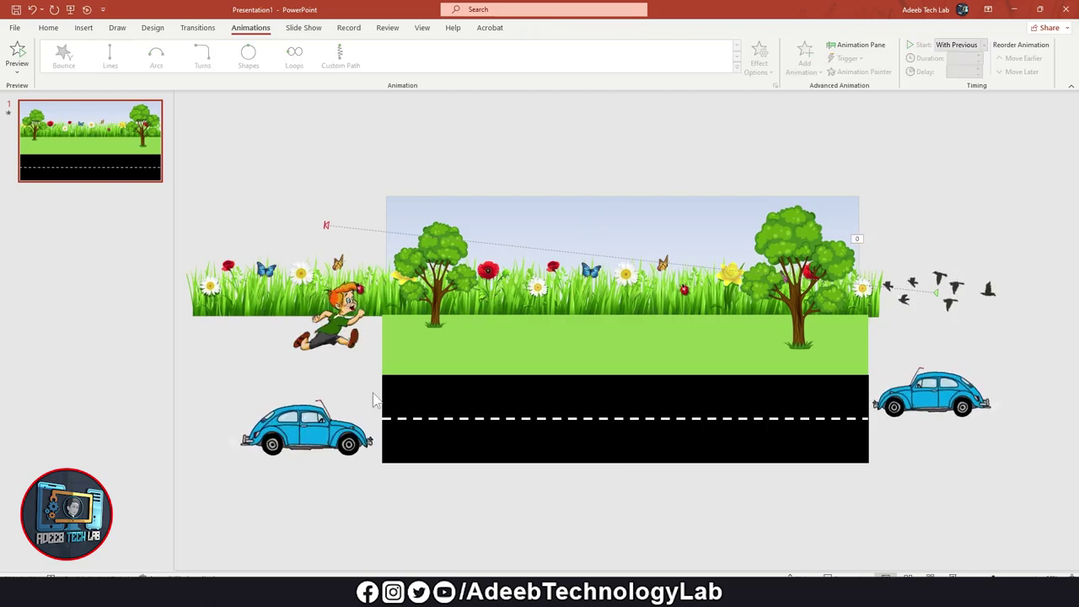
left_click(344, 354)
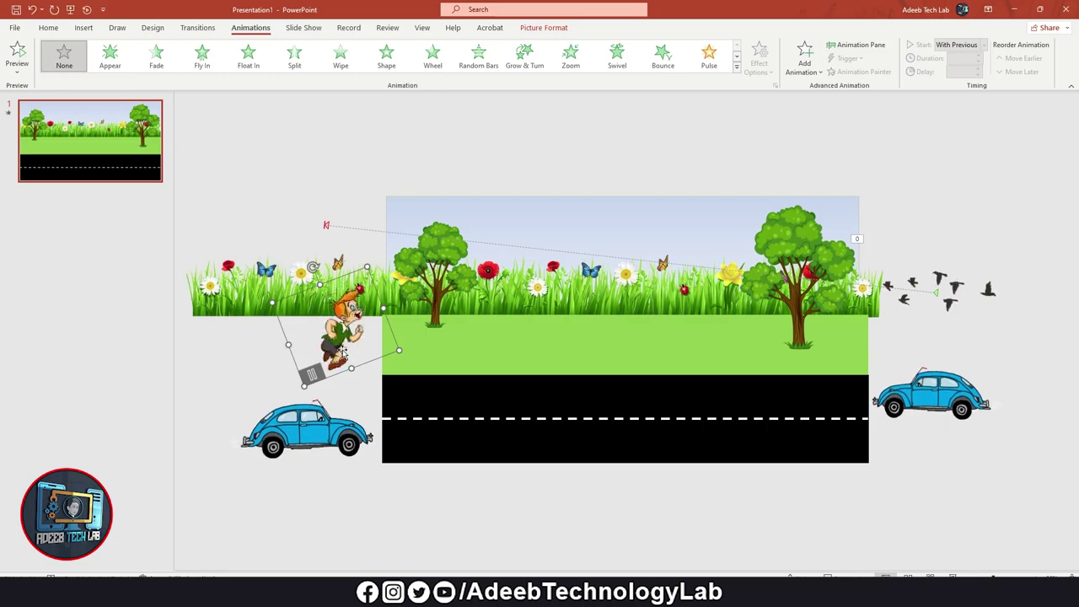
- Give the running boy a rightward Lines path stretched to the slide's right edge, then preview
left_click(736, 70)
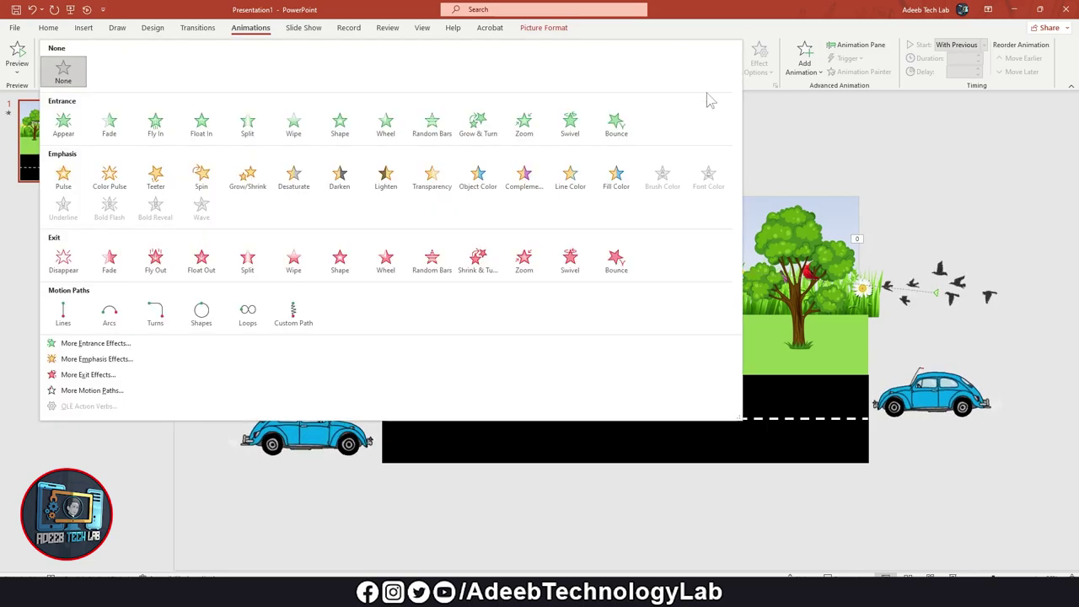
left_click(66, 319)
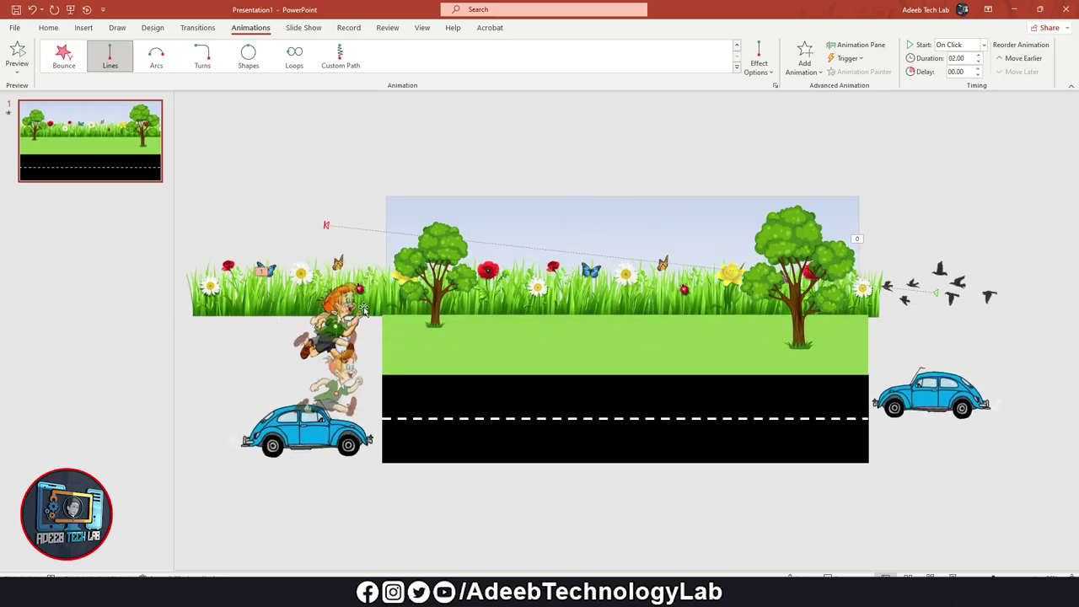
left_click(758, 63)
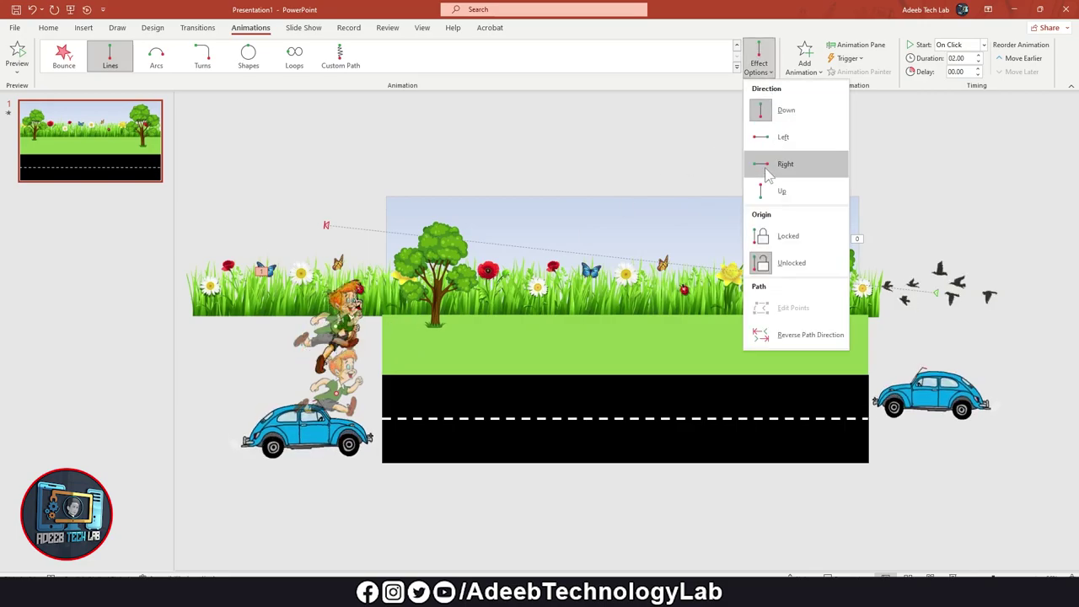
left_click(783, 168)
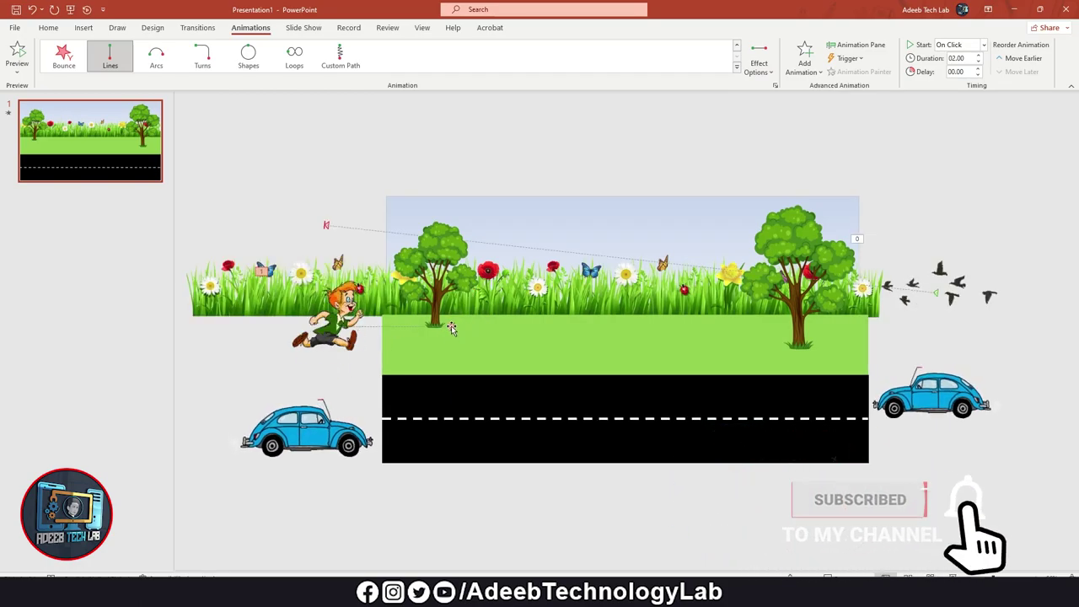
left_click(454, 328)
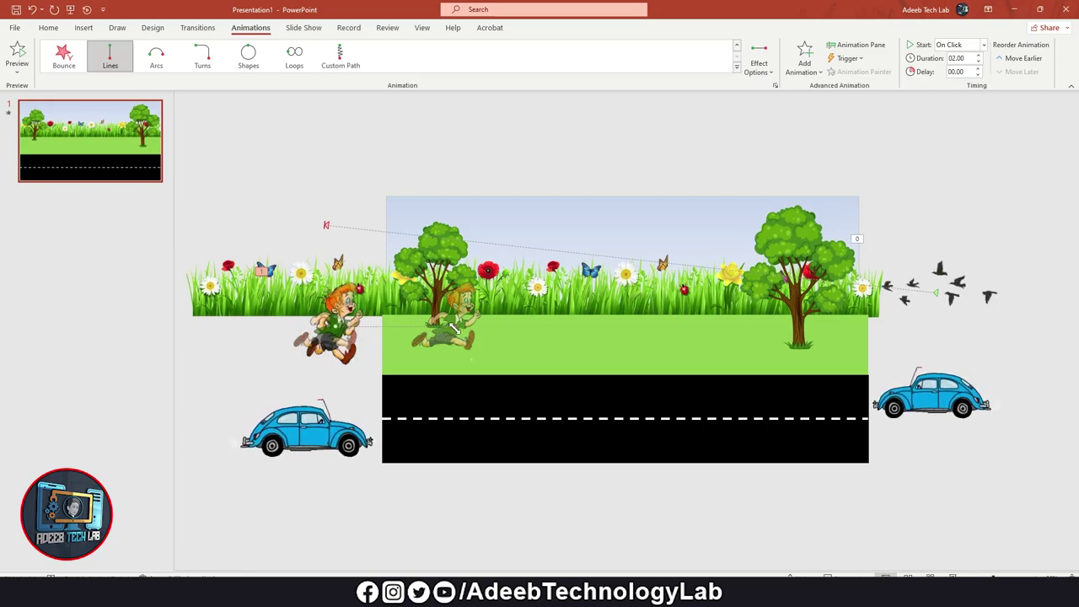
left_click_drag(454, 328, 915, 324)
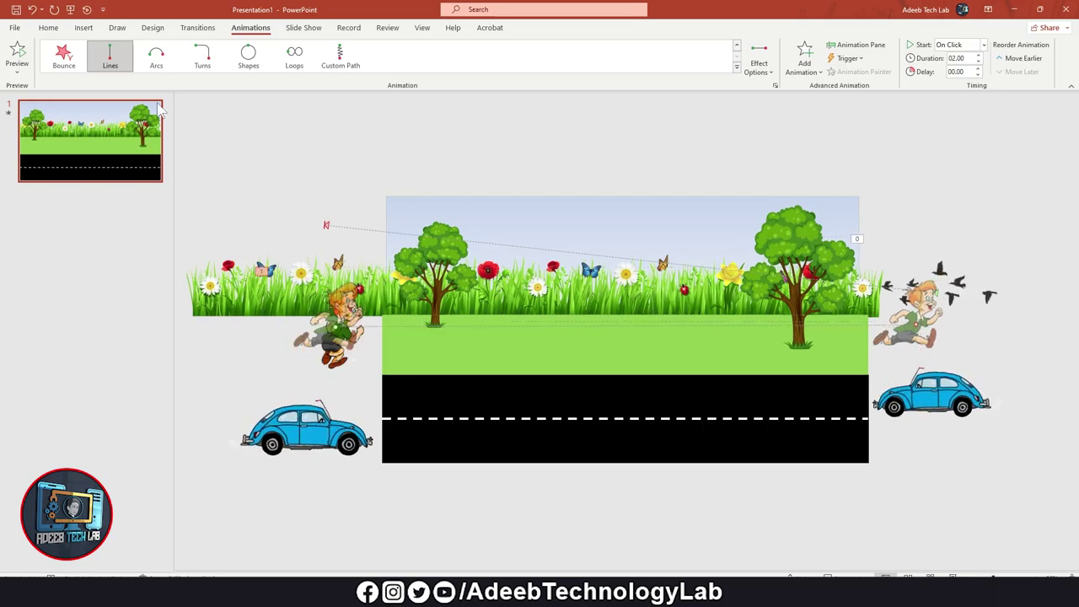
left_click(20, 57)
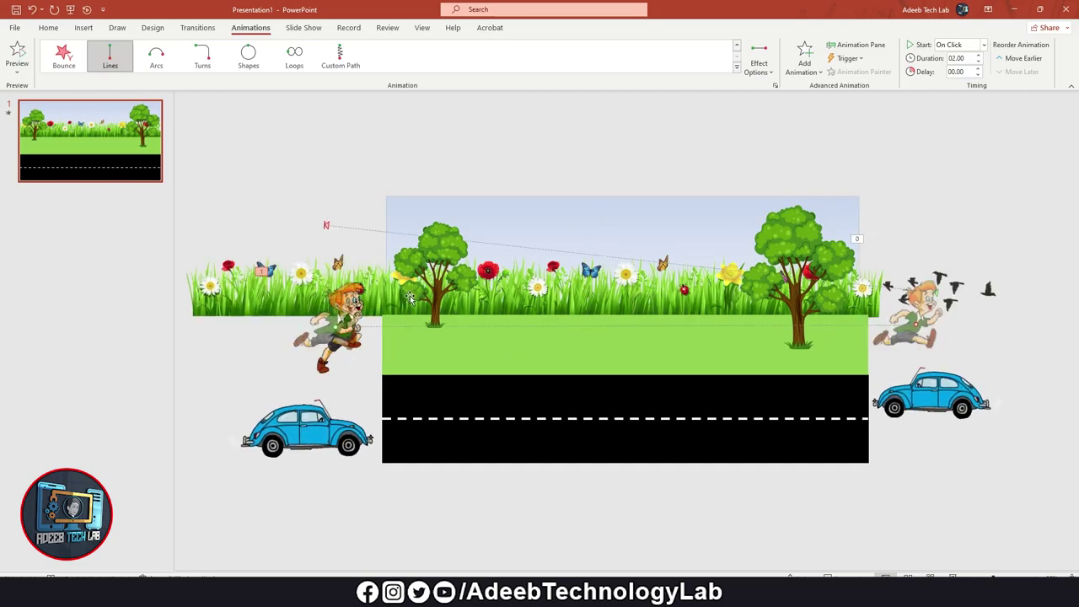
- Set the running boy's animation to start With Previous and preview it
left_click(348, 308)
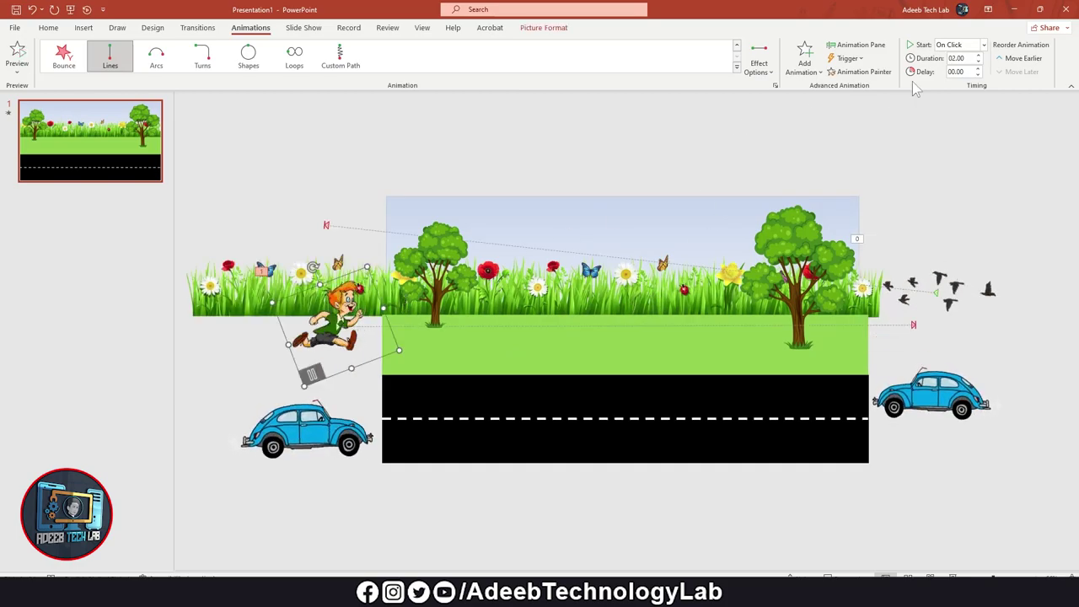
left_click(983, 45)
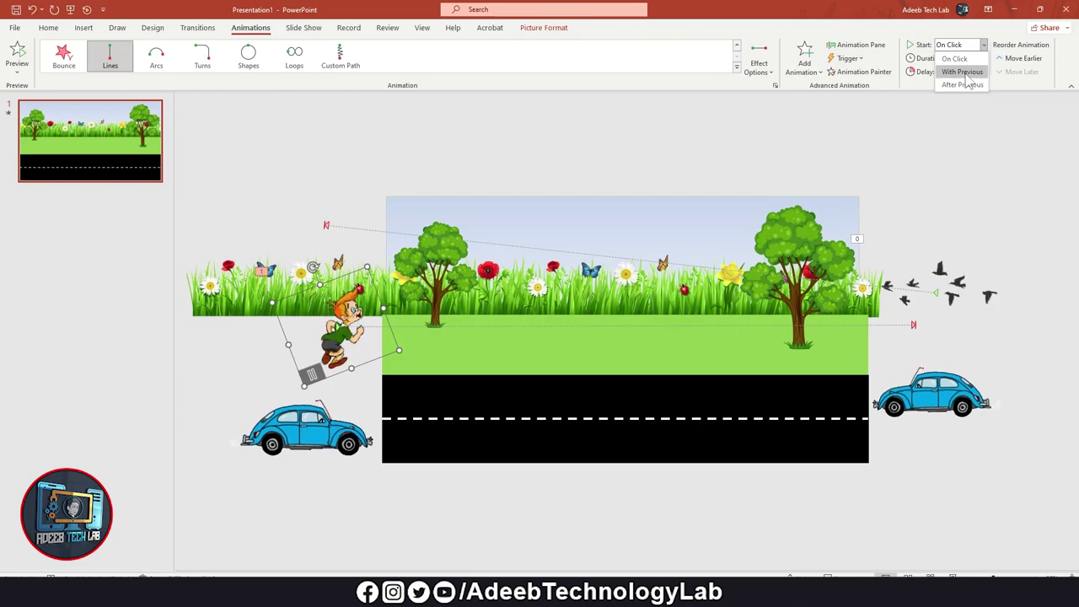
left_click(962, 72)
left_click(17, 52)
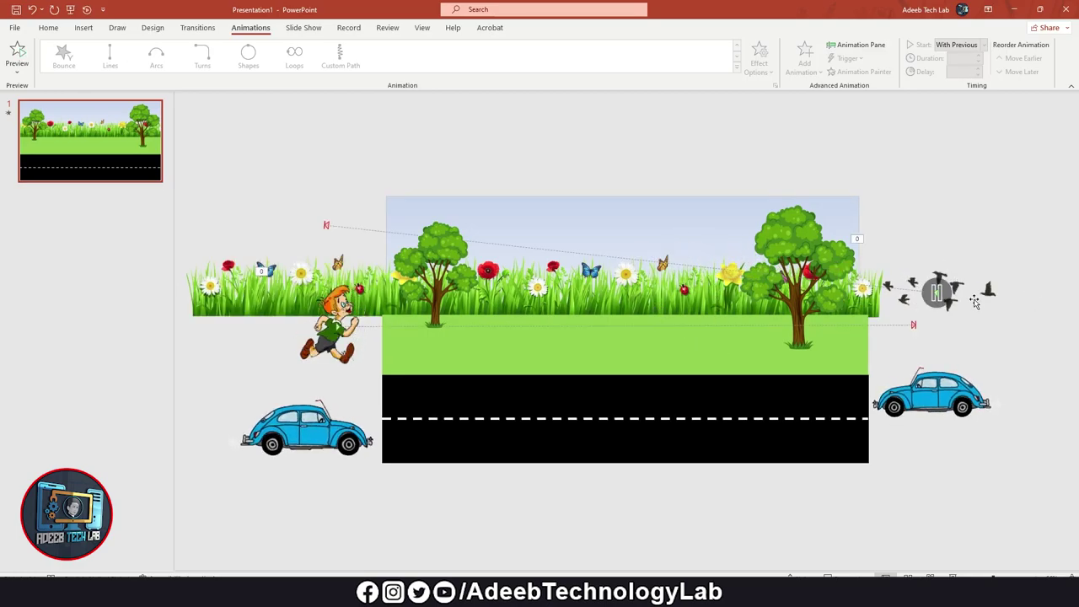
left_click(974, 301)
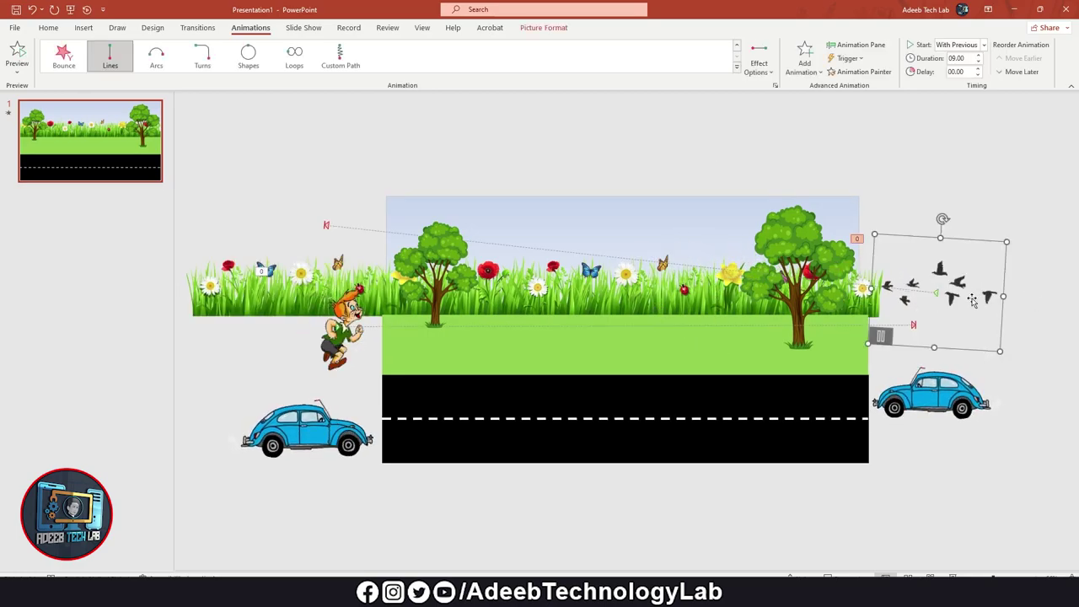
- Set the boy's animation Duration to 9 seconds and preview again
left_click(342, 345)
left_click(957, 58)
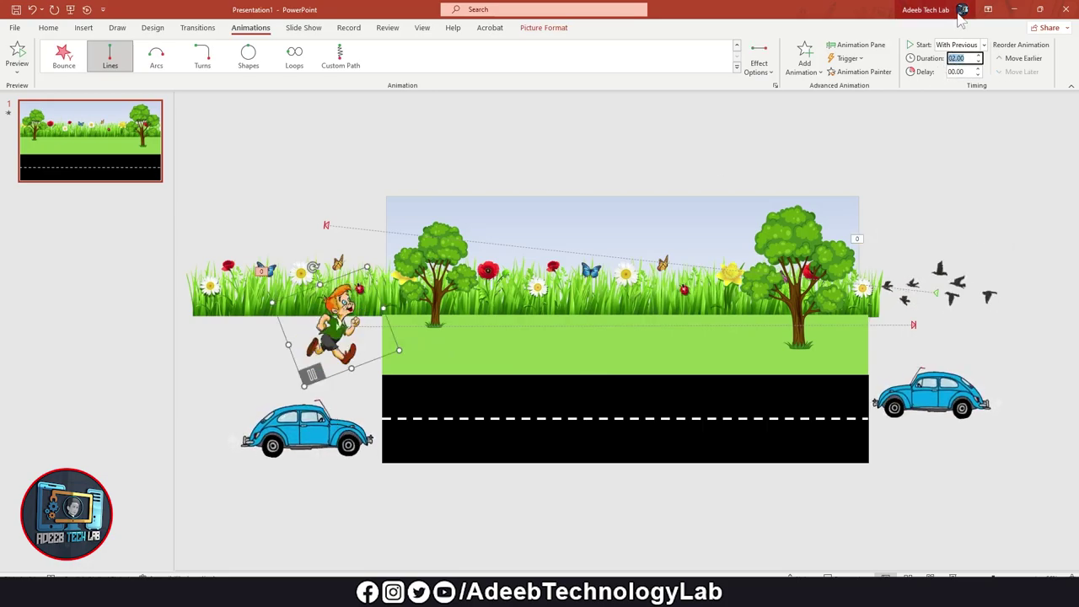
type("9")
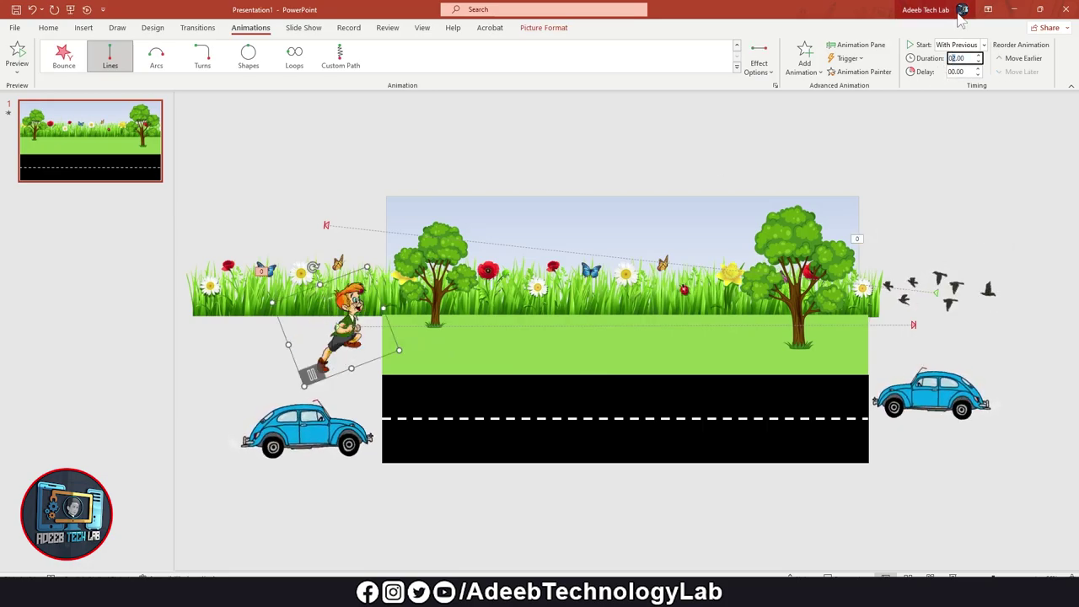
left_click(857, 136)
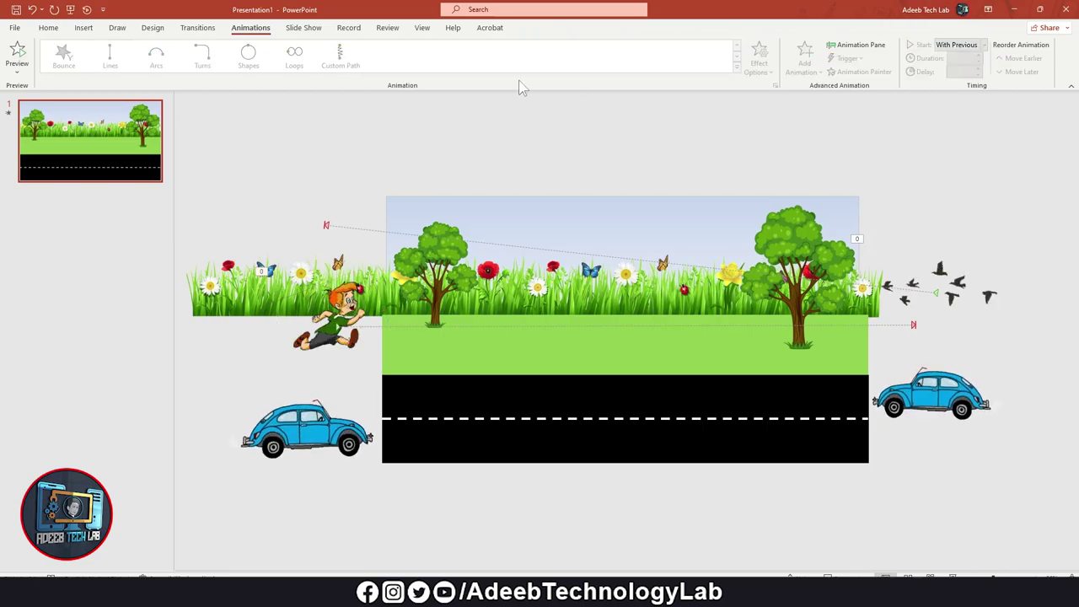
left_click(17, 55)
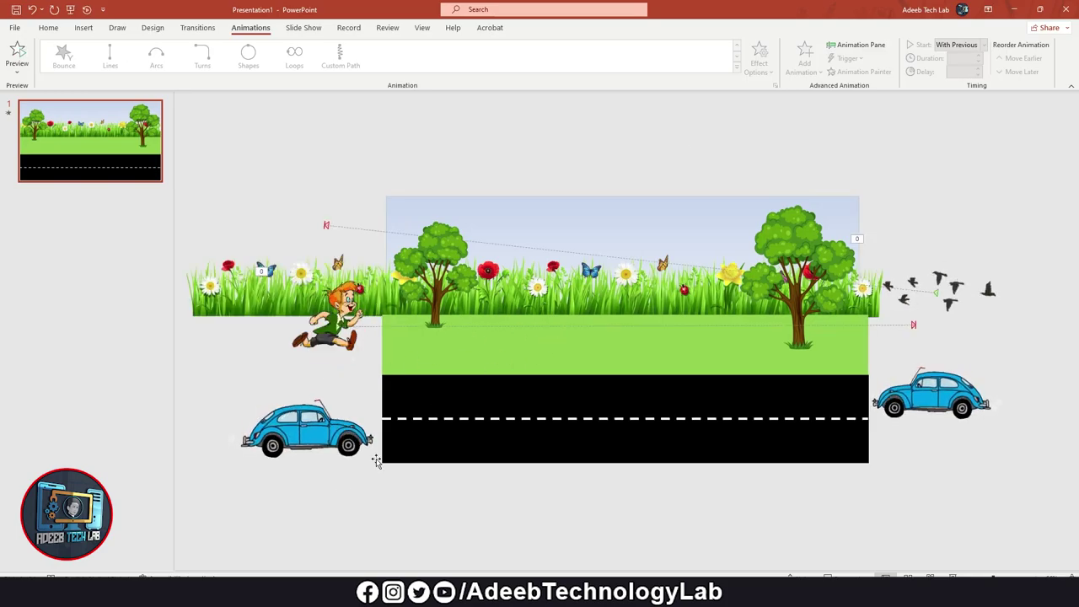
- Give the left blue car a rightward Lines path stretched past the road's right end
left_click(345, 441)
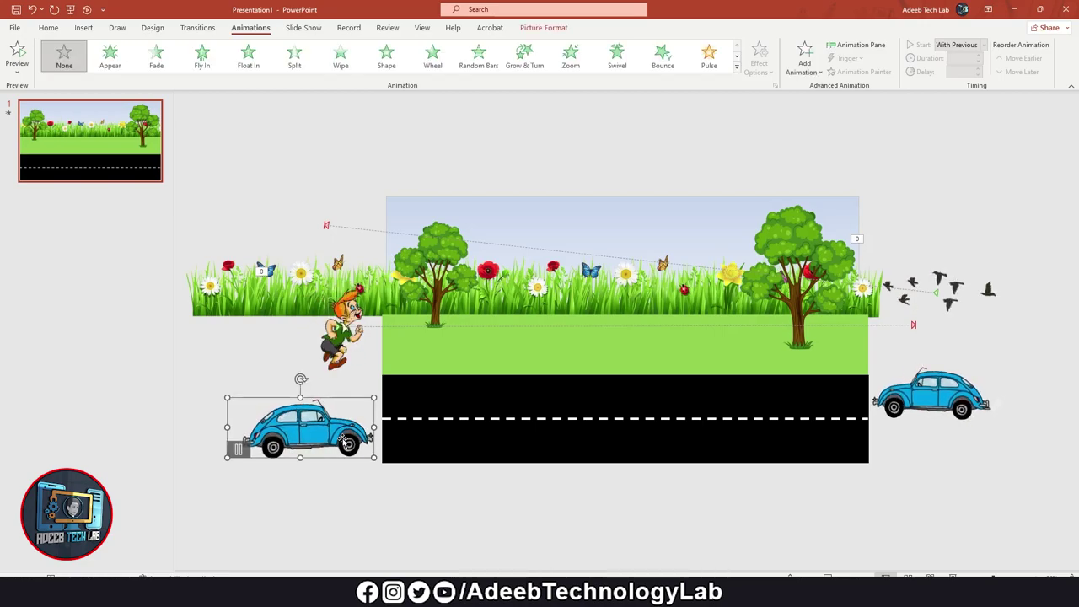
left_click(736, 65)
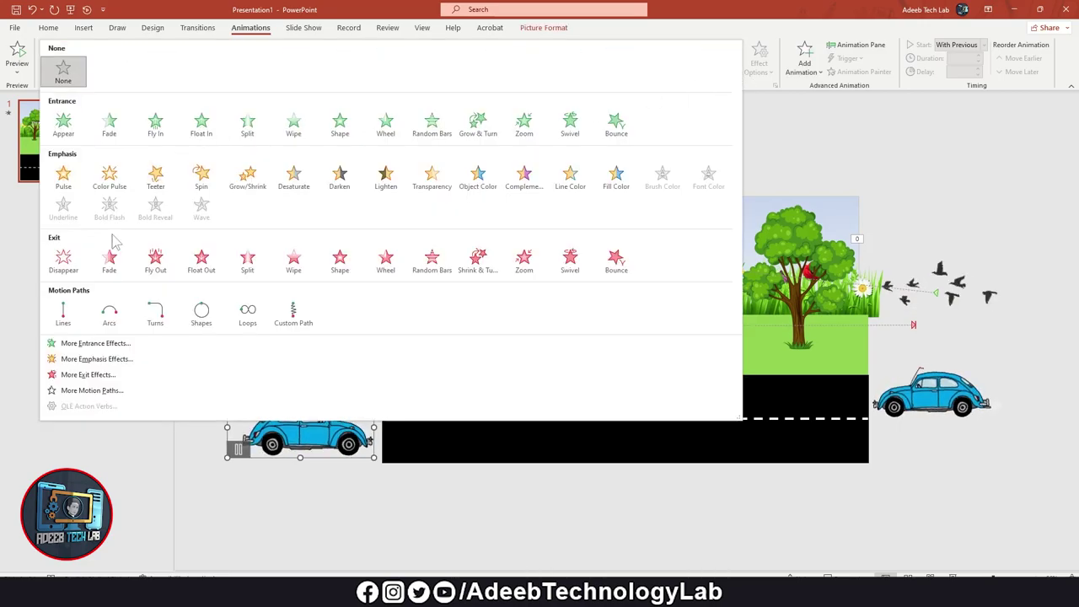
left_click(62, 312)
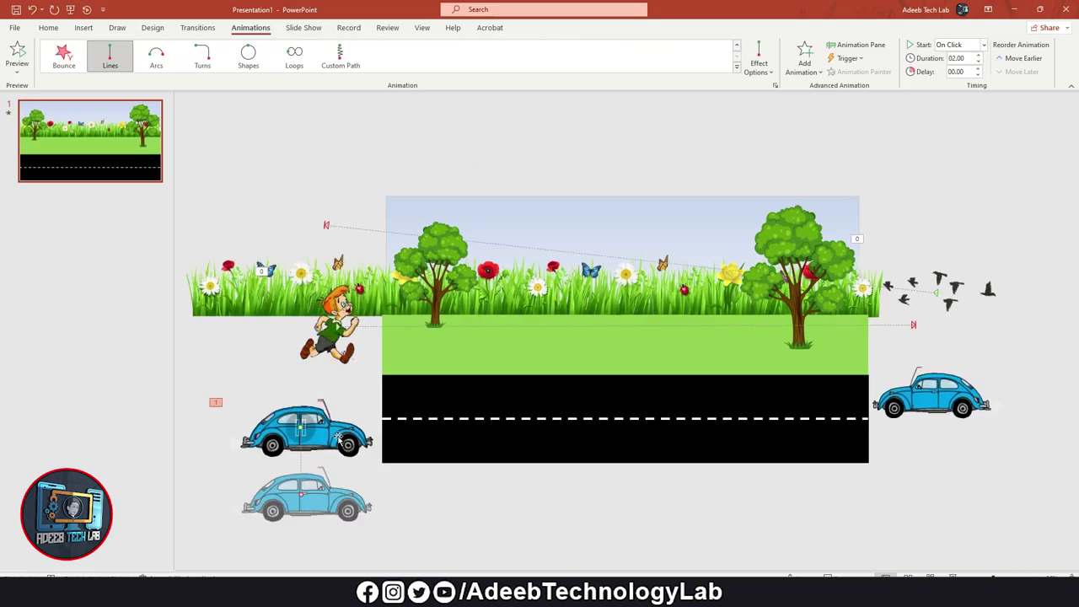
left_click(763, 72)
left_click(787, 173)
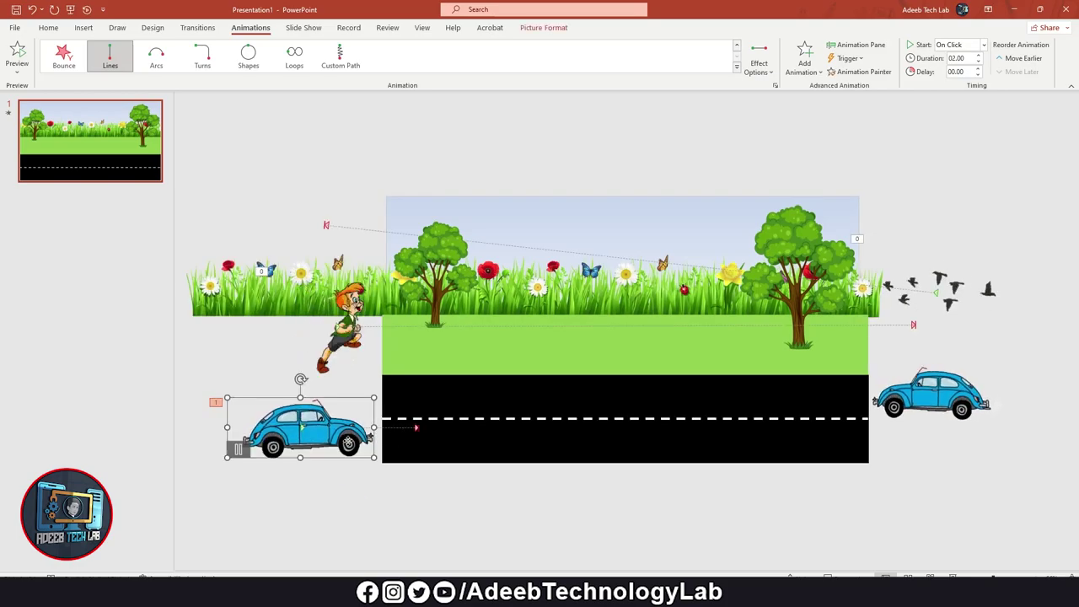
left_click_drag(412, 433, 414, 430)
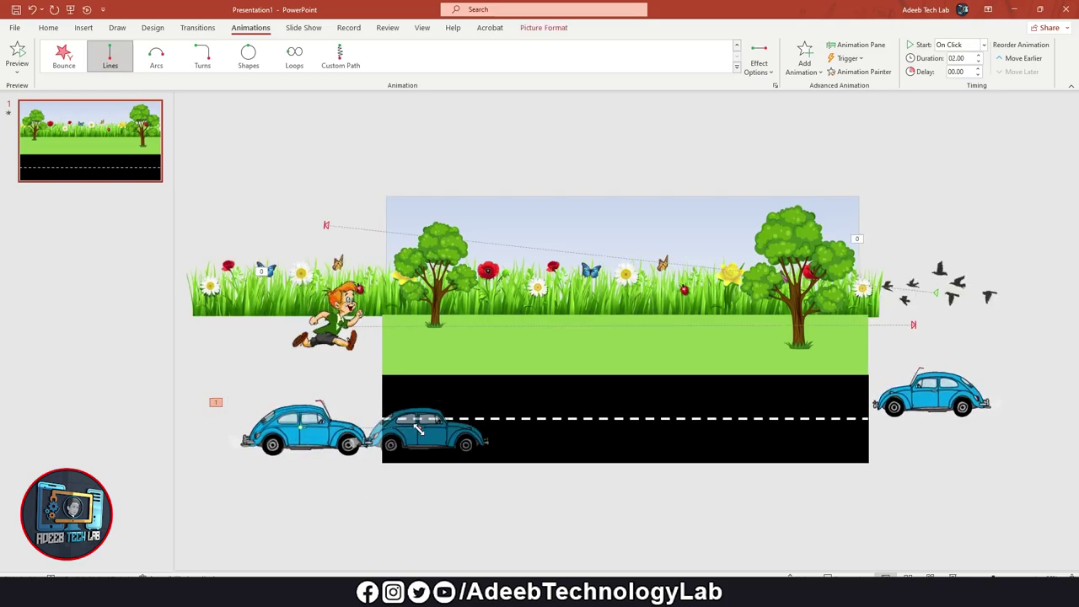
left_click_drag(488, 440, 943, 423)
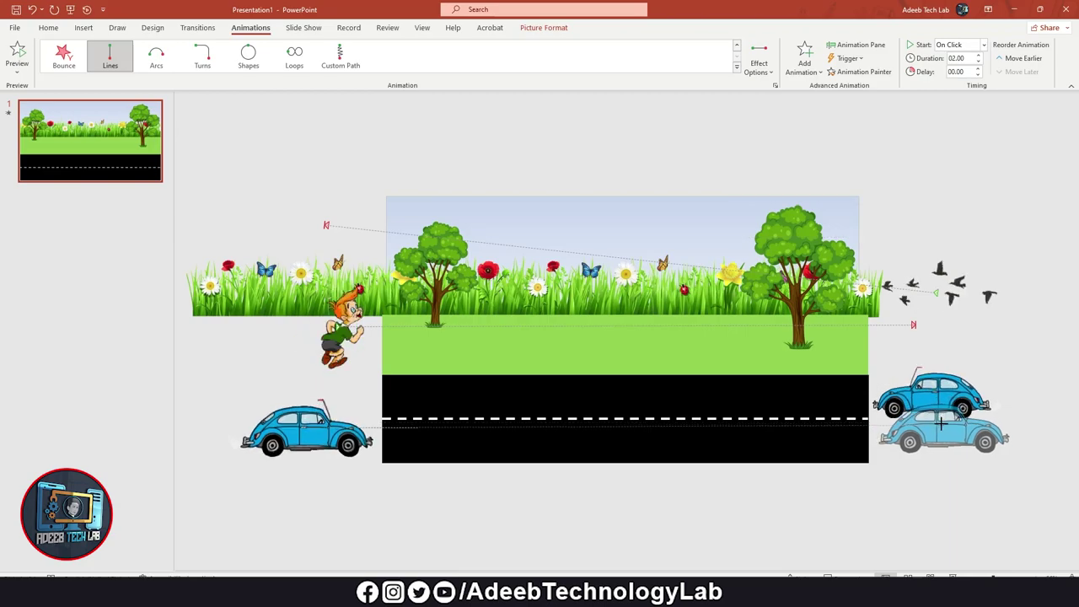
- Change the left car's animation Duration by entering 2
double_click(957, 58)
type("2")
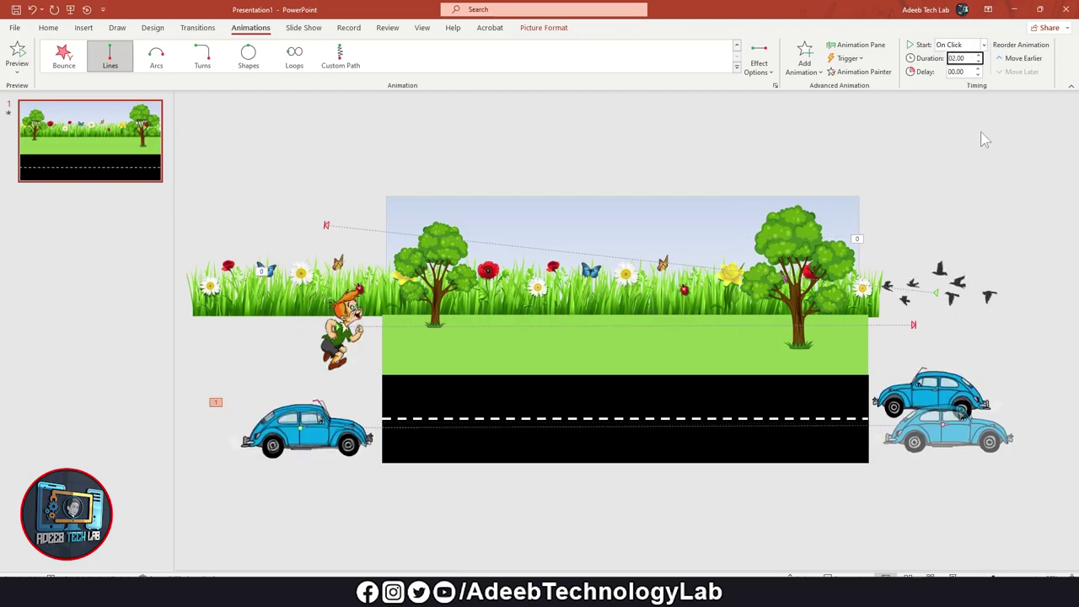
type("09")
key("Return")
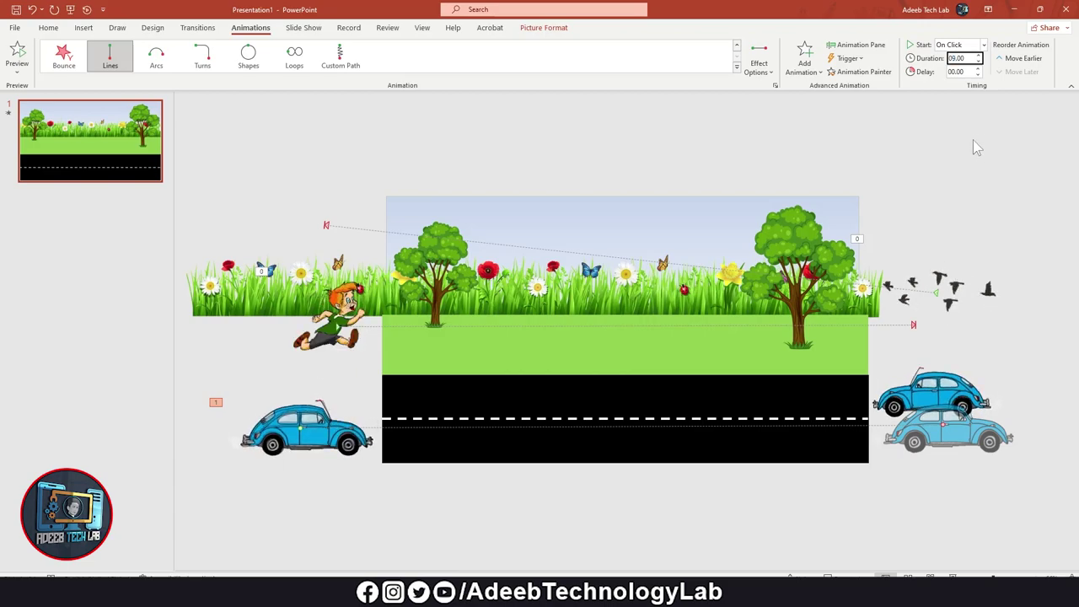
left_click(974, 465)
left_click(953, 396)
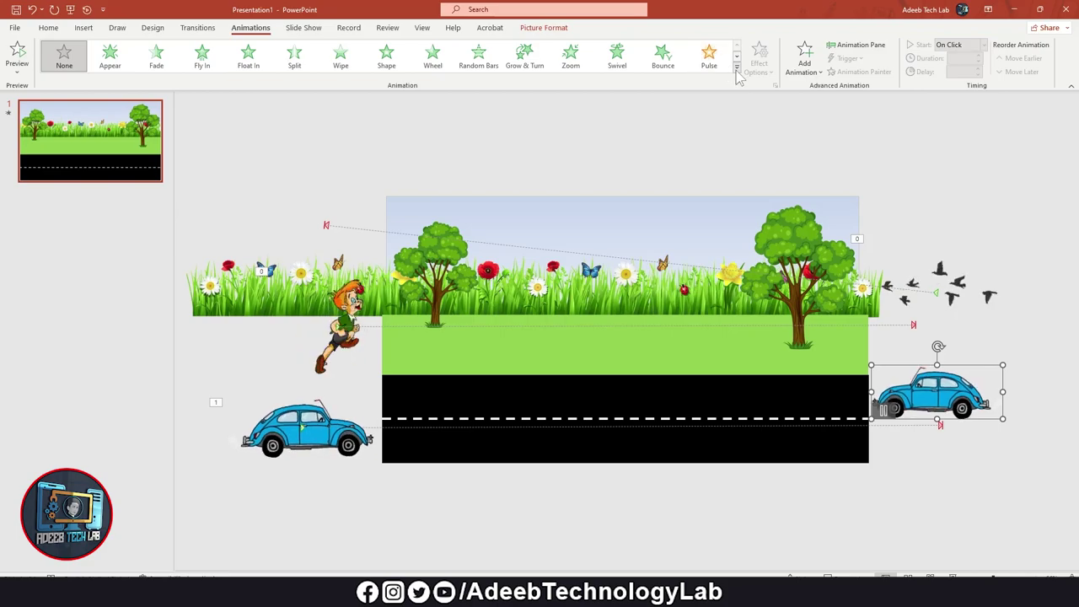
- Make the left blue car's animation start With Previous
left_click(291, 426)
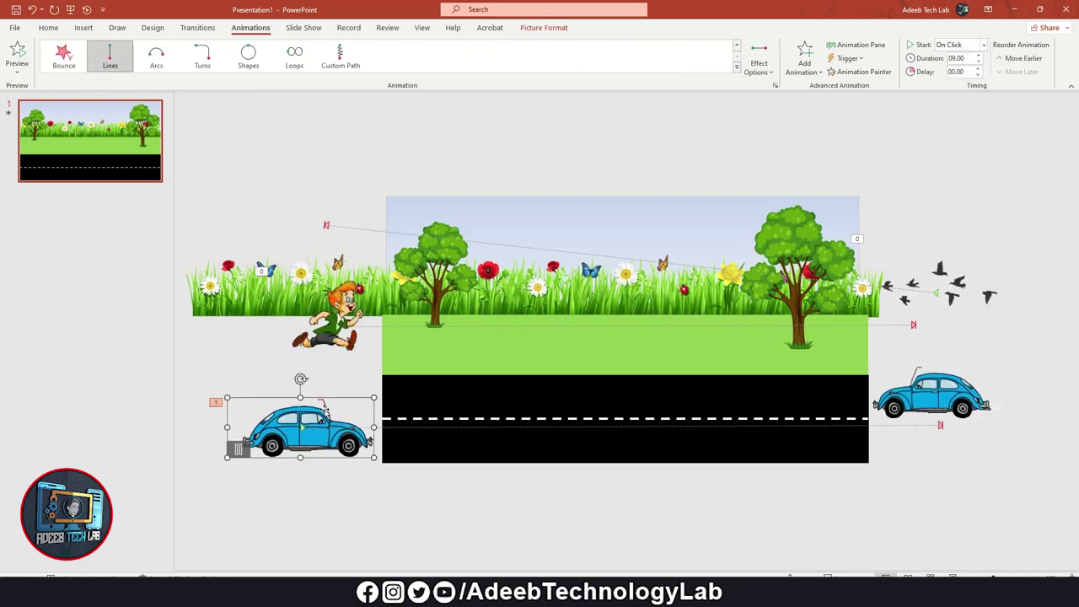
left_click(984, 45)
left_click(957, 67)
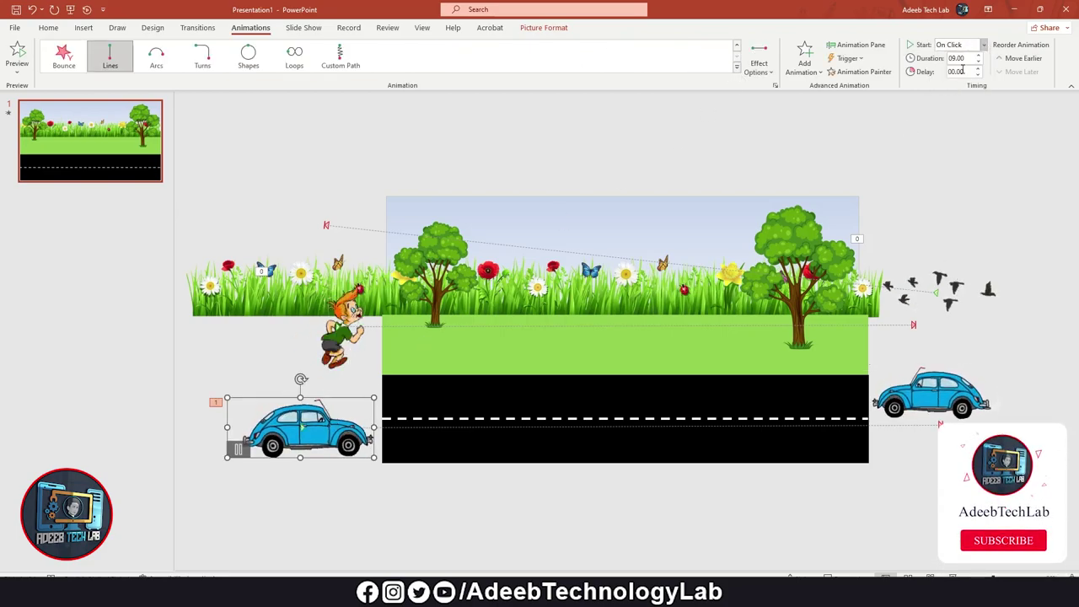
- Give the right-hand car a leftward Lines path starting With Previous, lasting 10 seconds
left_click(982, 403)
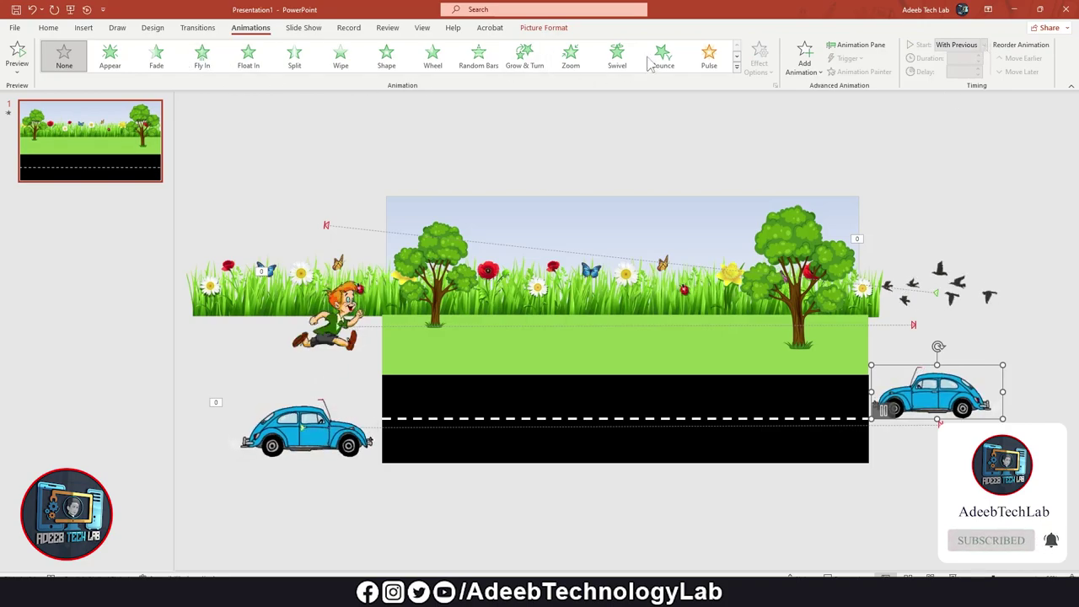
left_click(736, 66)
left_click(111, 311)
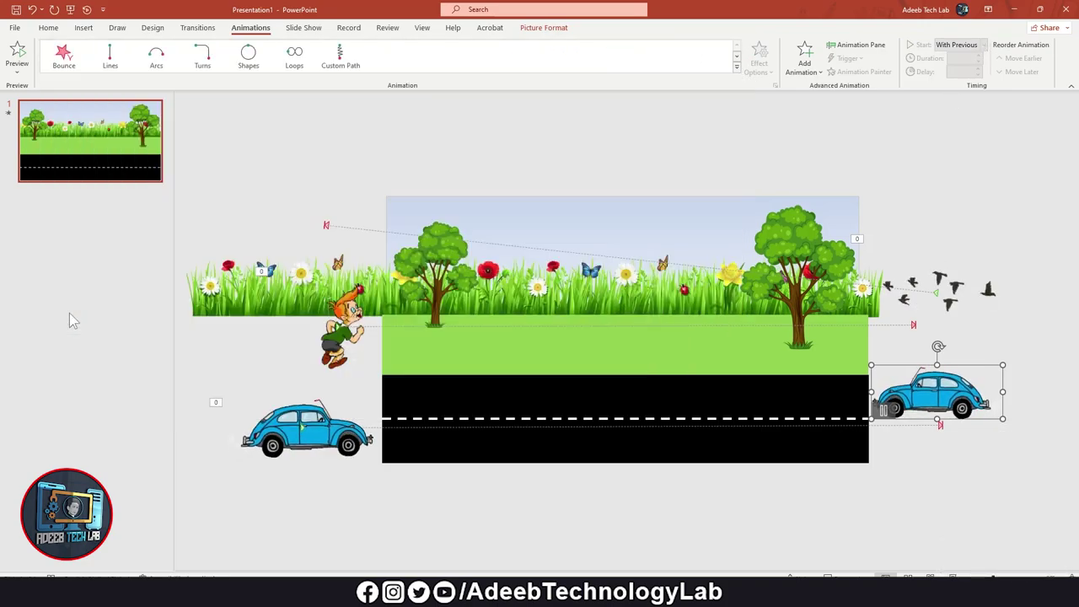
left_click(768, 67)
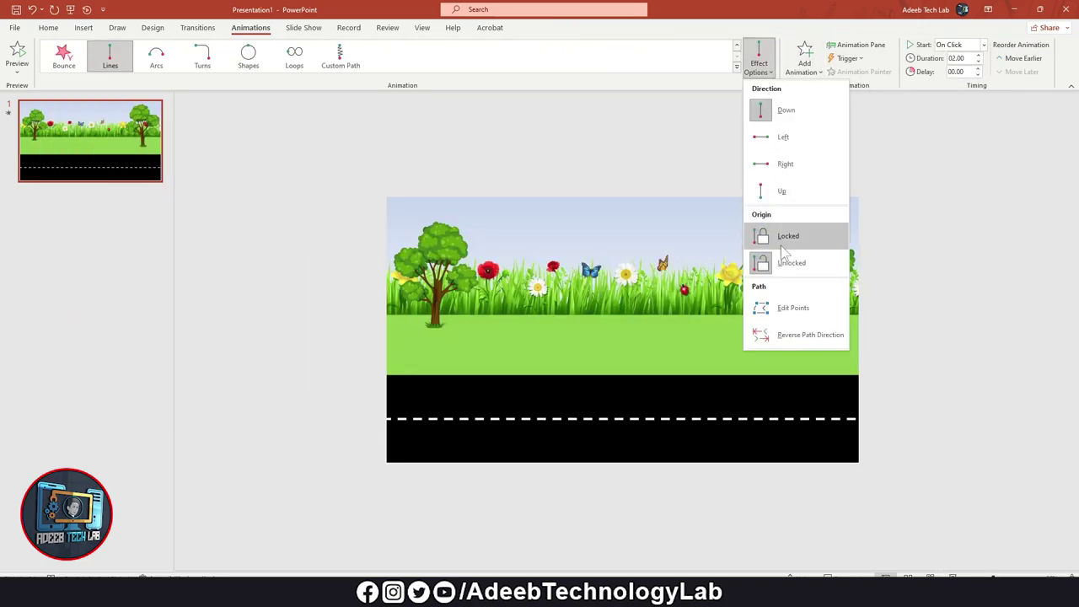
left_click(787, 143)
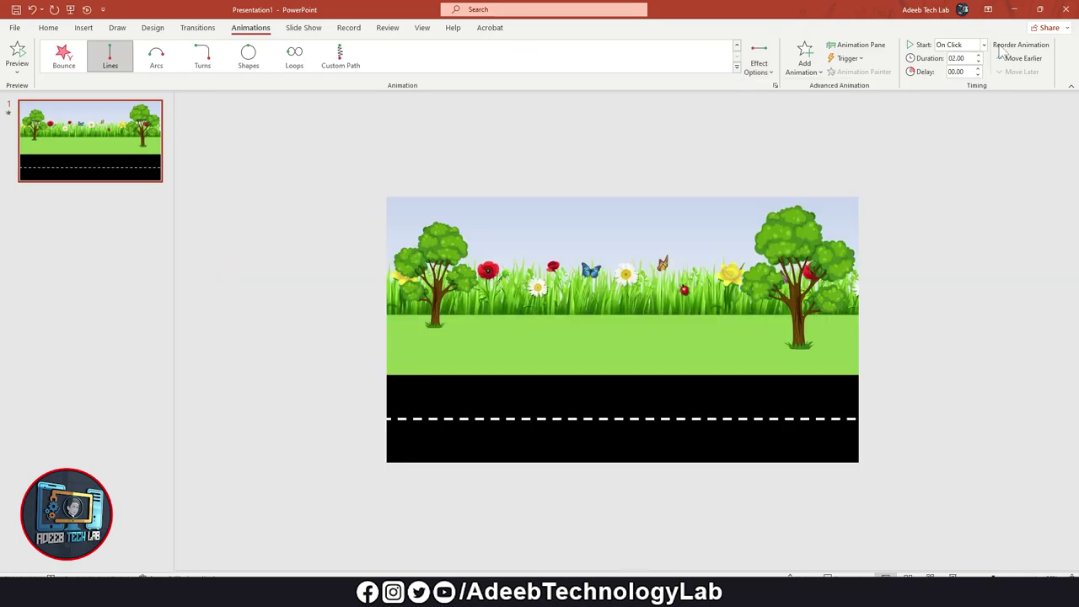
left_click(984, 44)
left_click(958, 67)
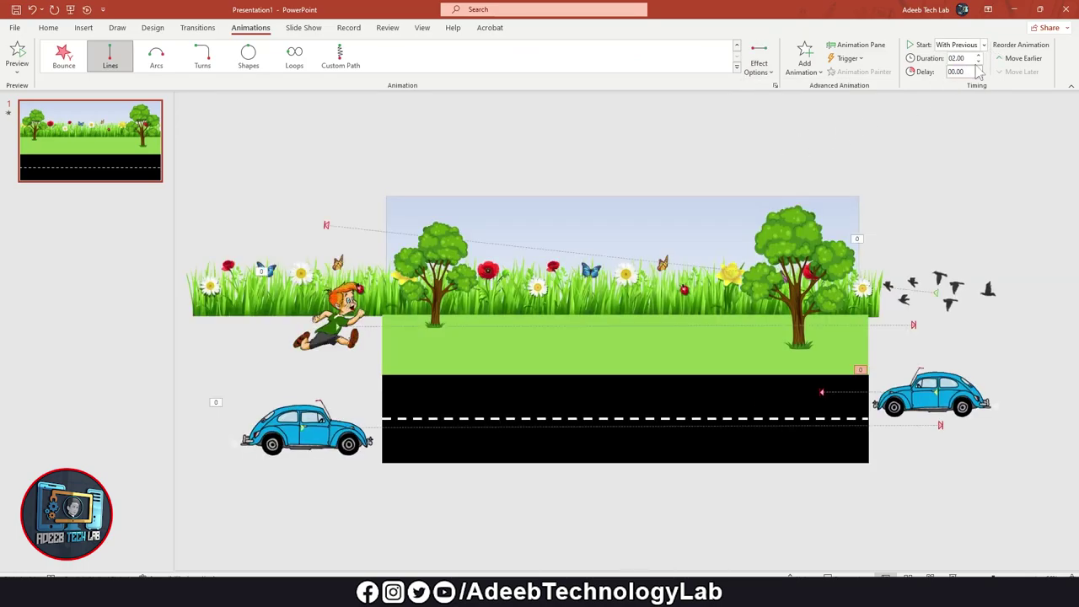
double_click(957, 59)
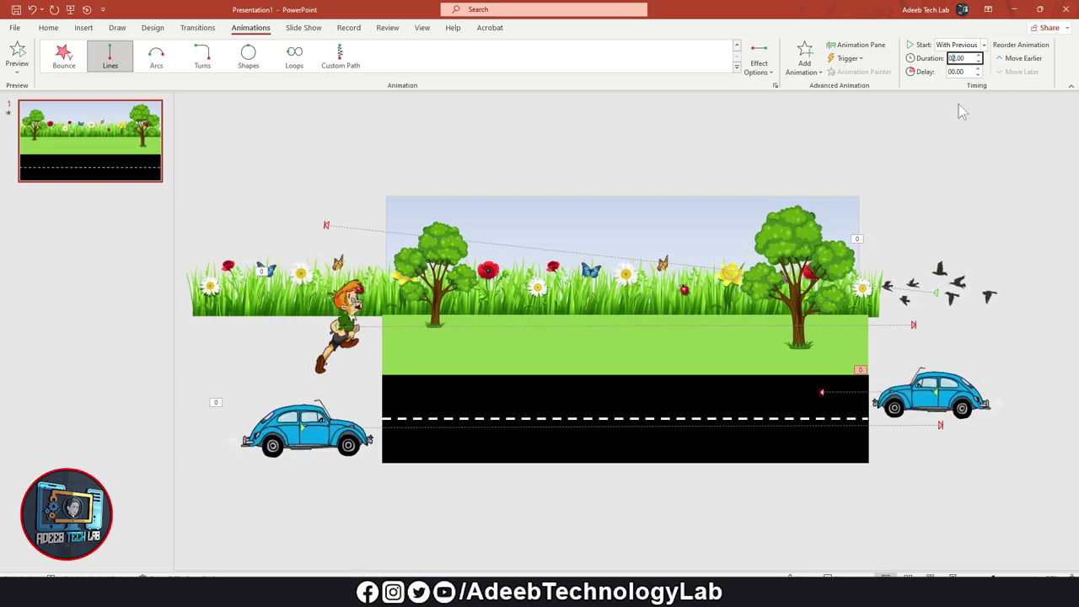
type("10")
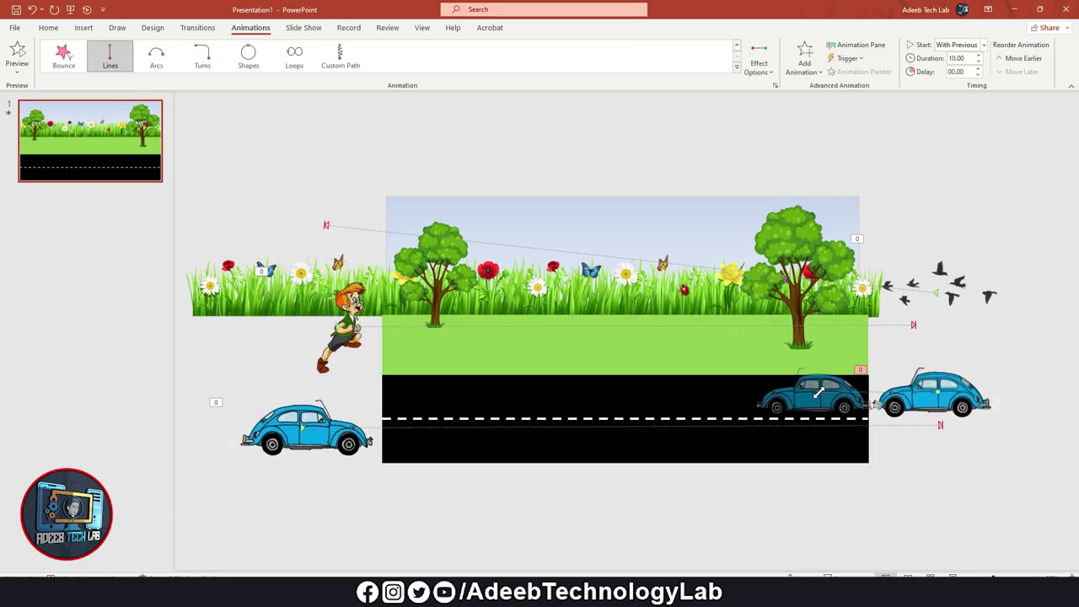
- Move the right car's path end onto the left car beside the road's left end
left_click_drag(368, 369, 317, 382)
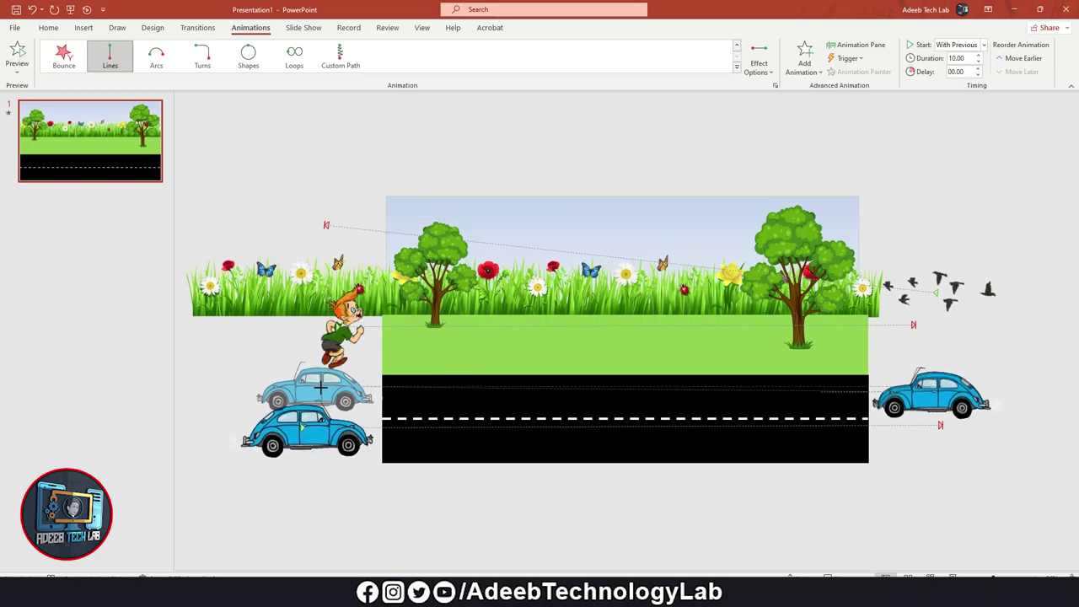
left_click_drag(319, 384, 321, 391)
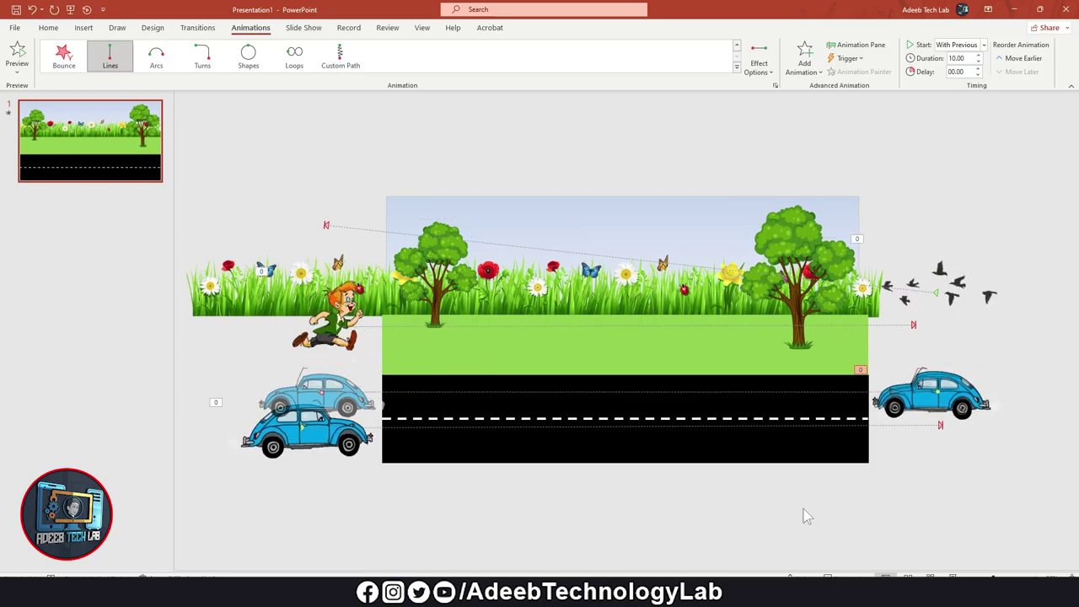
left_click(973, 499)
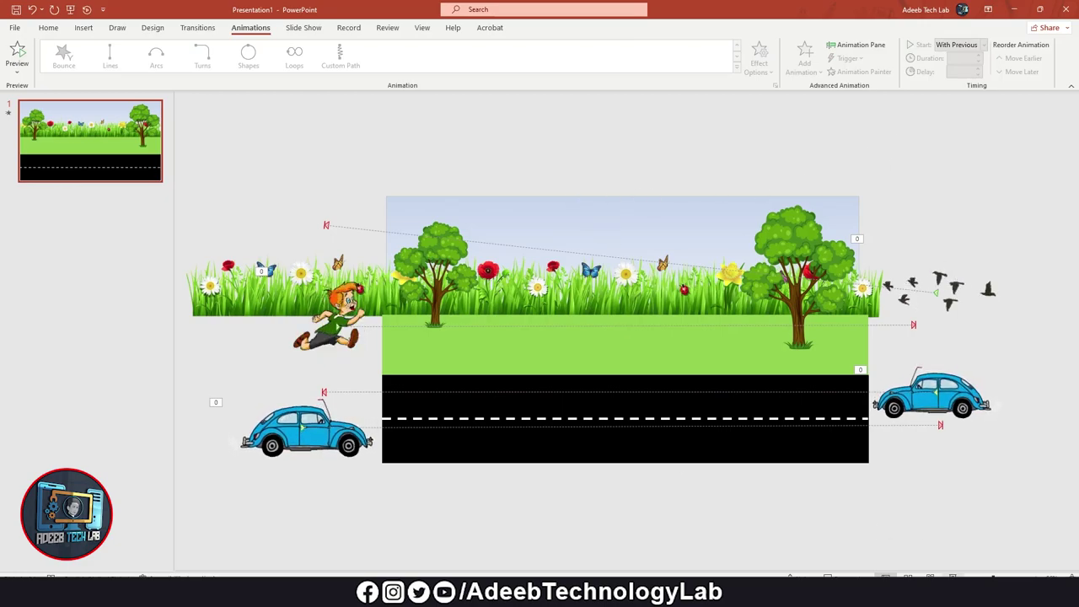
key("F5")
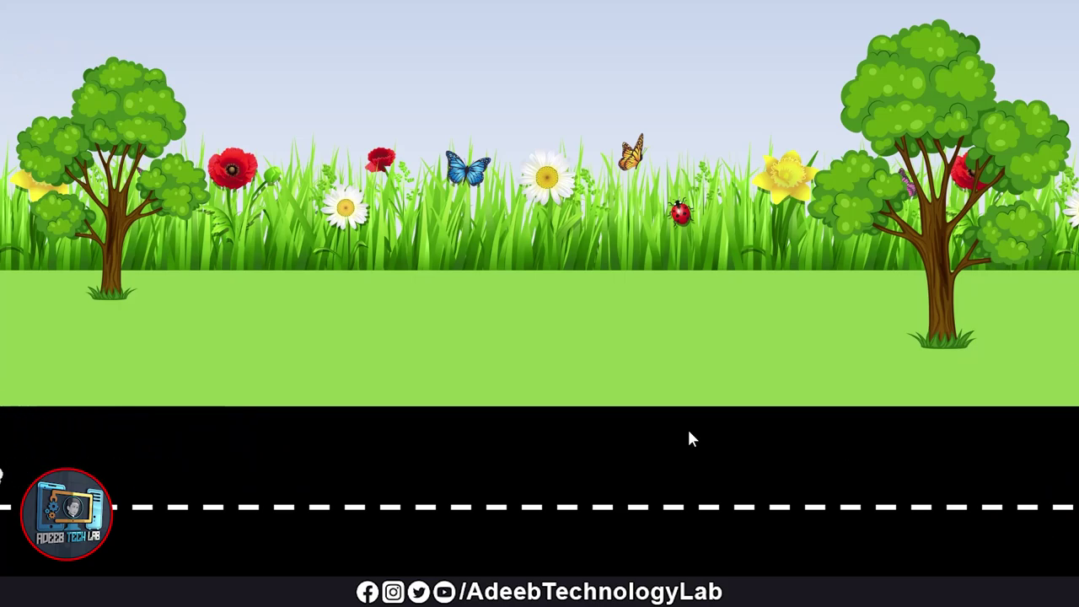
left_click(696, 379)
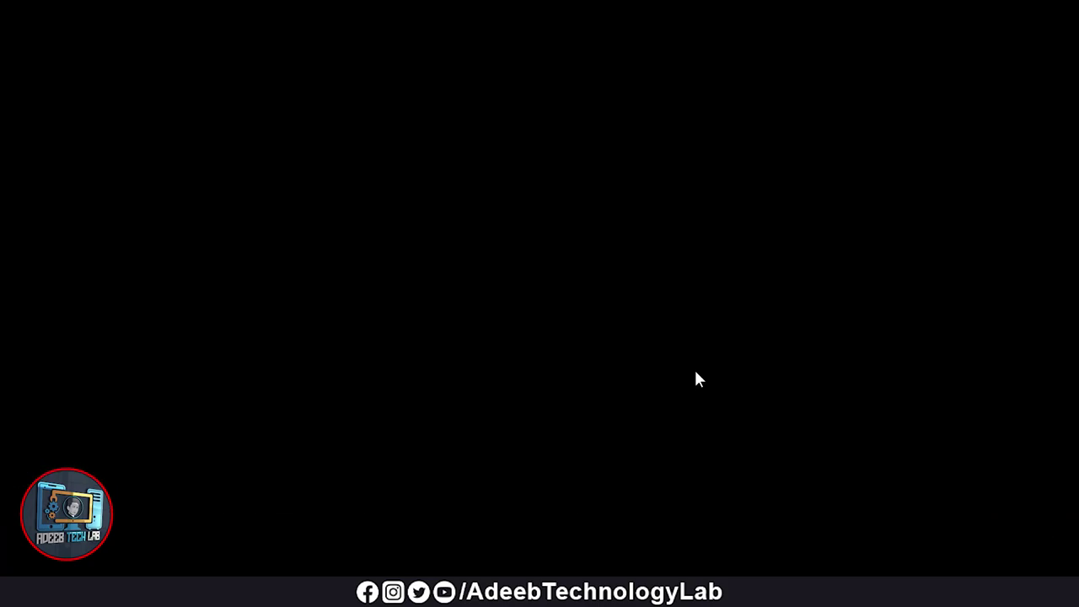
left_click(695, 376)
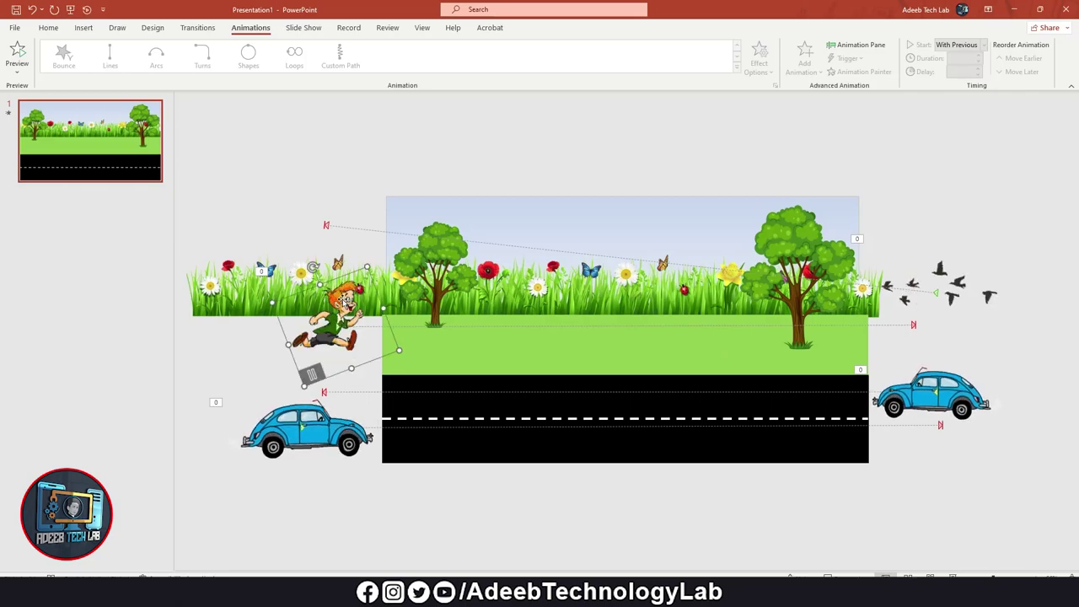
- Set the left blue car's Lines animation Duration to 09.00 seconds
left_click(342, 429)
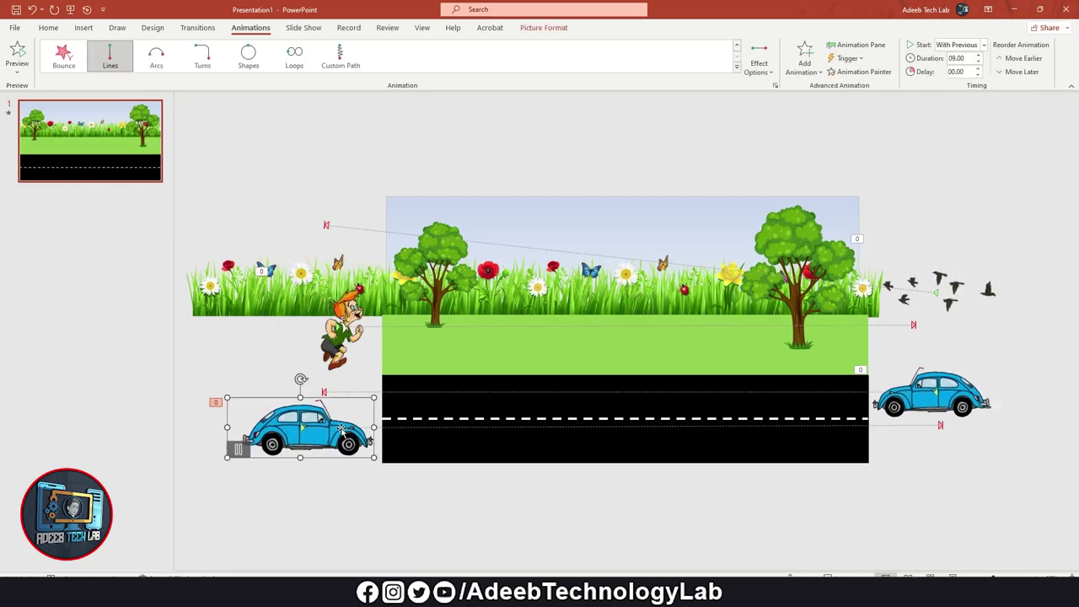
left_click(954, 58)
type("07")
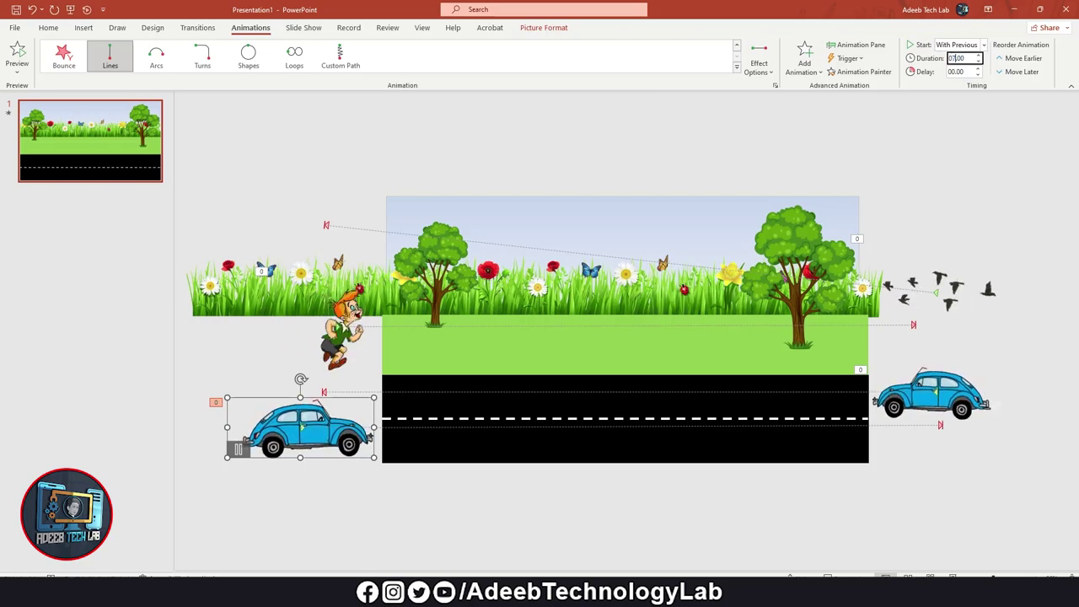
left_click(344, 346)
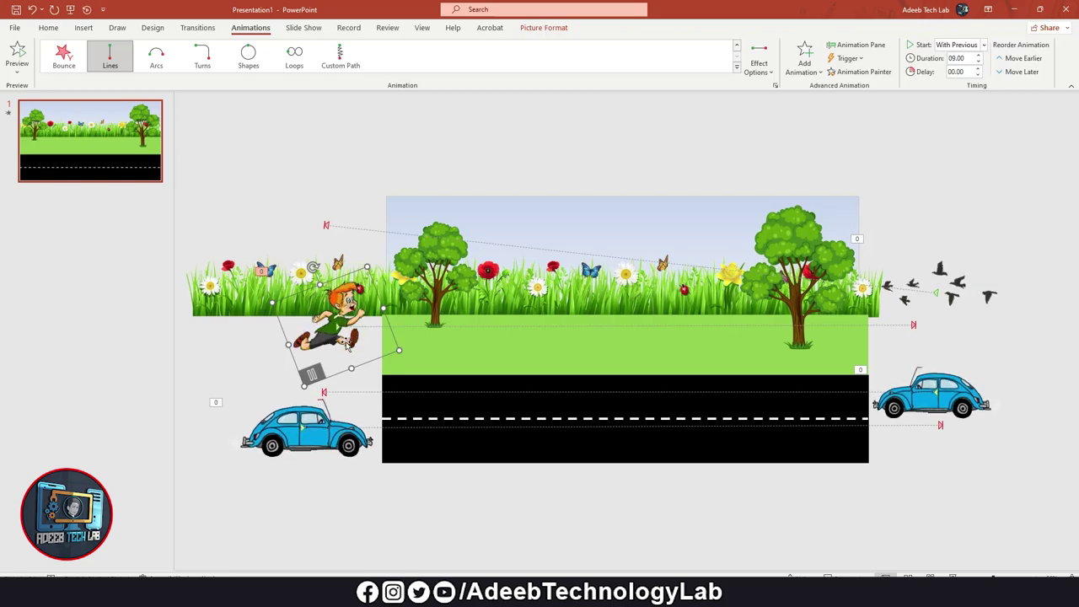
left_click(454, 194)
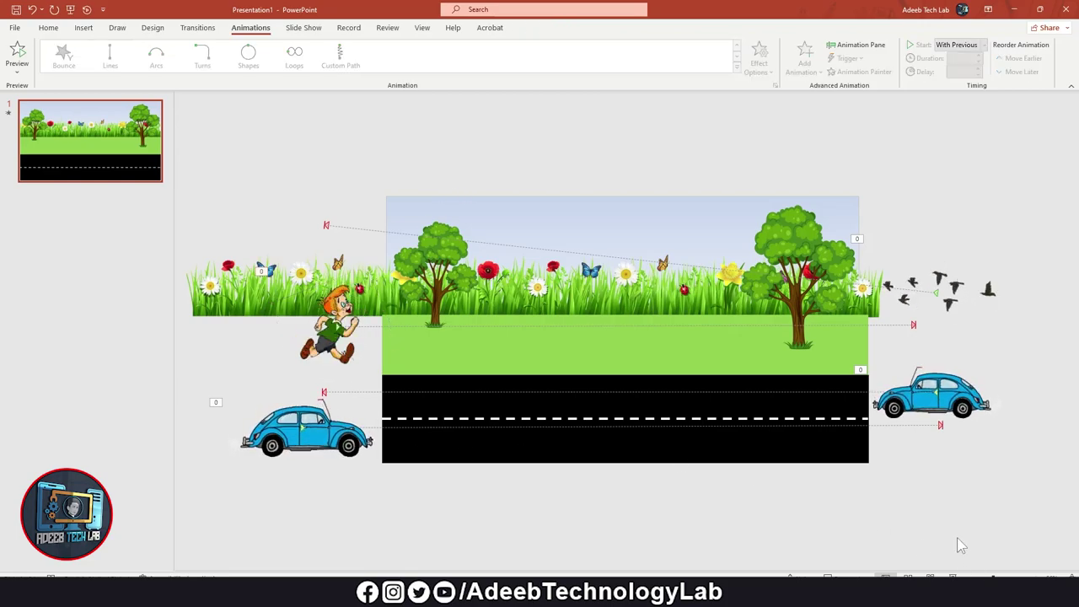
key("F5")
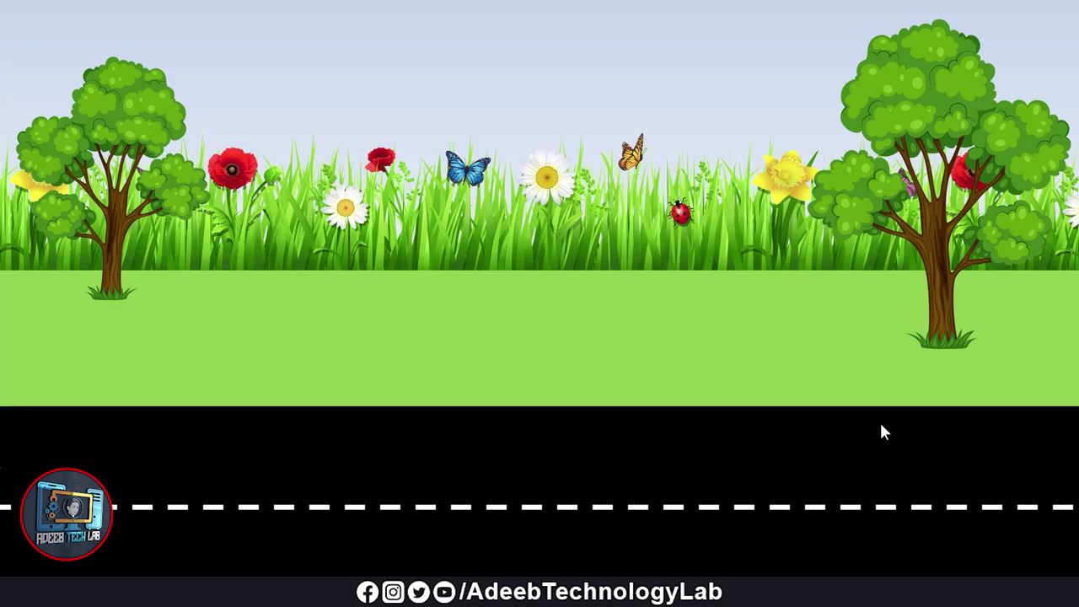
key("Escape")
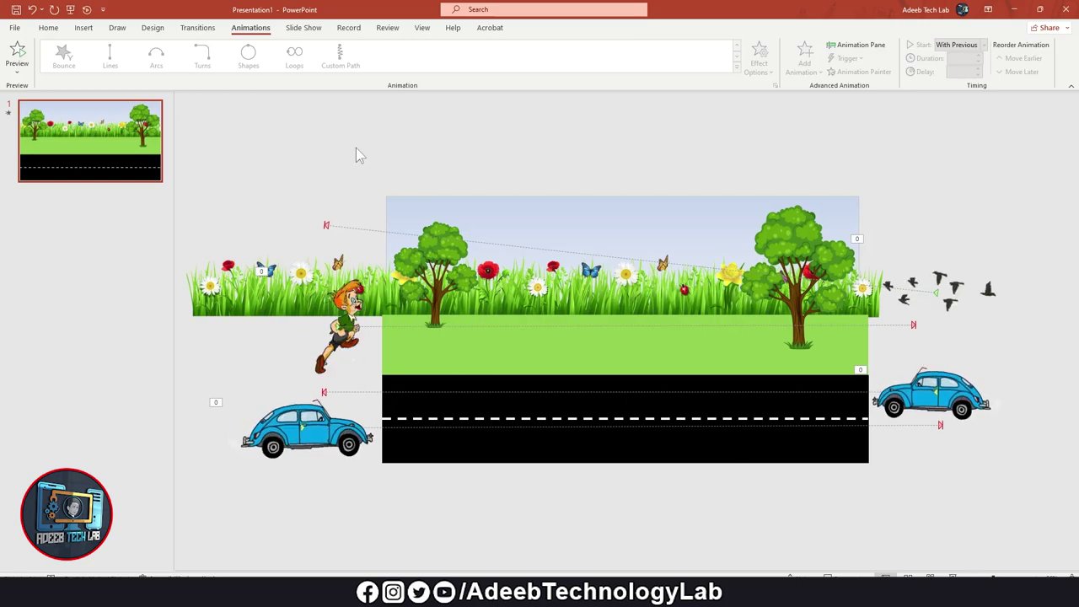
- Save the presentation through Save As > Browse as 'car boy run animations' in Downloads
left_click(14, 28)
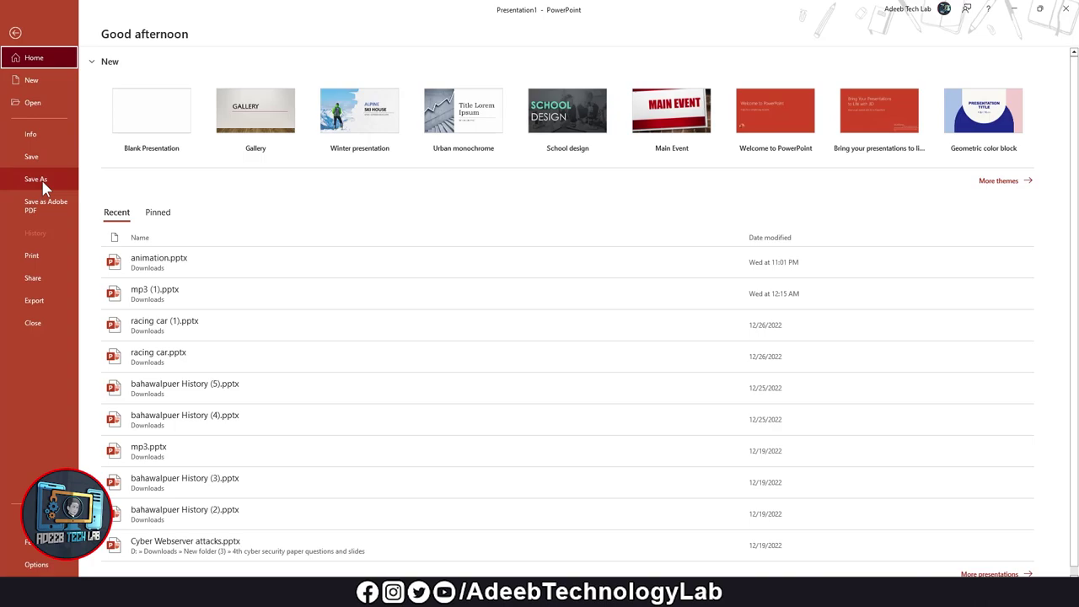
left_click(41, 180)
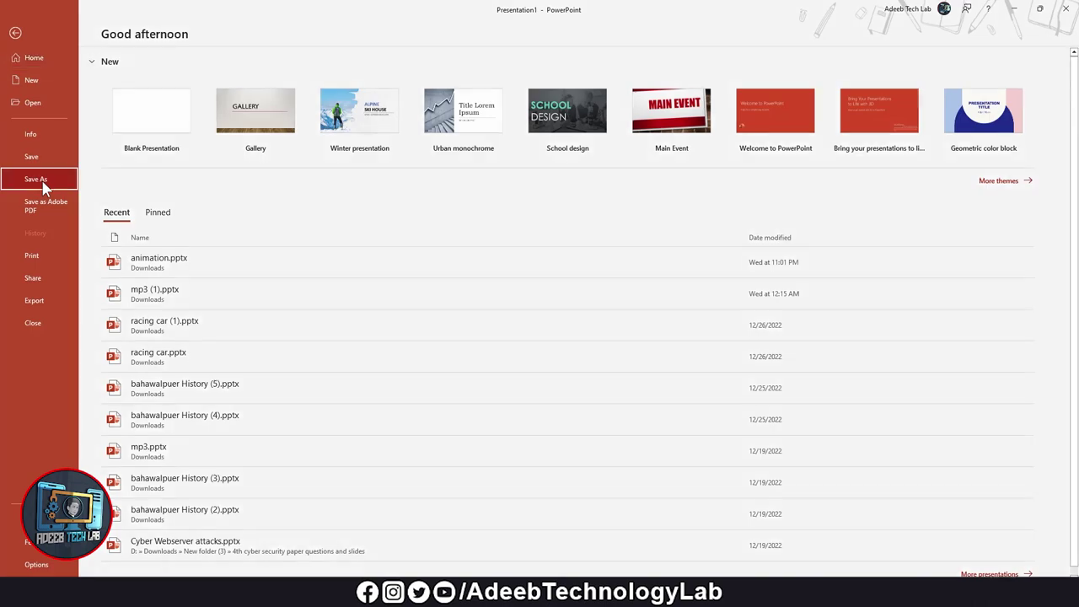
left_click(156, 229)
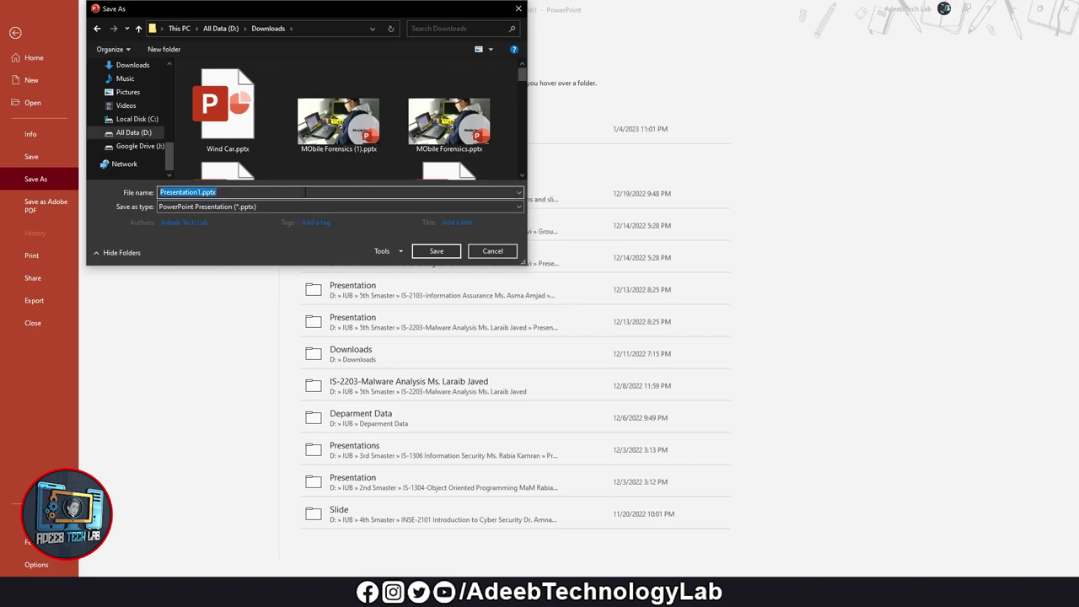
type("car b")
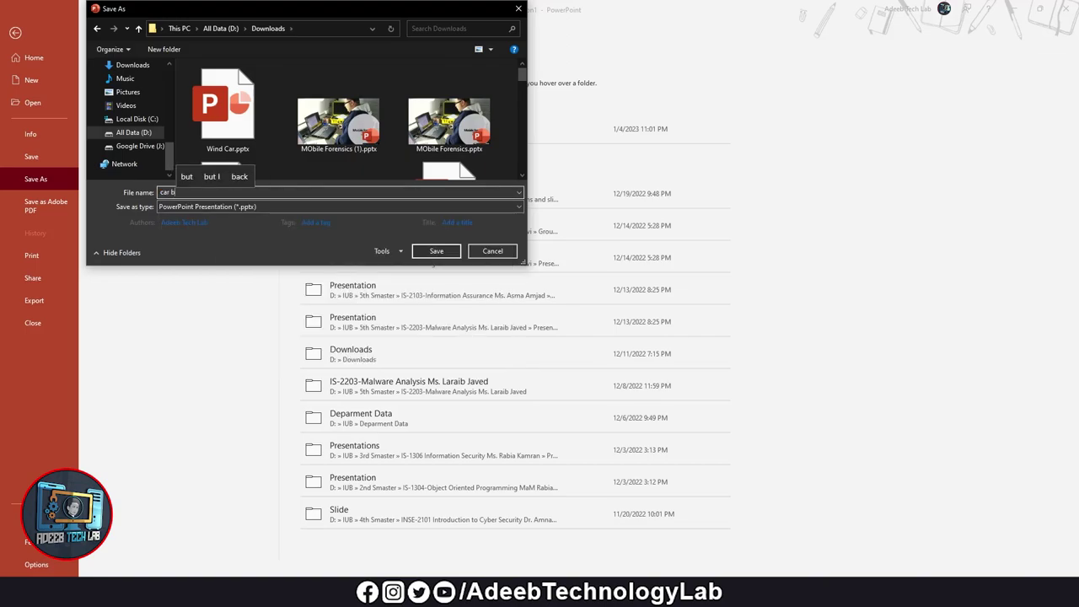
type("oy run an")
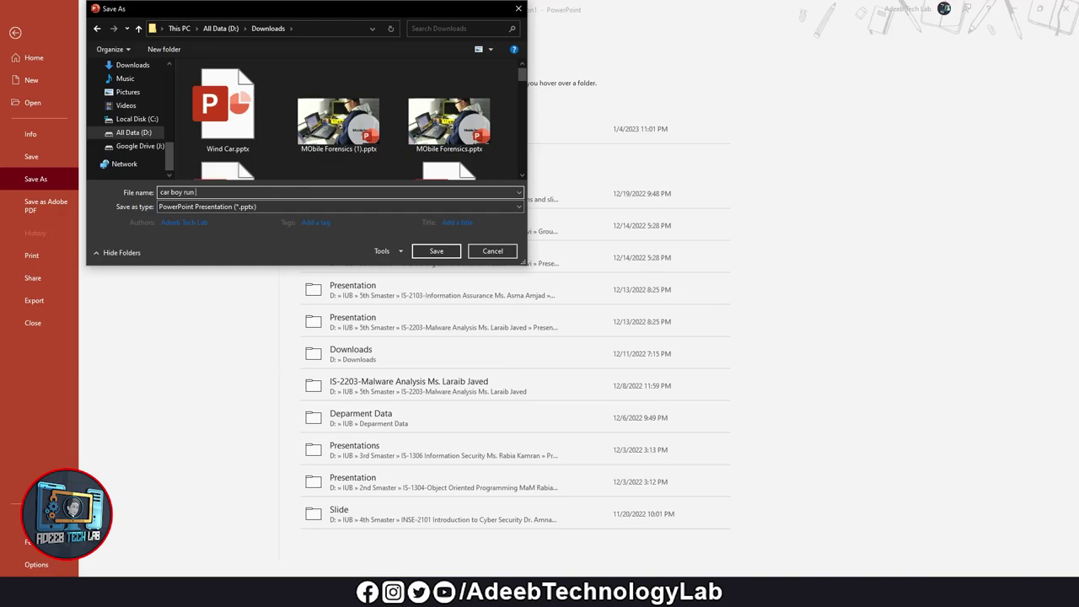
type("imation")
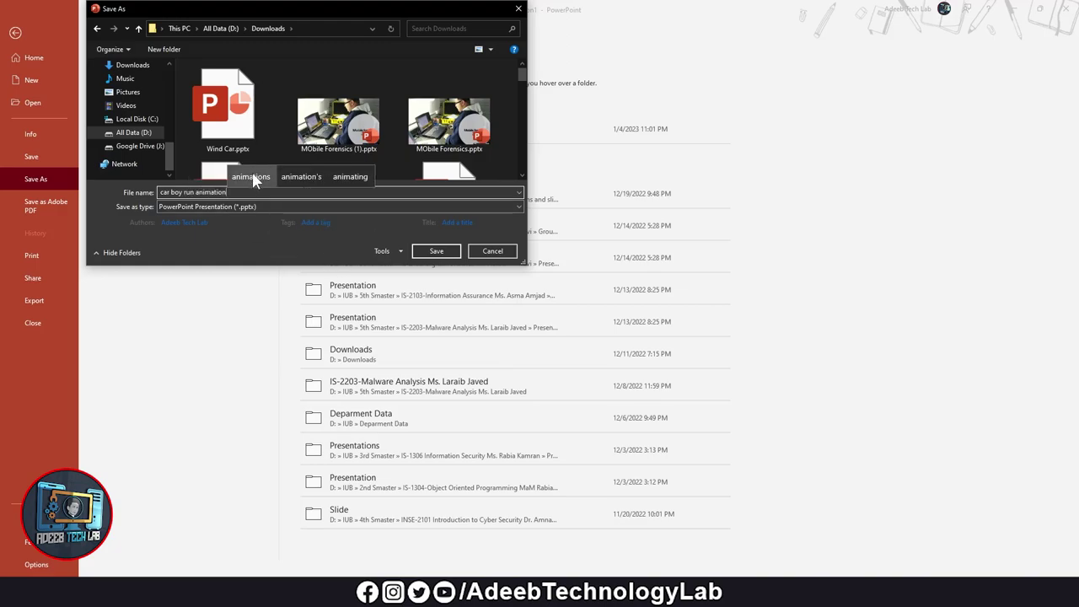
left_click(254, 177)
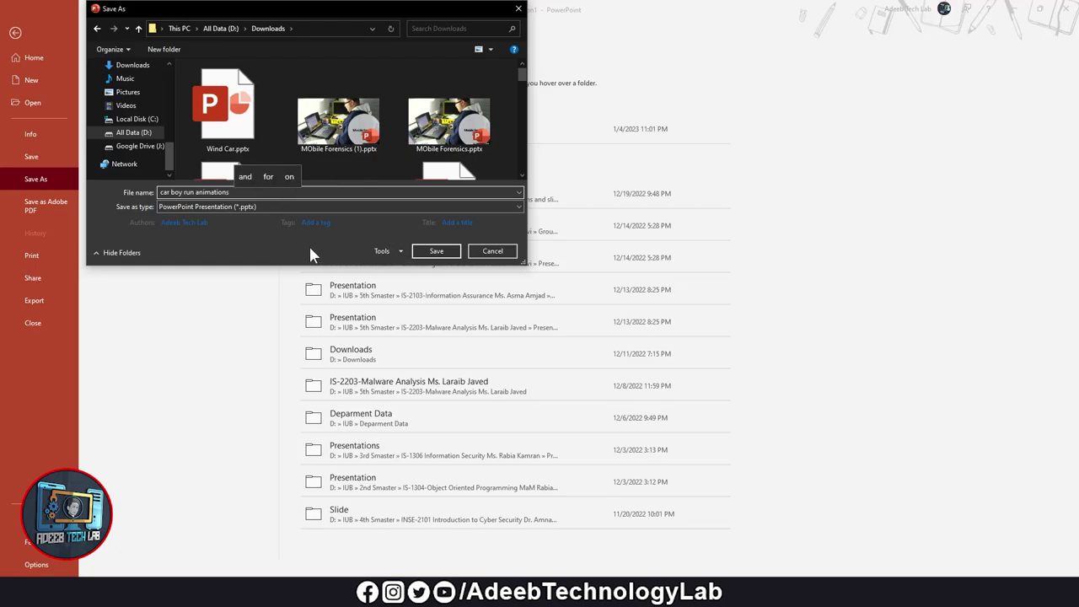
key("BackSpace")
left_click(436, 253)
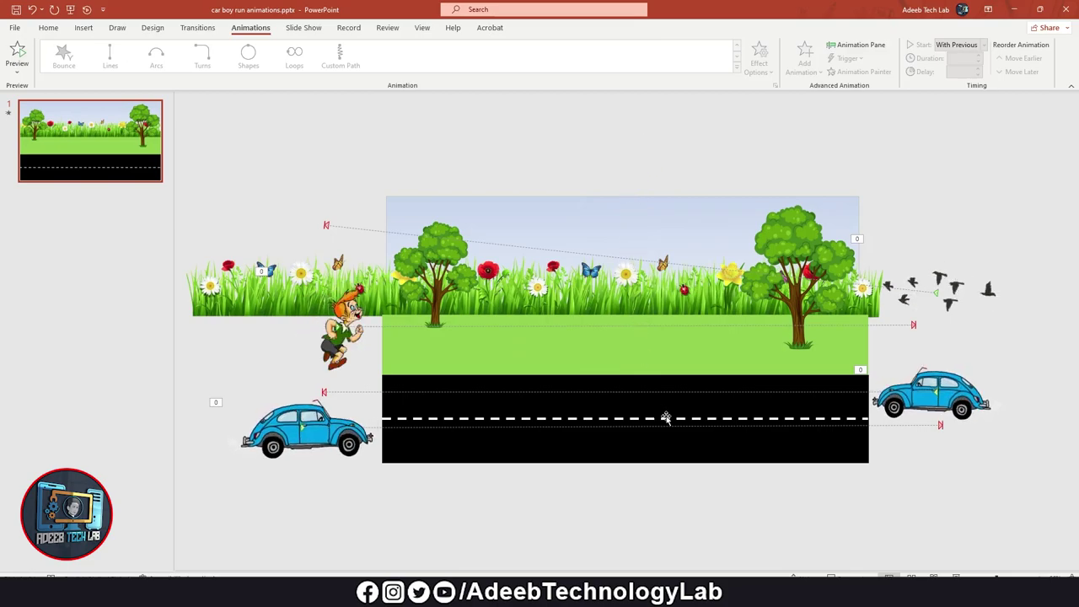
- Save a Windows Media Video (*.wmv) copy of the slide as 'car boy run animations.wmv'
left_click(697, 420)
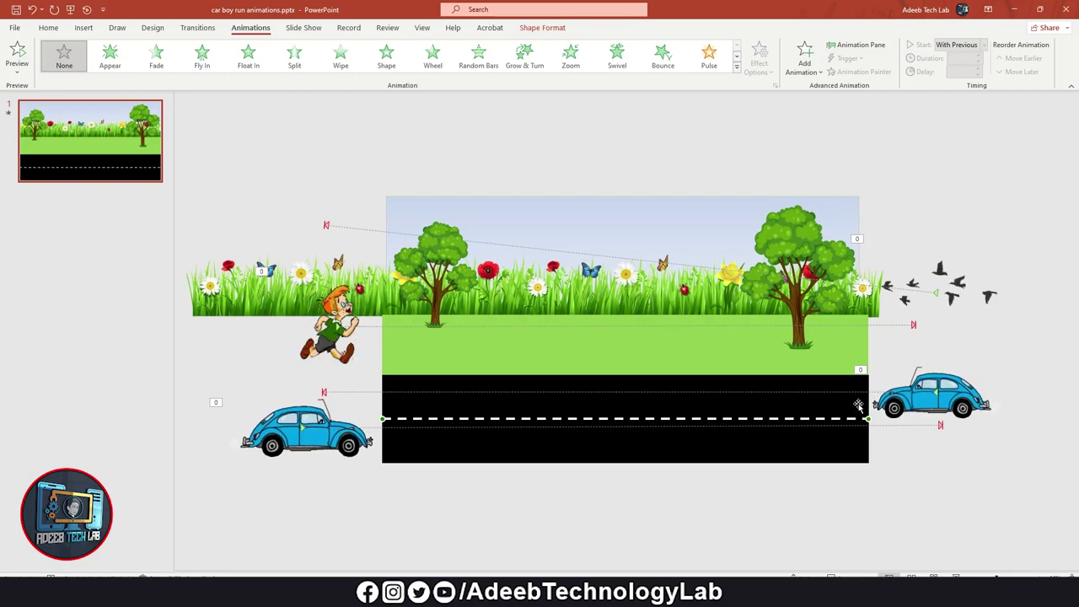
left_click(672, 150)
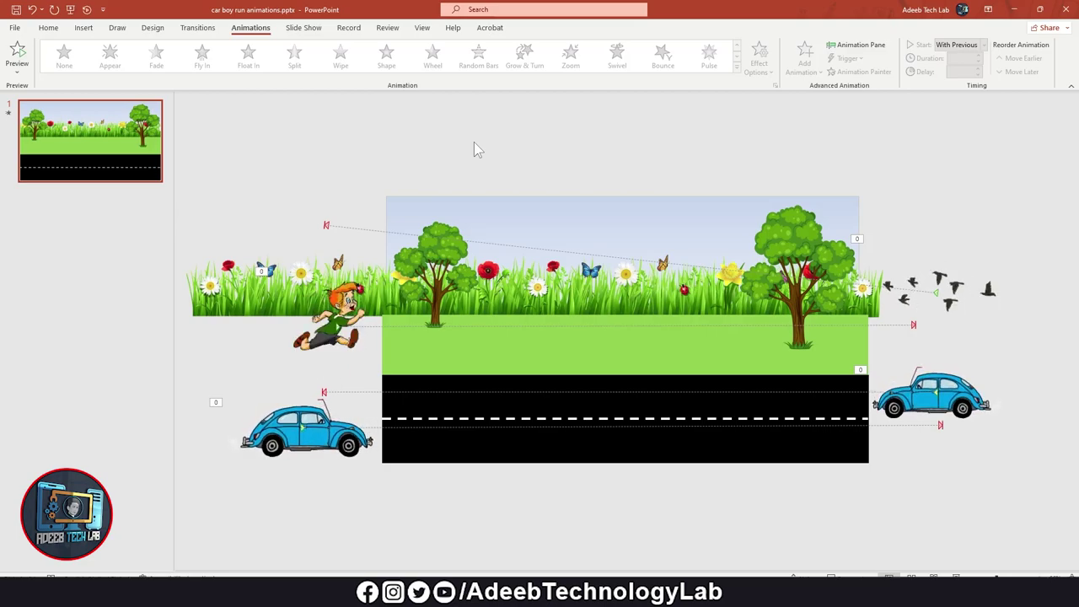
left_click(14, 27)
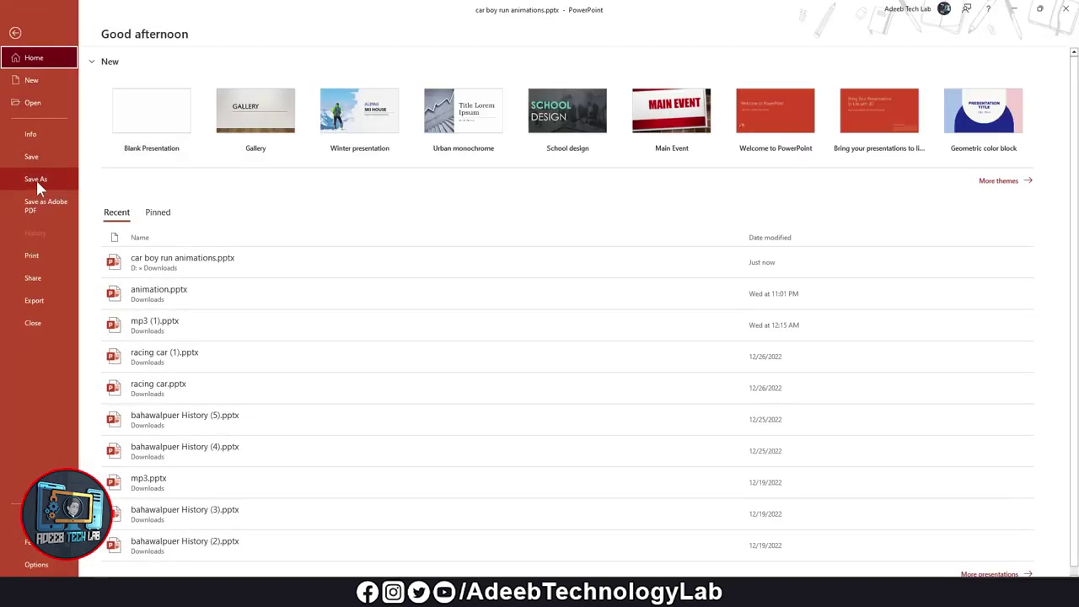
left_click(35, 180)
left_click(142, 231)
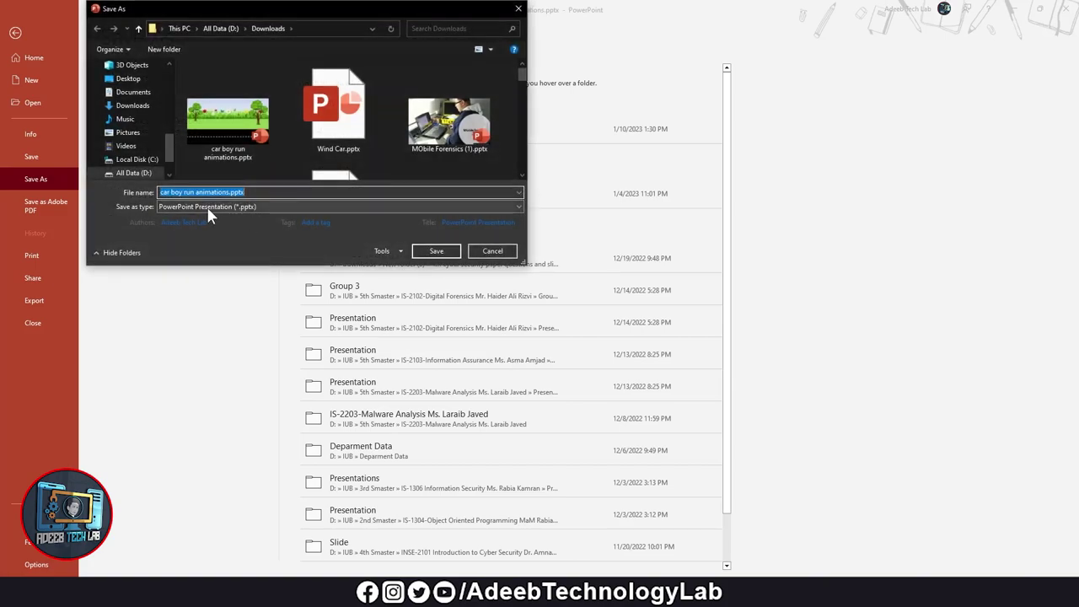
left_click(207, 207)
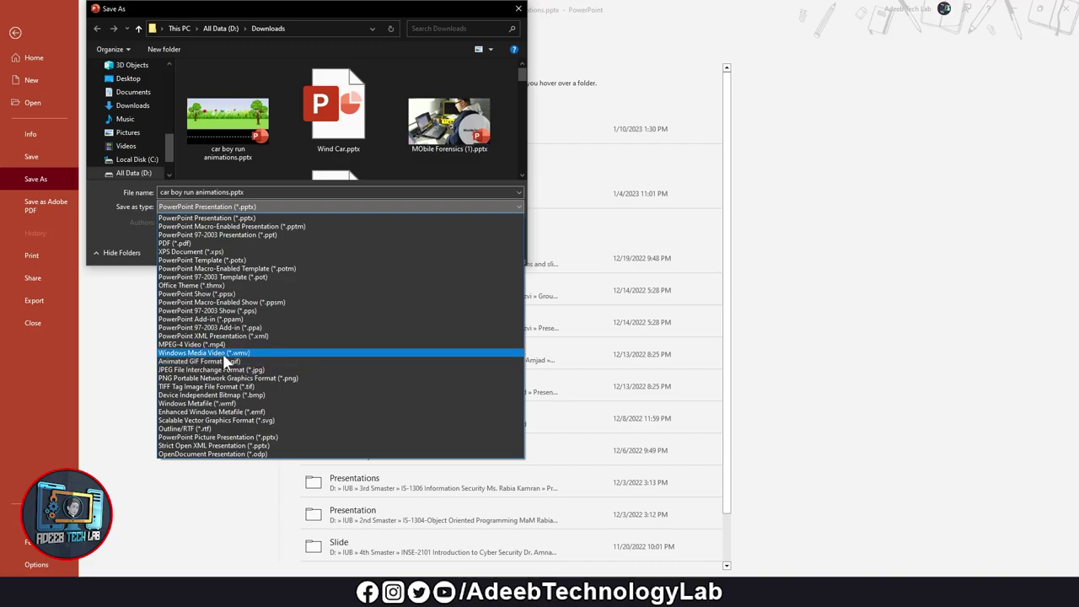
left_click(223, 354)
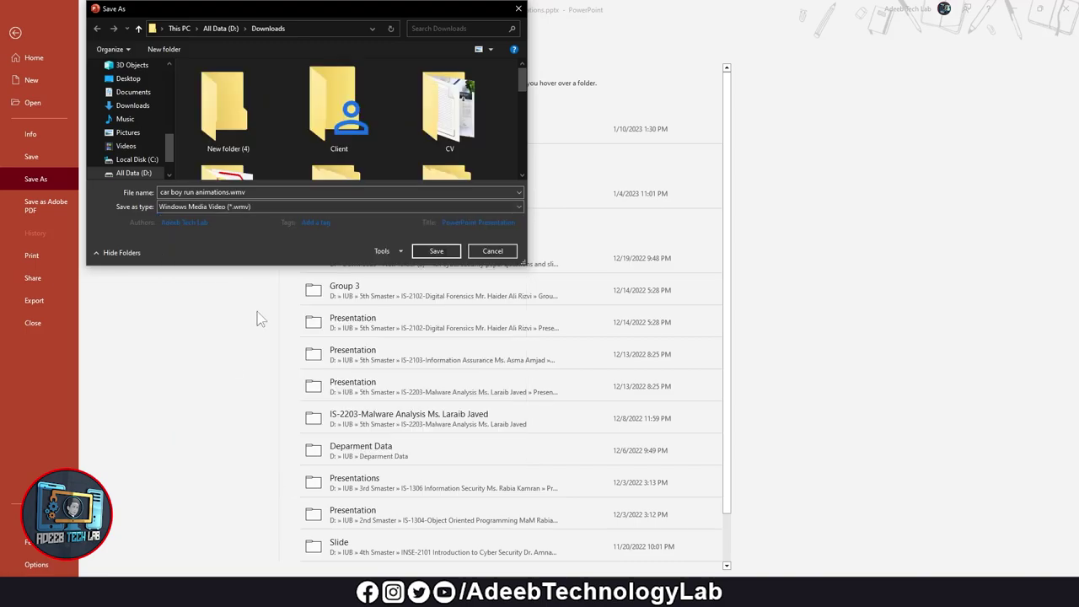
left_click(437, 251)
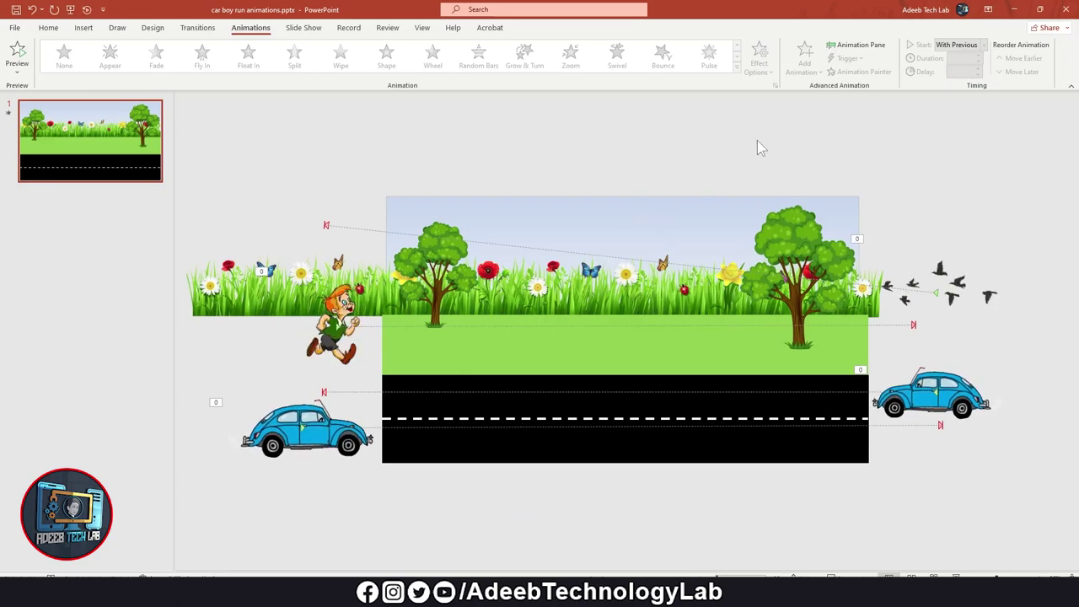
- Cancel closing PowerPoint by answering No so the video export keeps running
left_click(1067, 9)
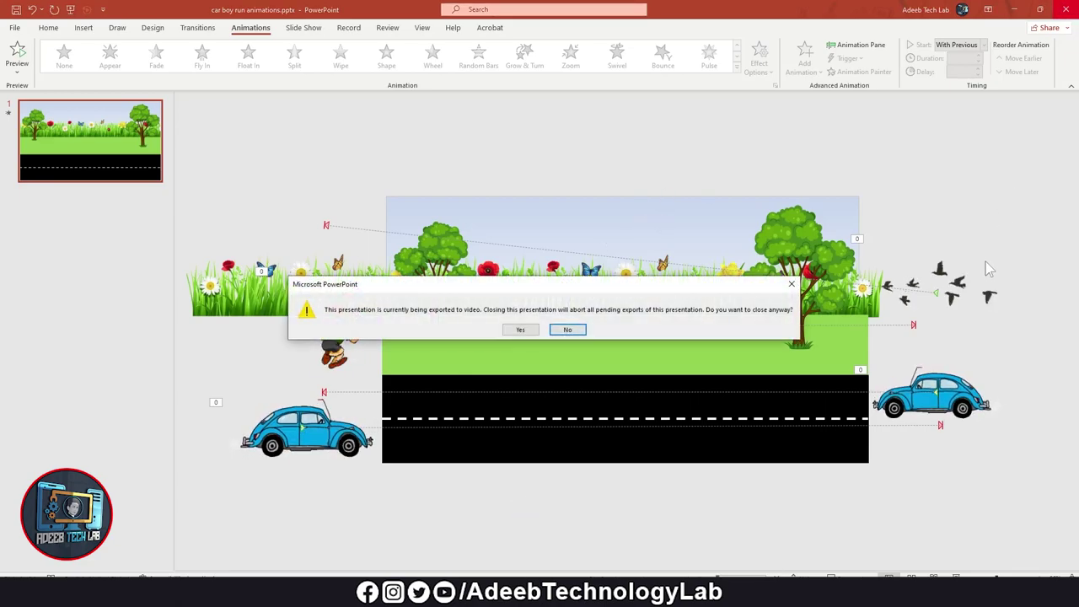
left_click(570, 331)
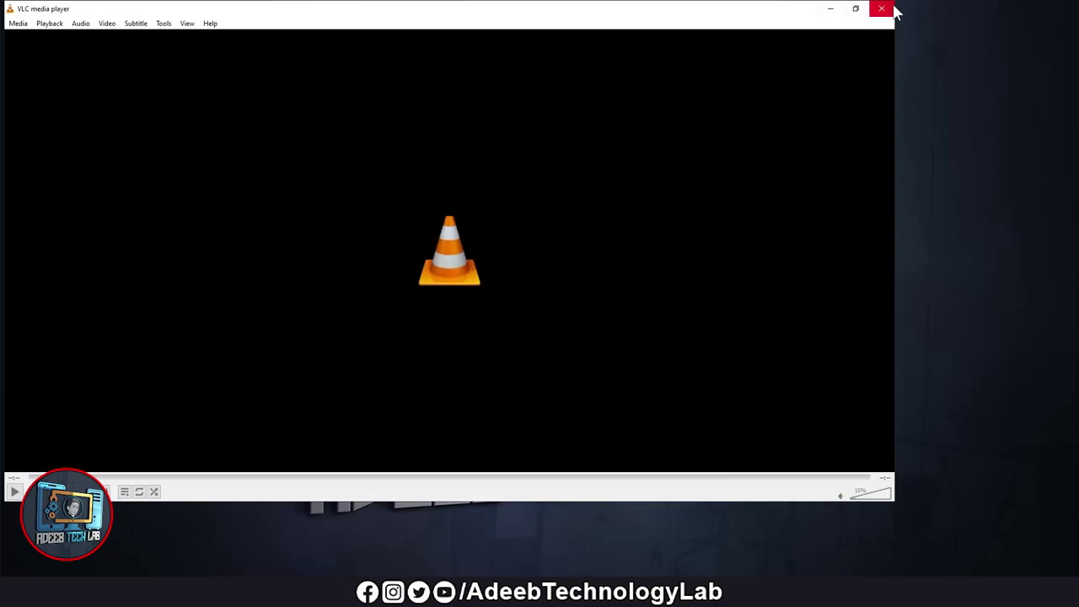
- Close the idle VLC media player window after the exported video has played
left_click(886, 12)
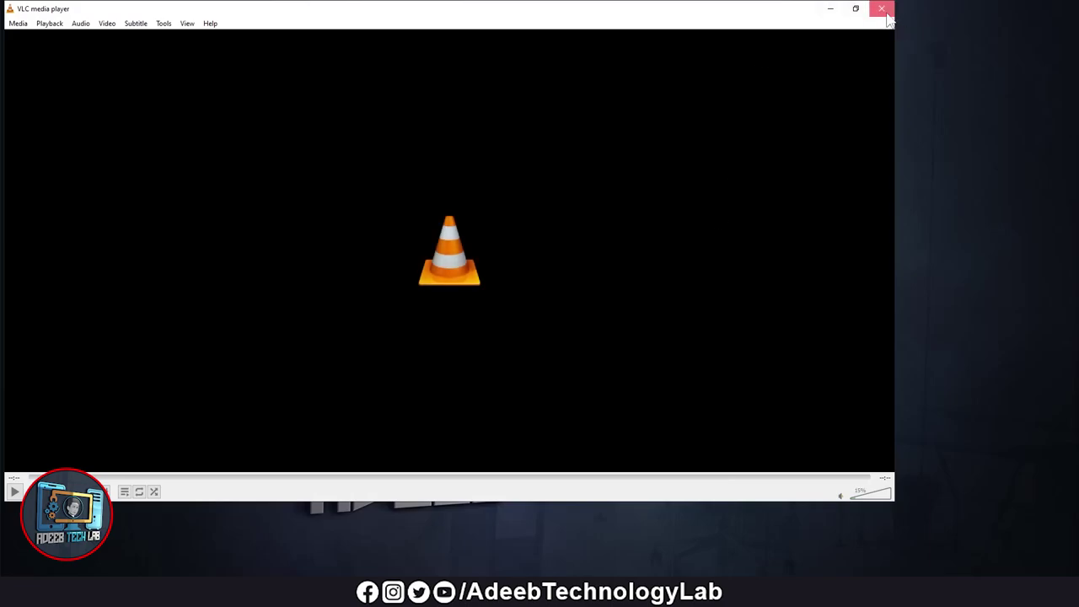